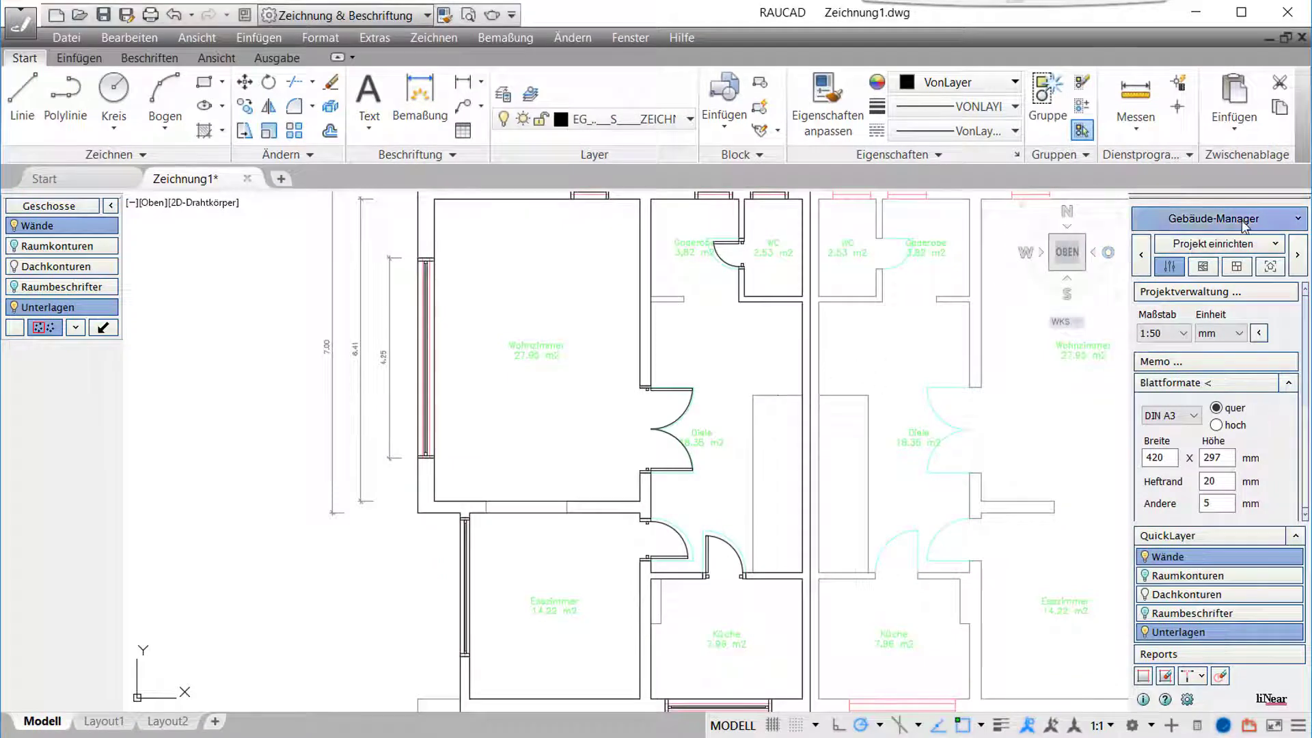
# Switch to the Flächentemperierung module and show its Erstellen options for Erdgeschoss with RAUTHERM SPEED K 14 x 1.5.
pyautogui.click(1213, 219)
pyautogui.click(1211, 448)
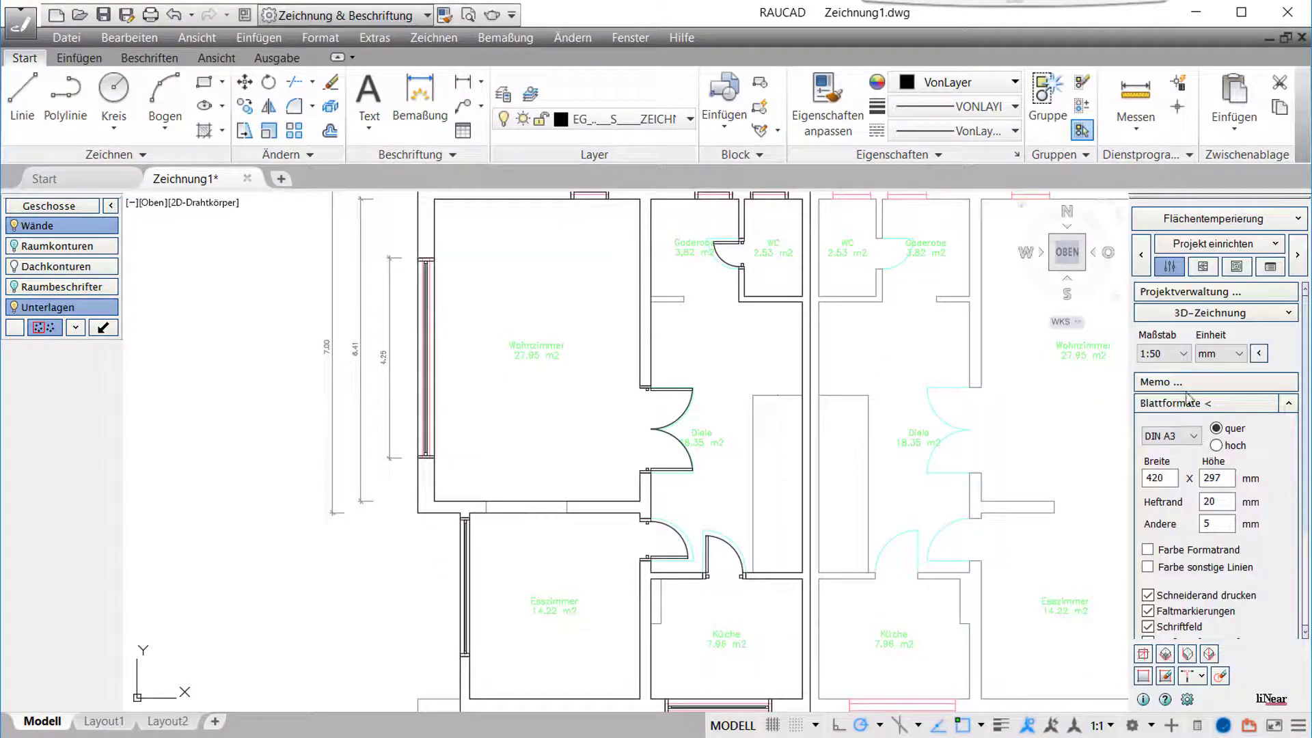
pyautogui.click(1202, 266)
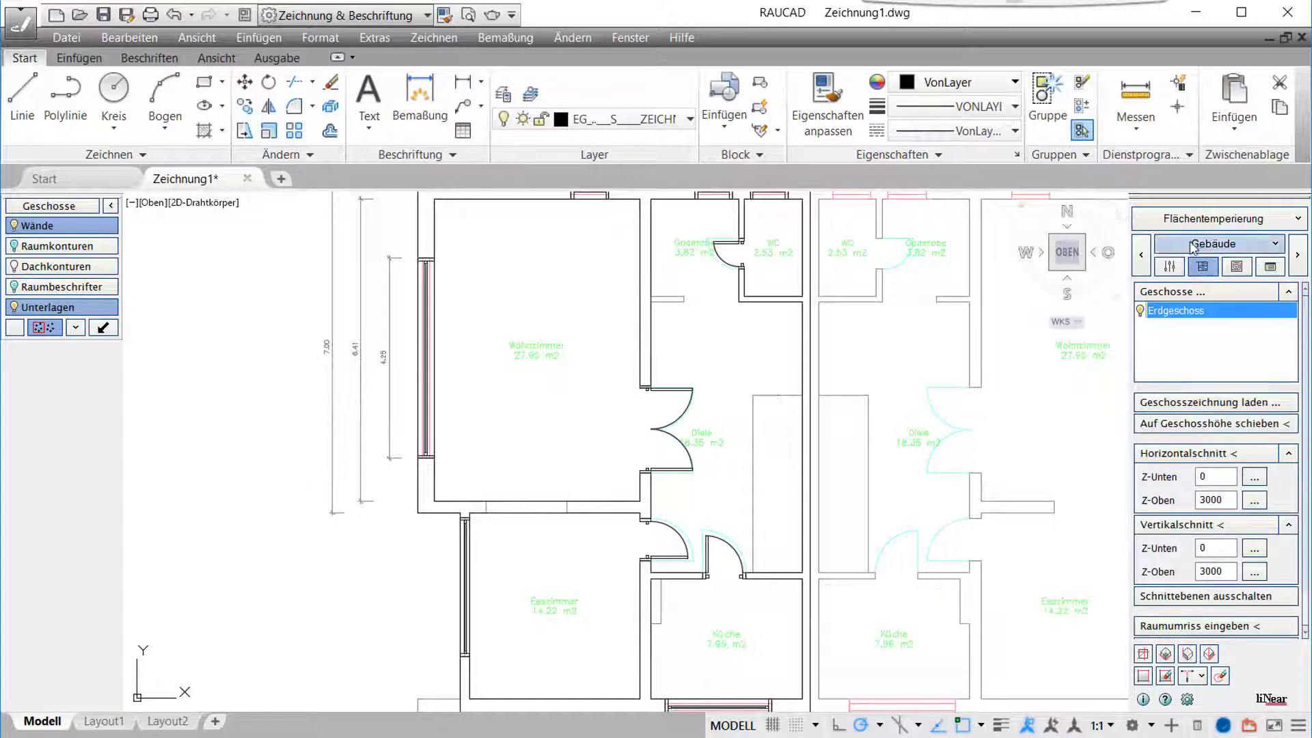
pyautogui.click(1268, 267)
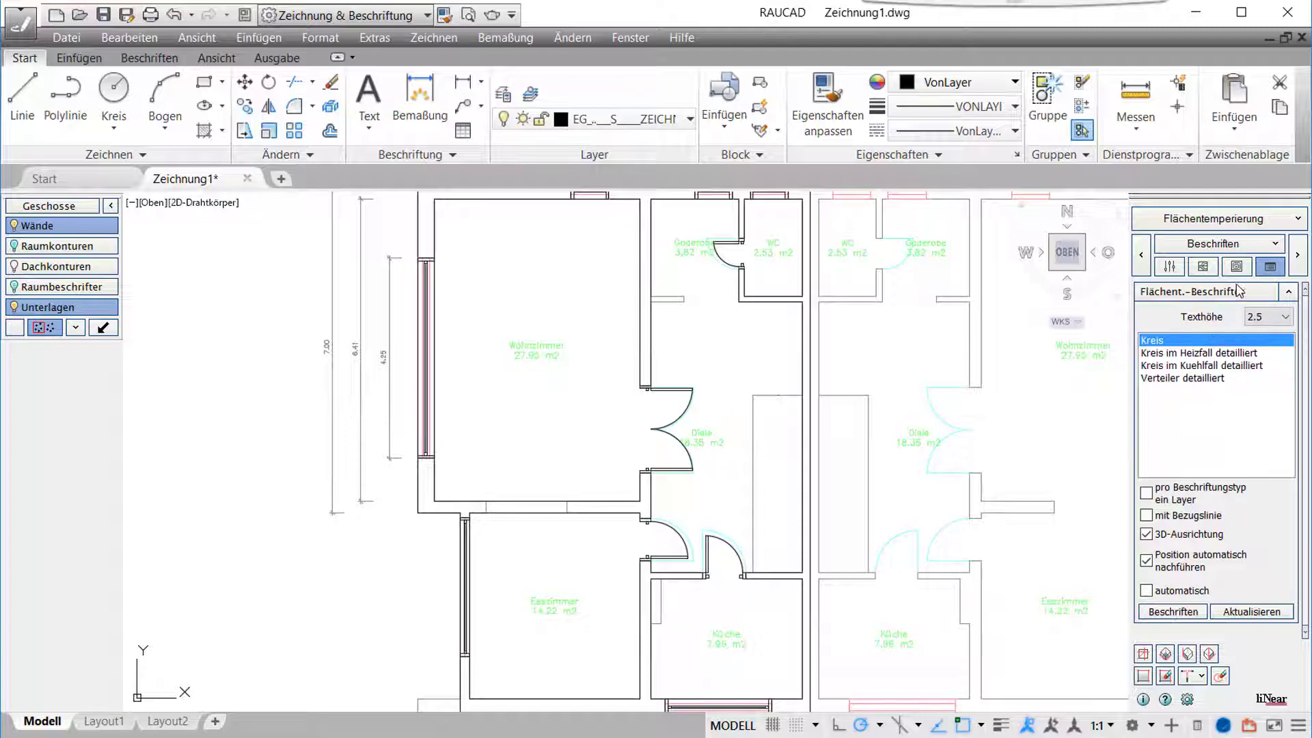
pyautogui.click(1237, 267)
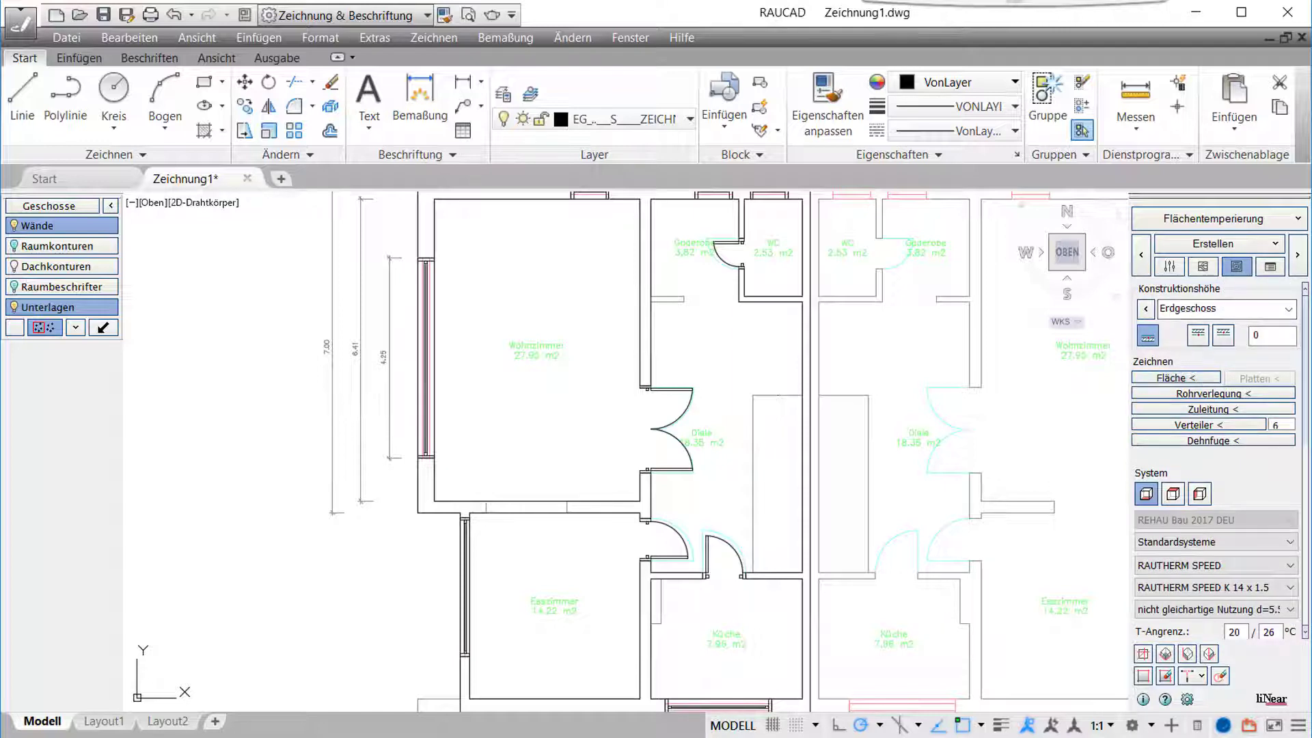
pyautogui.scroll(-1, 1255, 463)
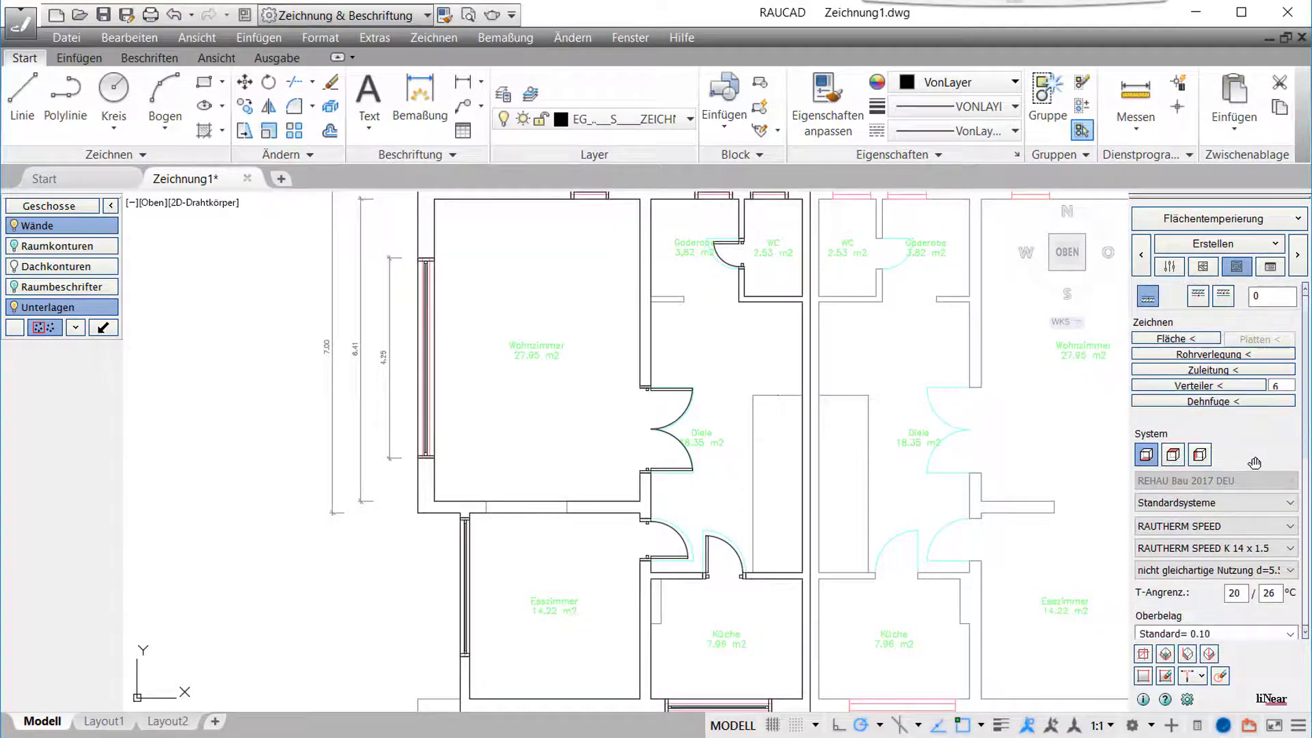
pyautogui.scroll(-1, 1250, 454)
pyautogui.scroll(-1, 1249, 448)
pyautogui.scroll(-1, 1247, 443)
pyautogui.scroll(-1, 1246, 443)
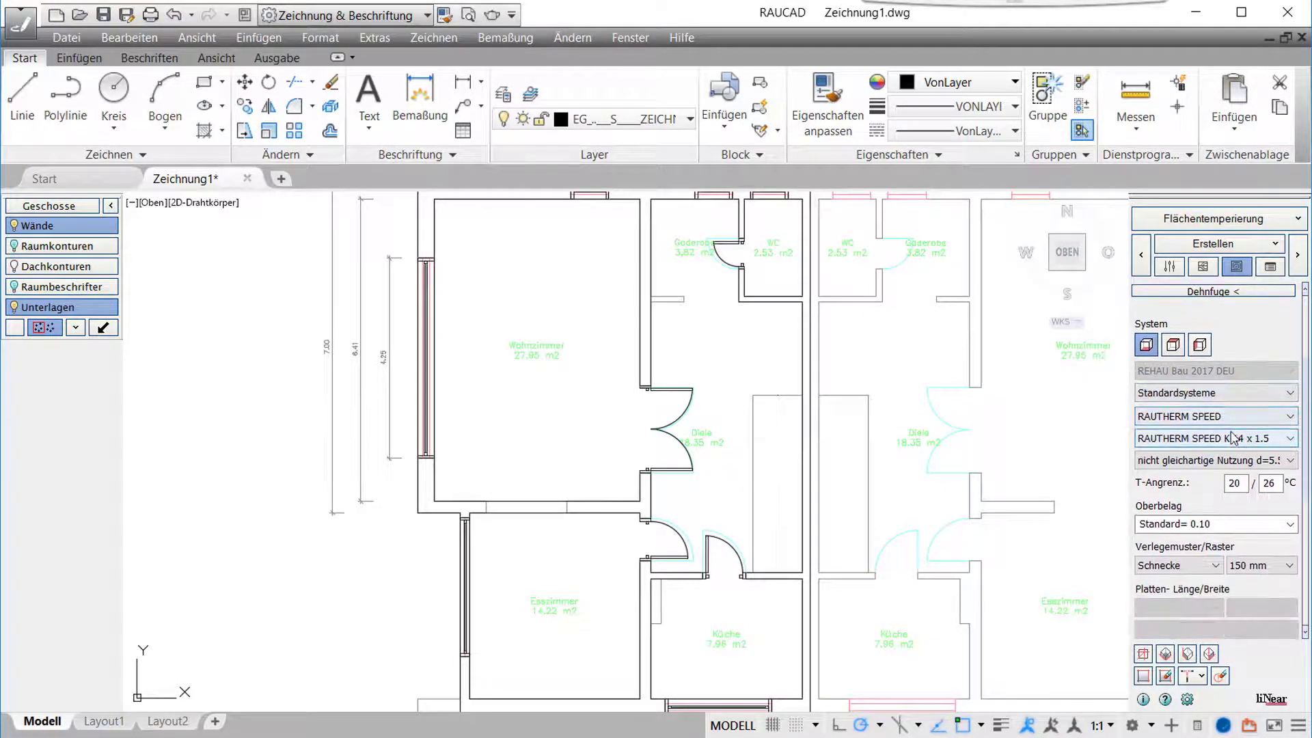
pyautogui.click(1209, 418)
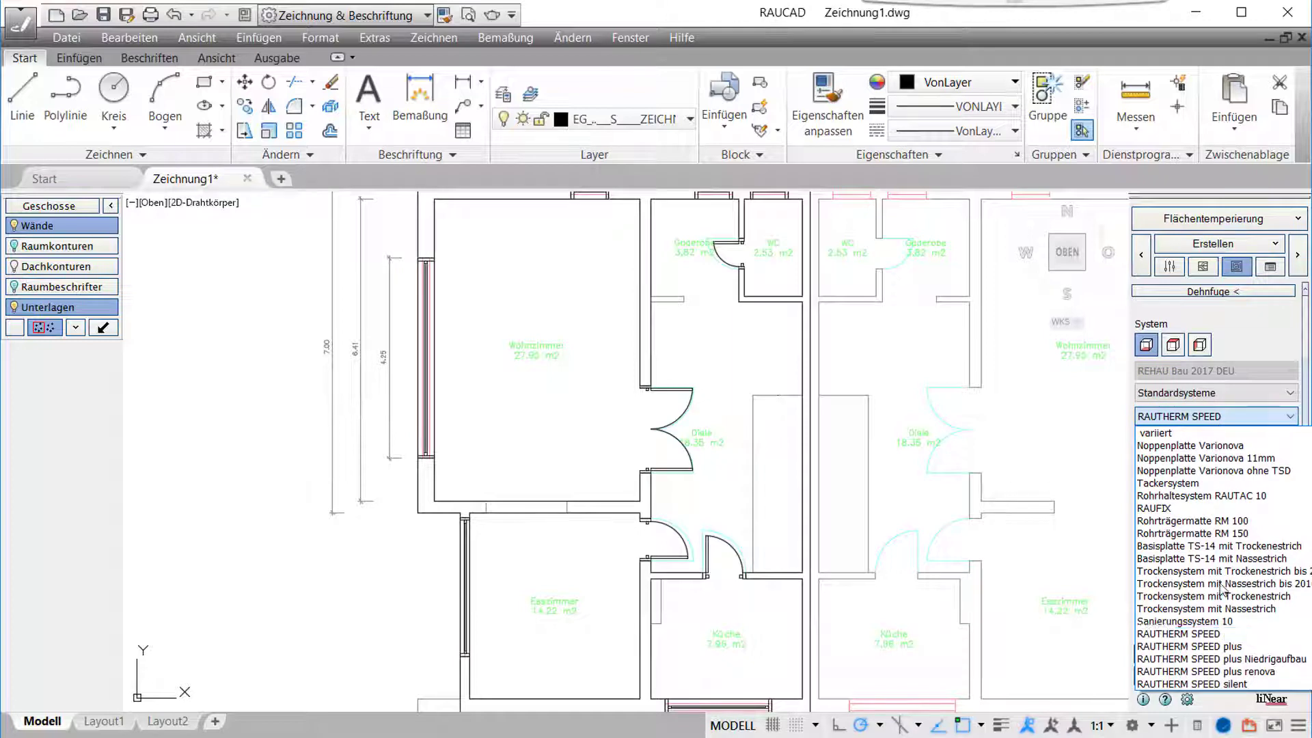
pyautogui.click(1212, 634)
pyautogui.click(1216, 438)
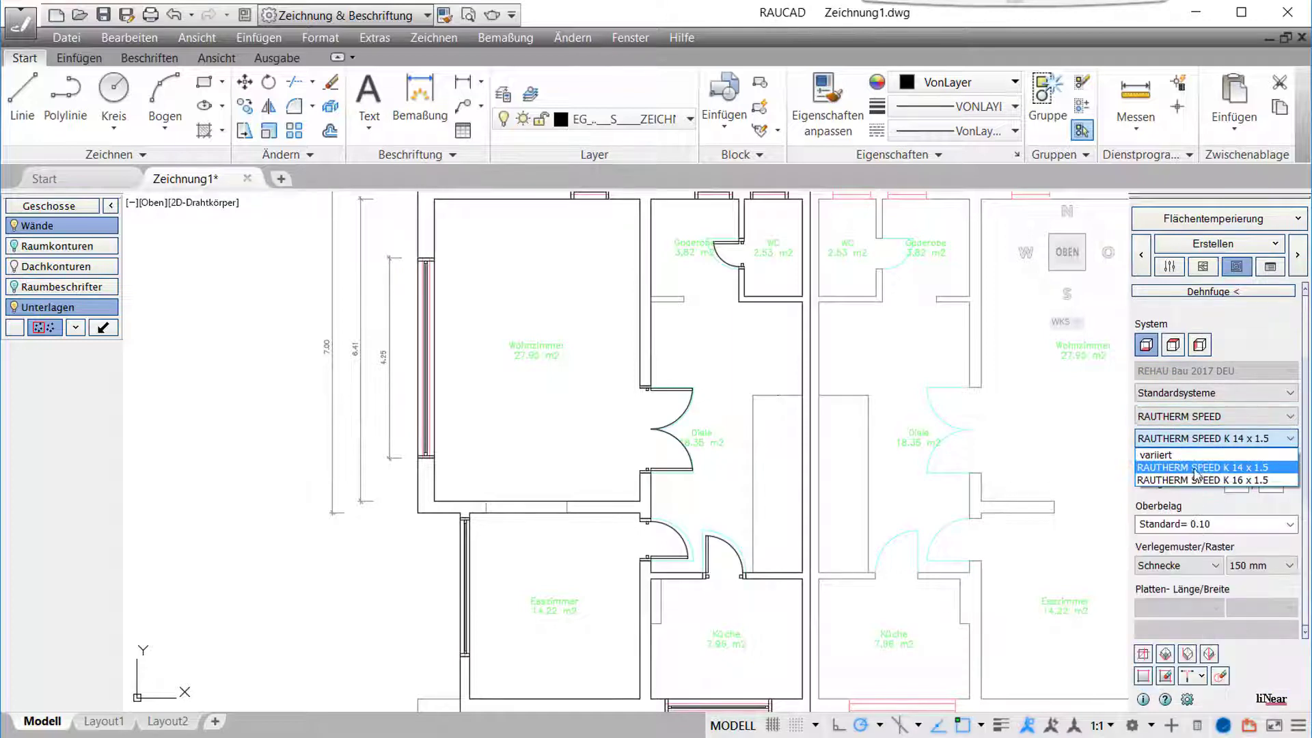
pyautogui.click(1199, 470)
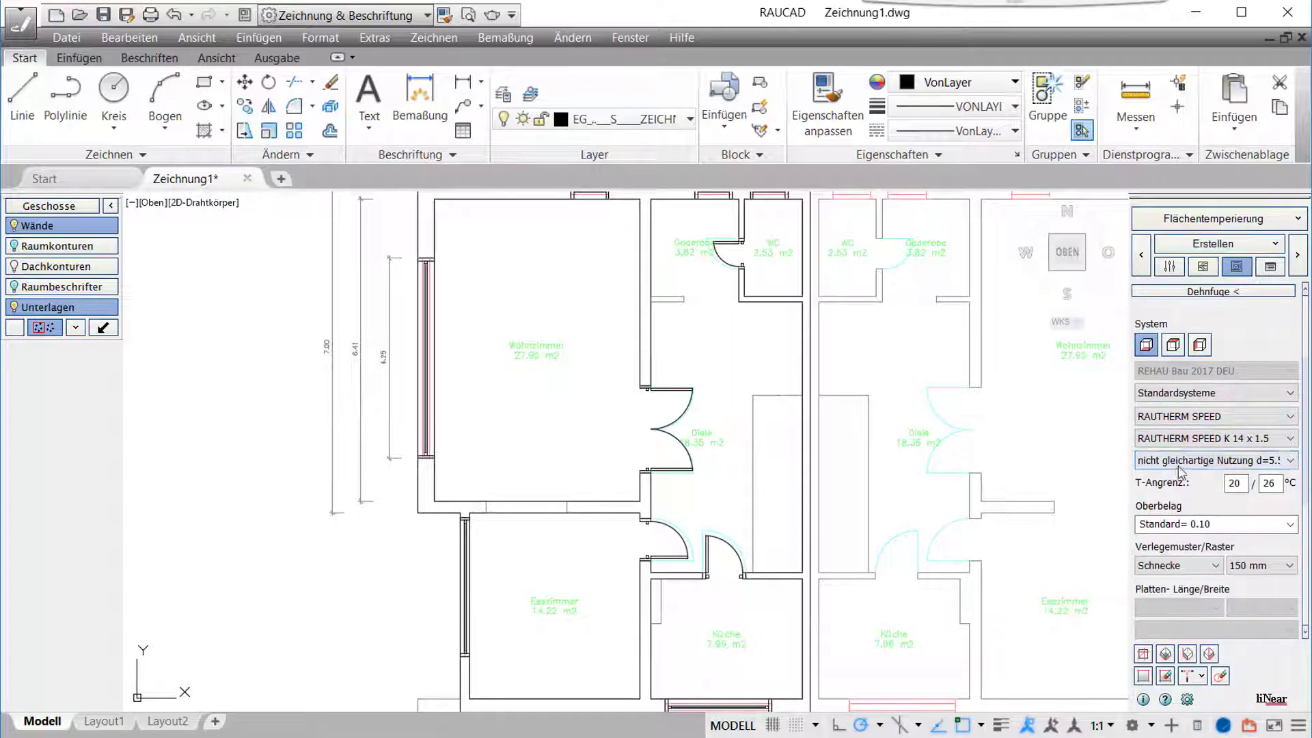
pyautogui.click(1185, 463)
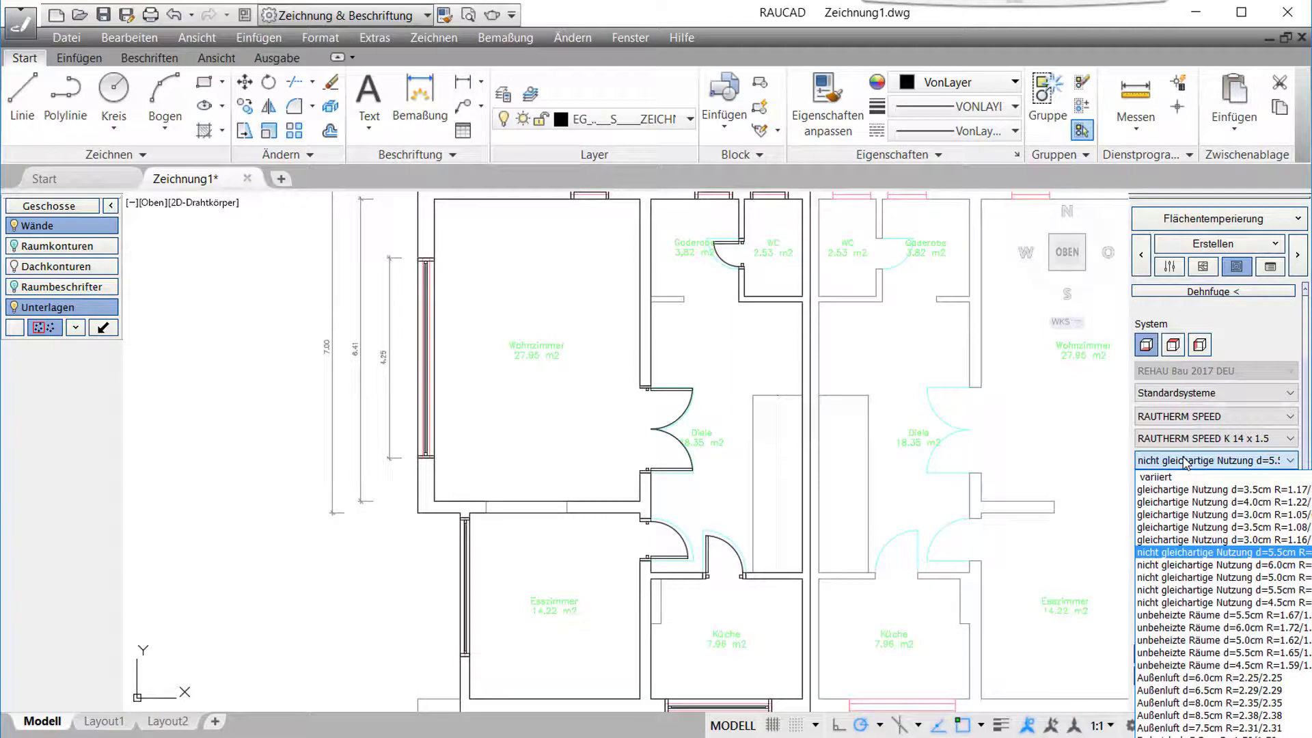
pyautogui.click(1179, 555)
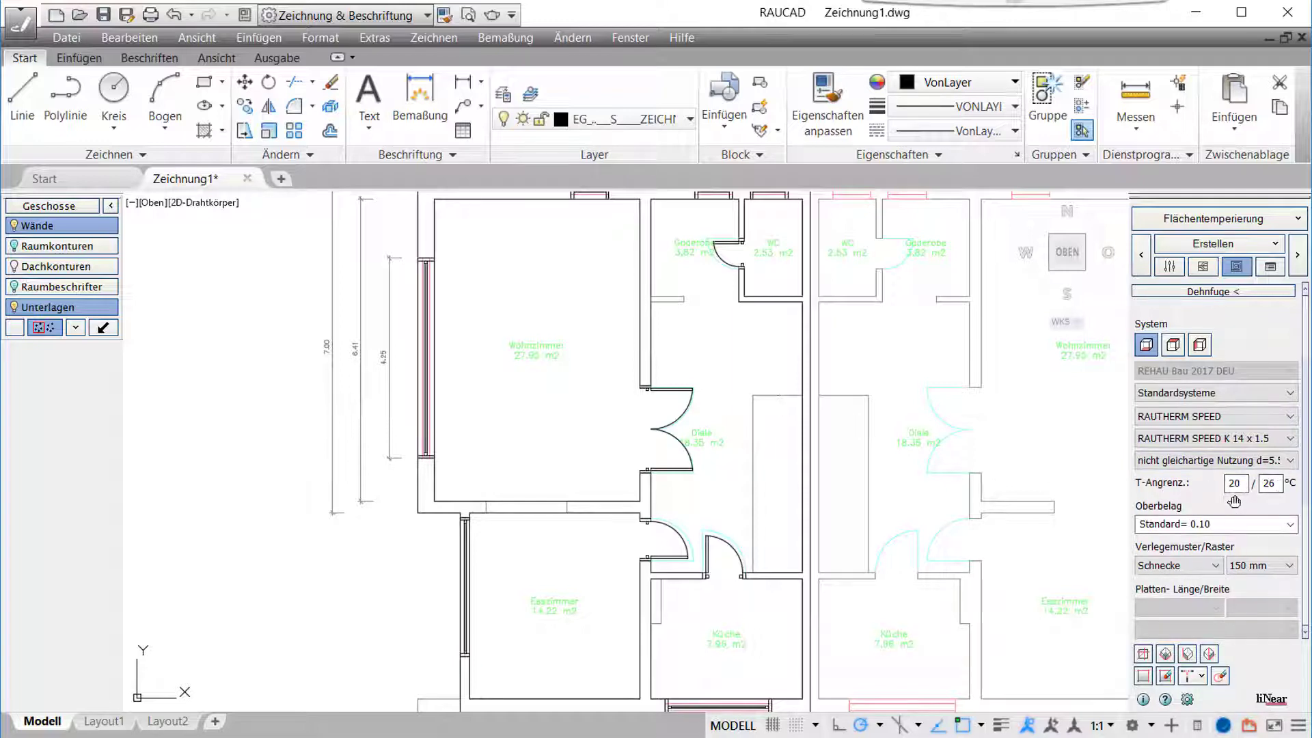
pyautogui.scroll(-1, 1217, 500)
pyautogui.scroll(-1, 1217, 500)
pyautogui.click(1290, 486)
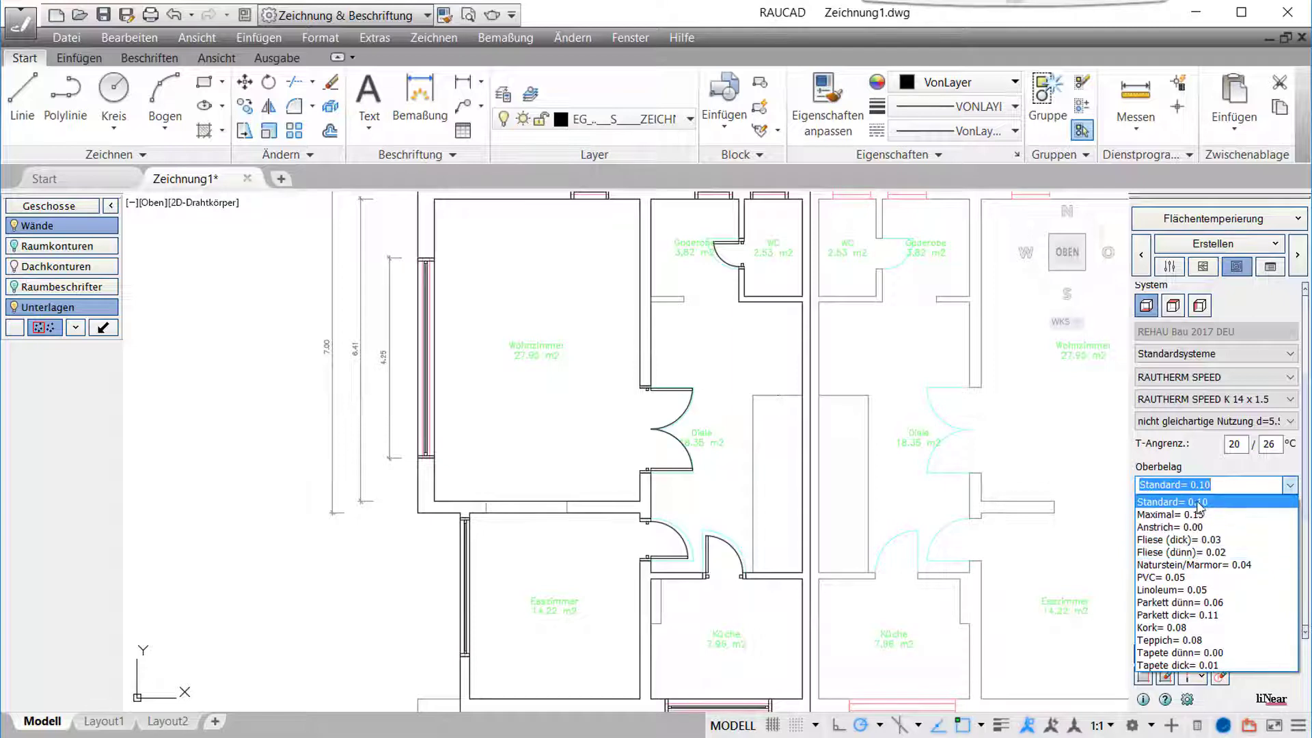
pyautogui.click(1197, 503)
pyautogui.scroll(-3, 1192, 485)
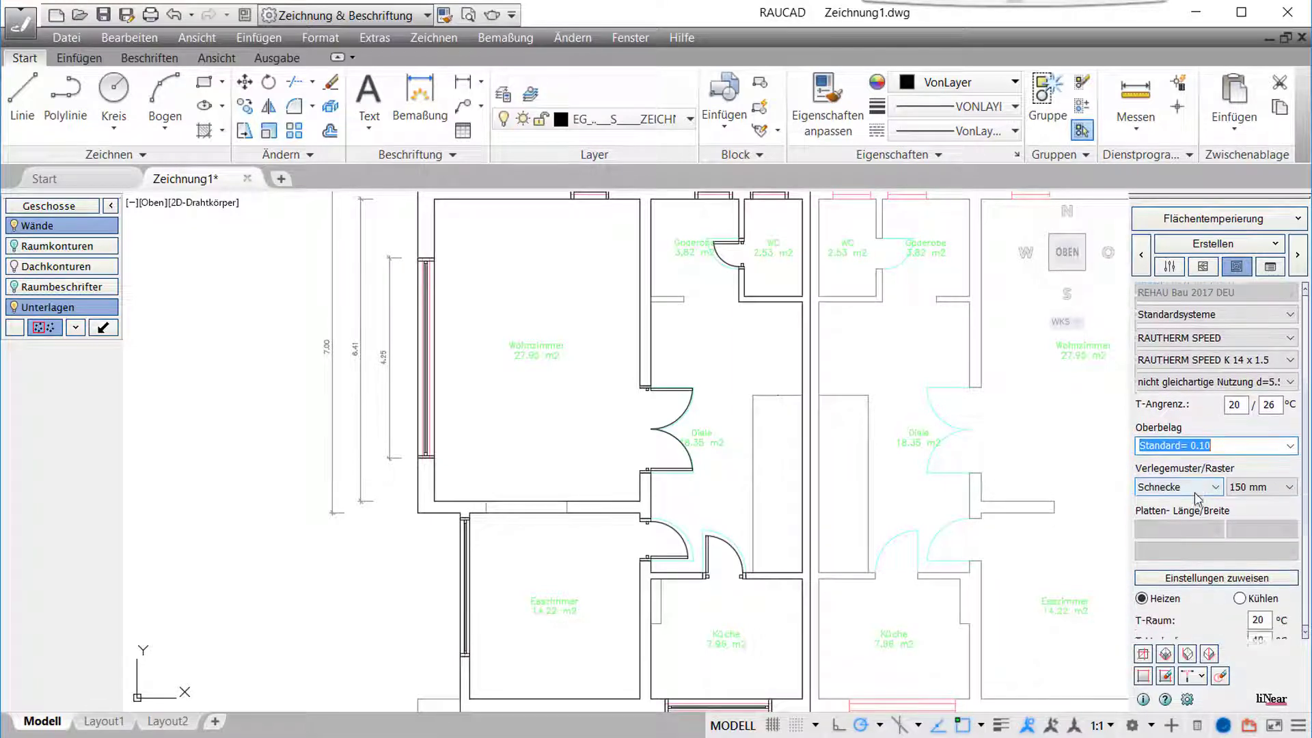
pyautogui.click(1191, 463)
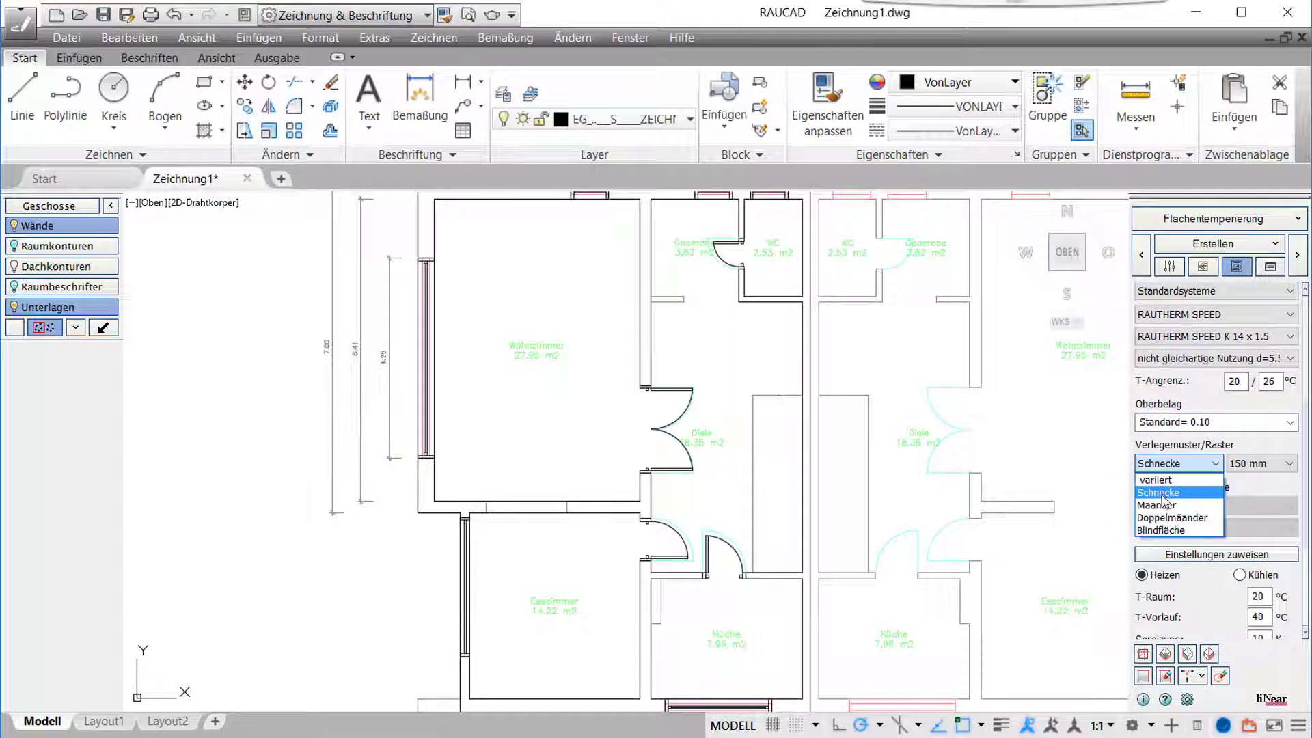
pyautogui.click(1239, 464)
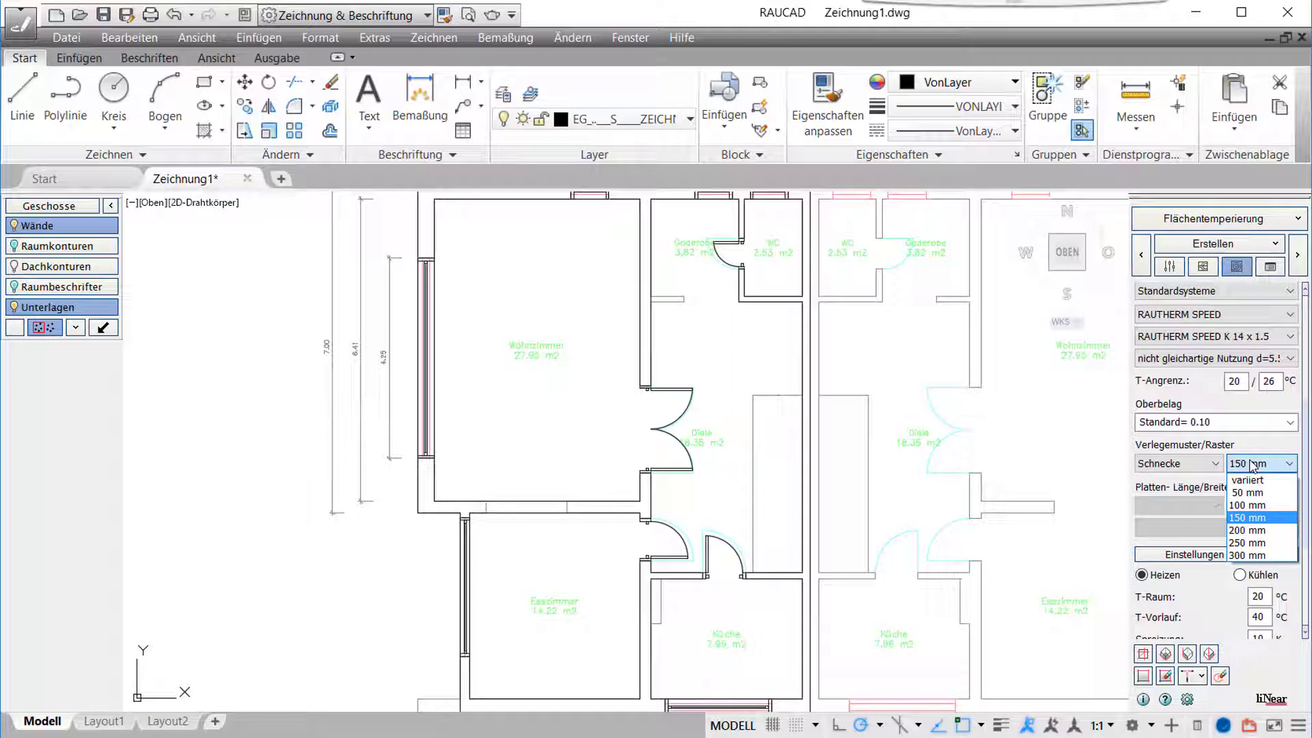
pyautogui.click(1257, 464)
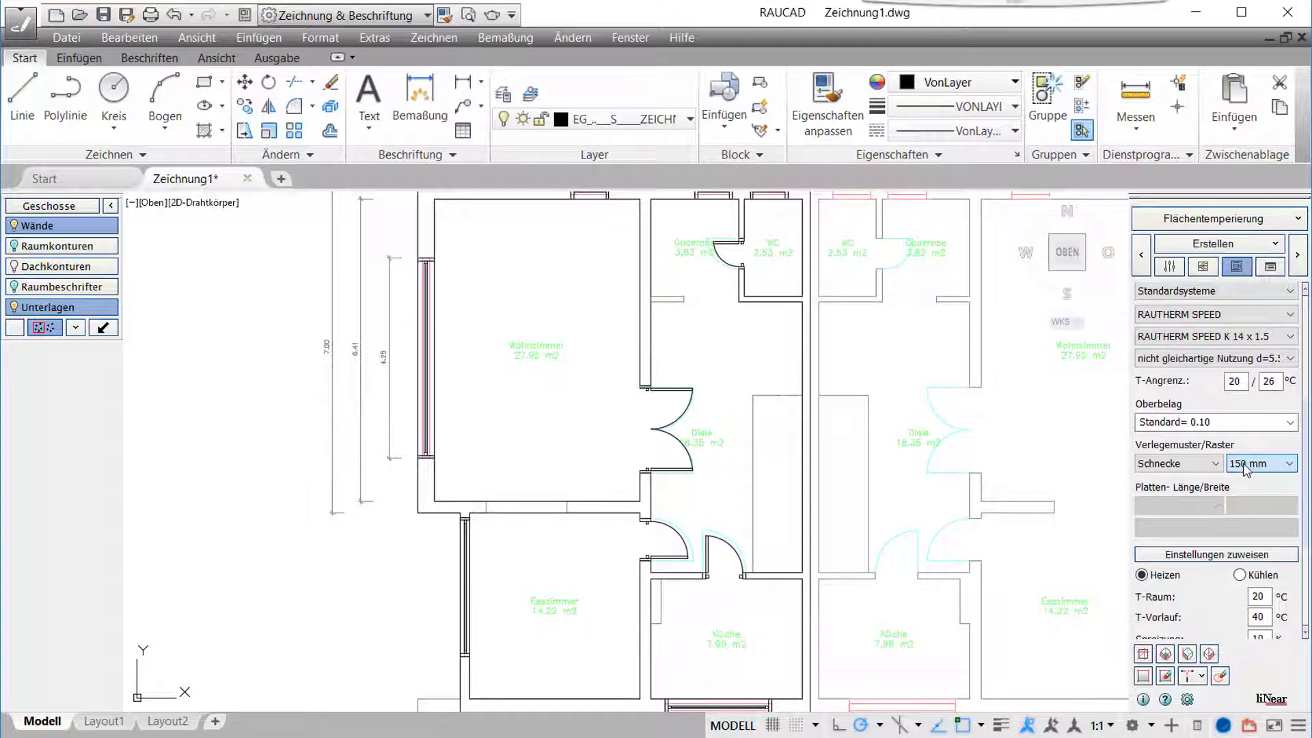
pyautogui.scroll(-2, 1203, 506)
# Scroll the heating settings panel down to the T-Angrenz. adjacent-room temperature field.
pyautogui.scroll(-3, 1194, 492)
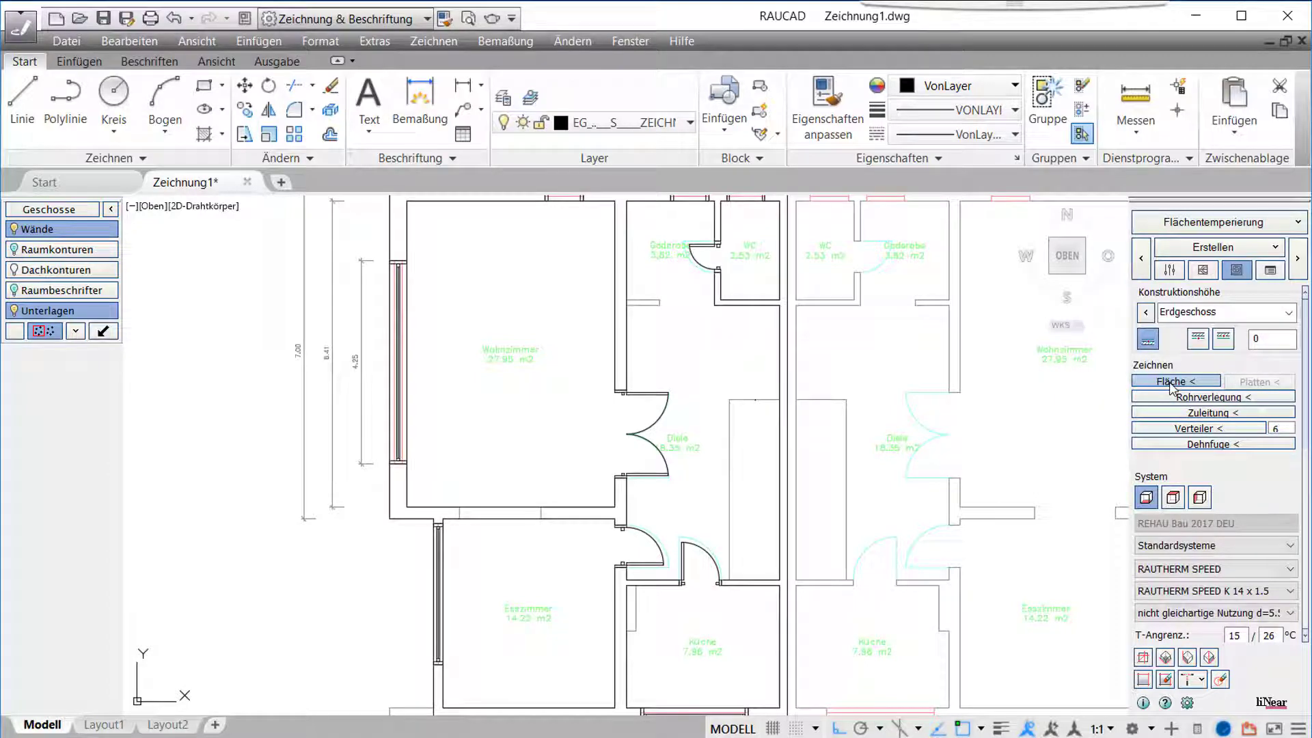
# Define the Wohnzimmer's rectangular heating area from its lower-left to top-right corner.
pyautogui.click(1170, 382)
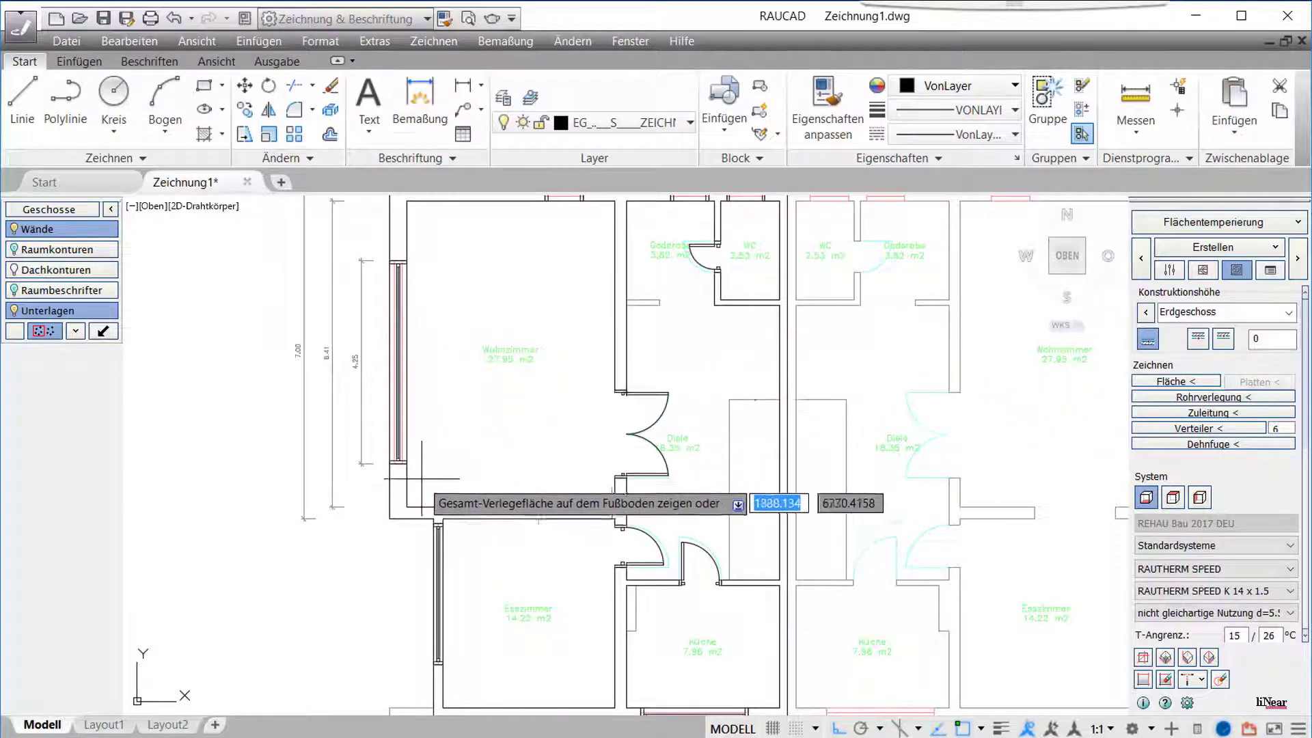
pyautogui.click(405, 509)
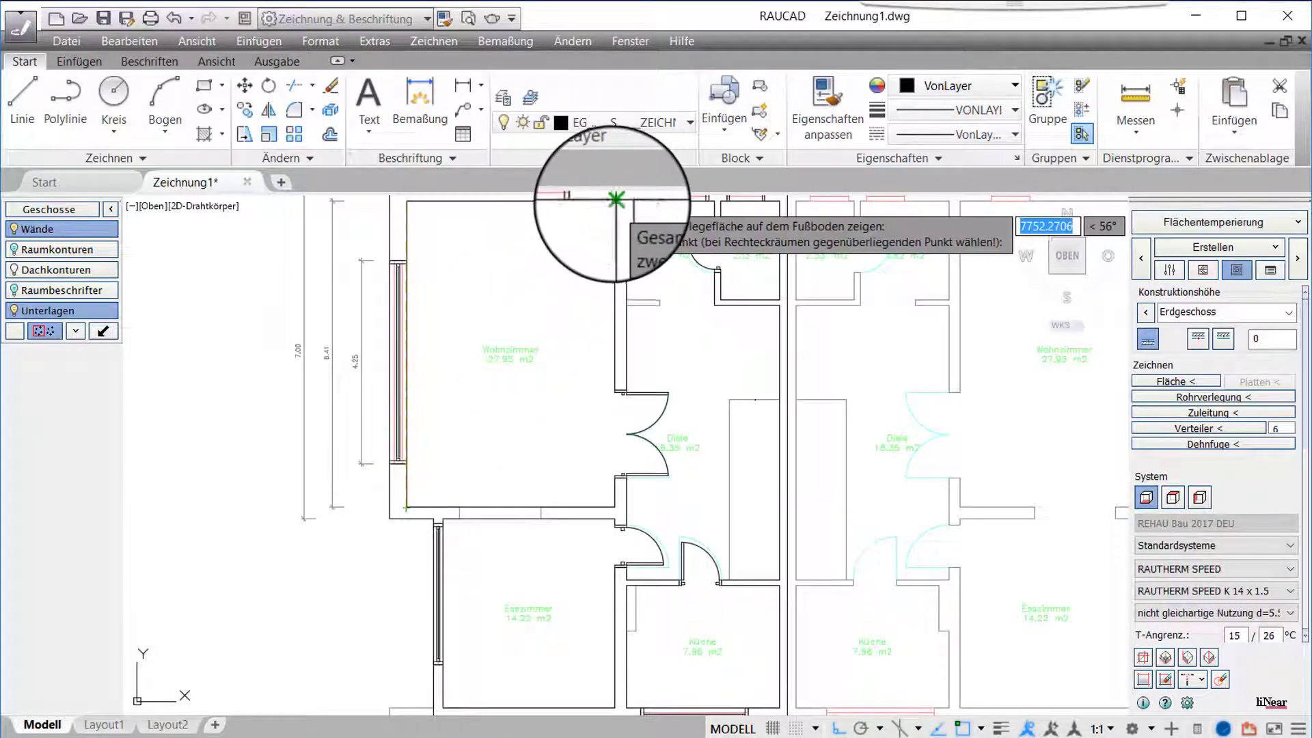
pyautogui.click(614, 201)
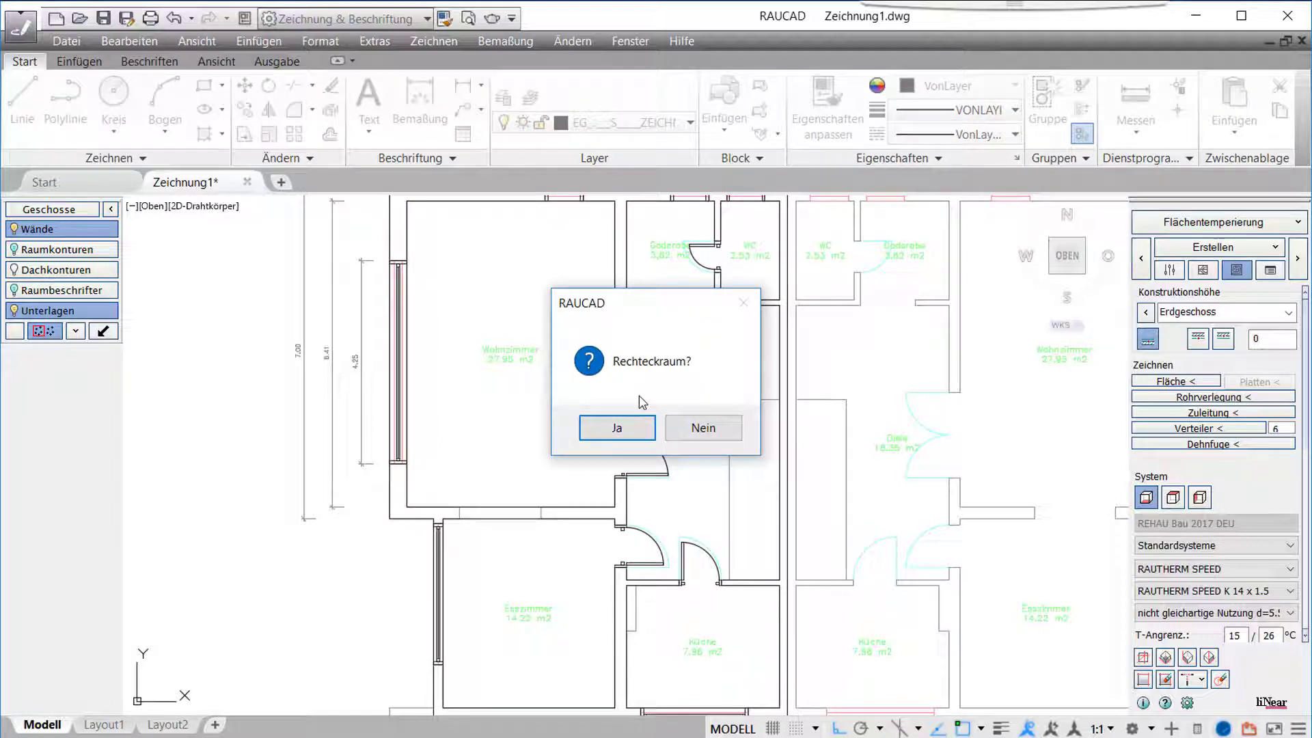
pyautogui.click(601, 441)
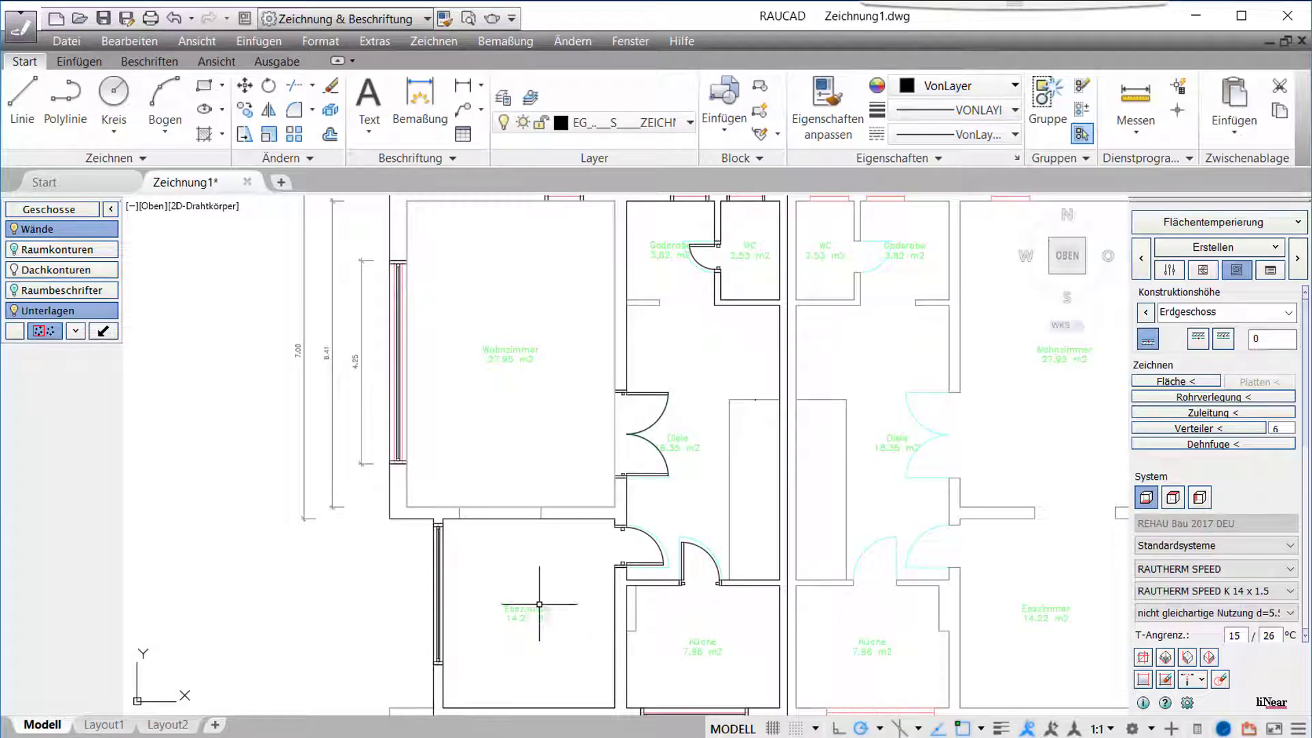
# Define rectangular heating areas for the Esszimmer and Küche by their opposite corners.
pyautogui.click(444, 707)
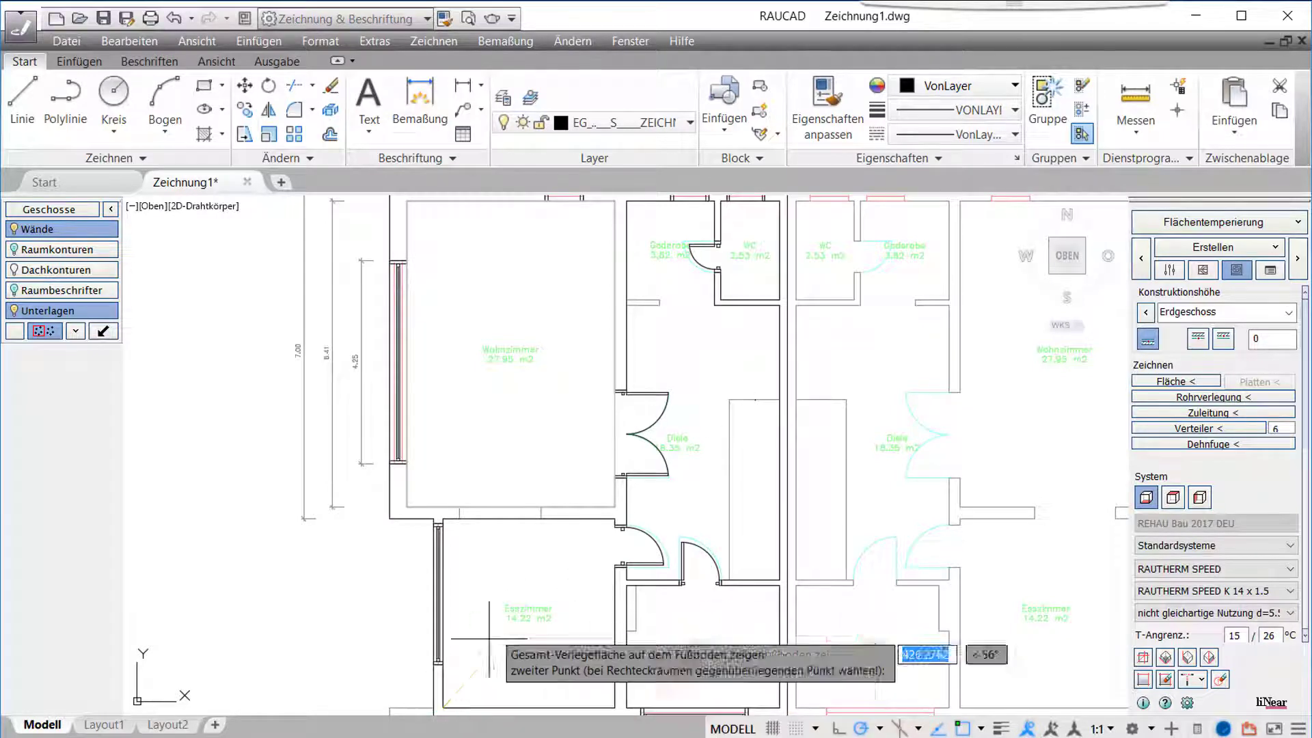
pyautogui.click(610, 521)
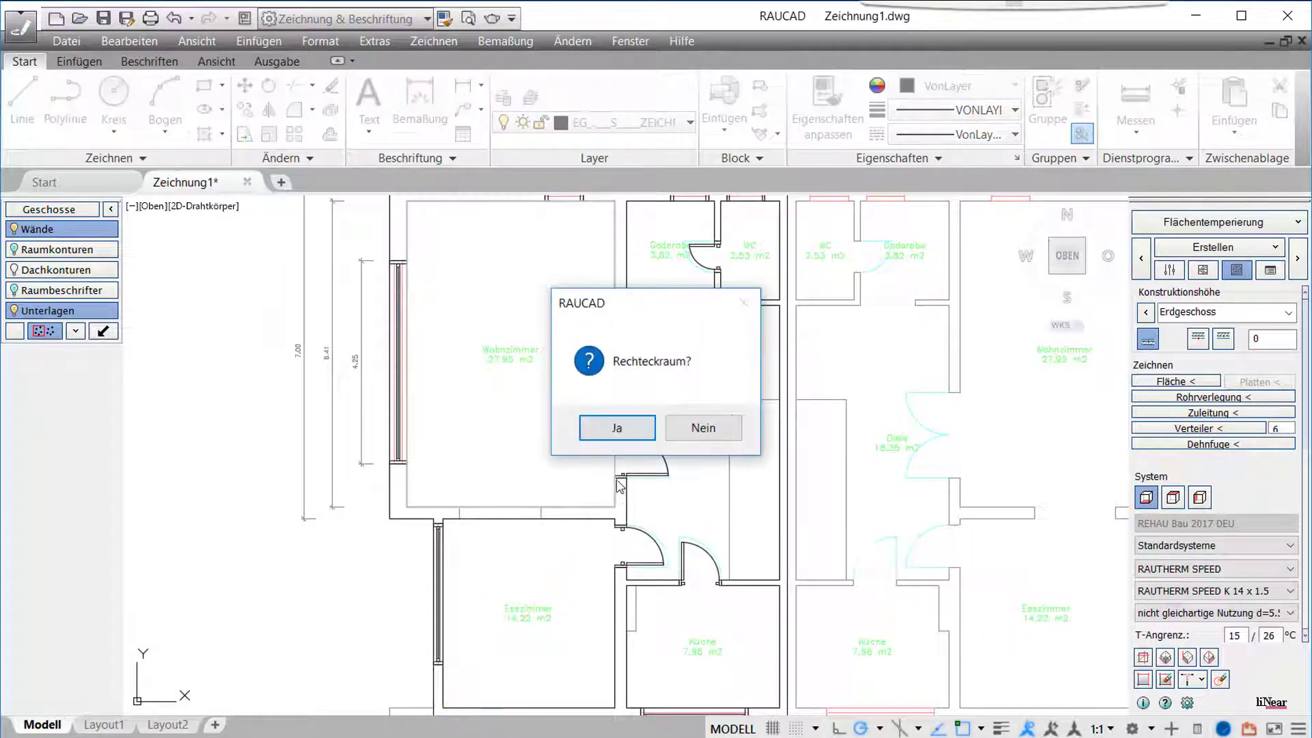
pyautogui.click(618, 427)
pyautogui.click(627, 706)
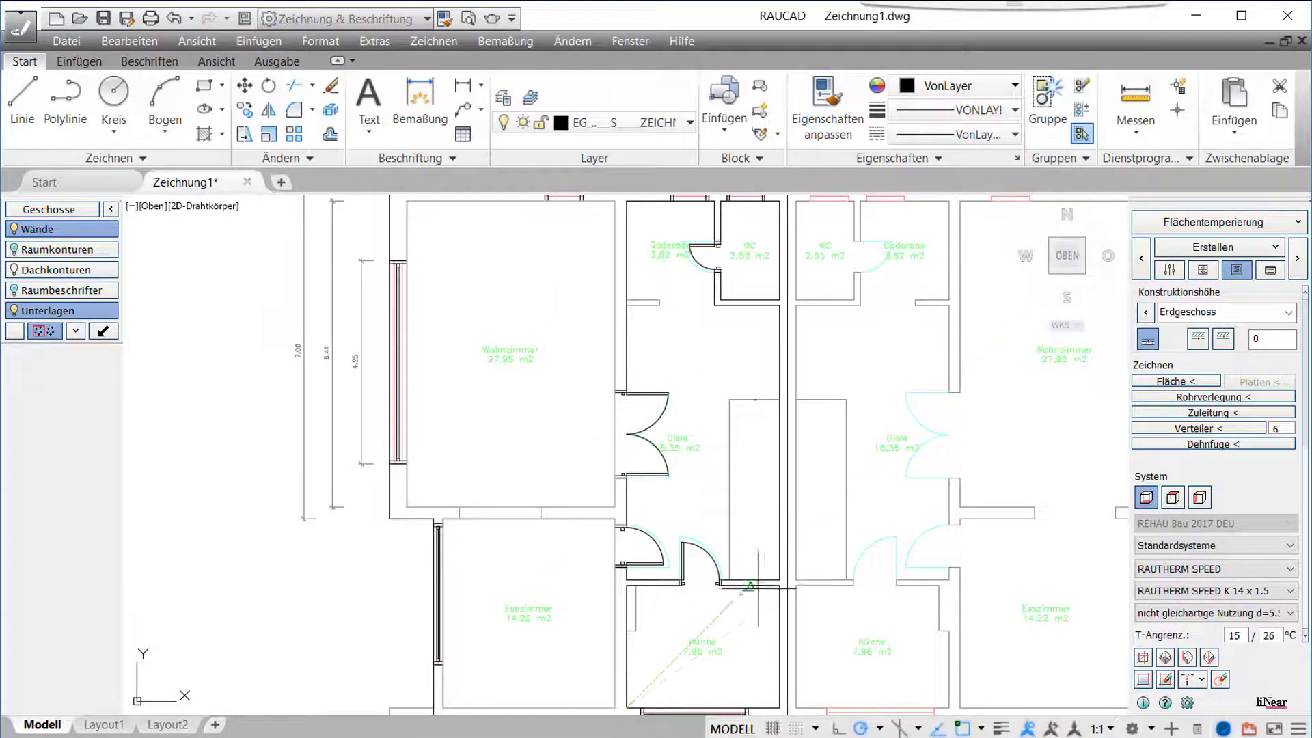
pyautogui.click(778, 585)
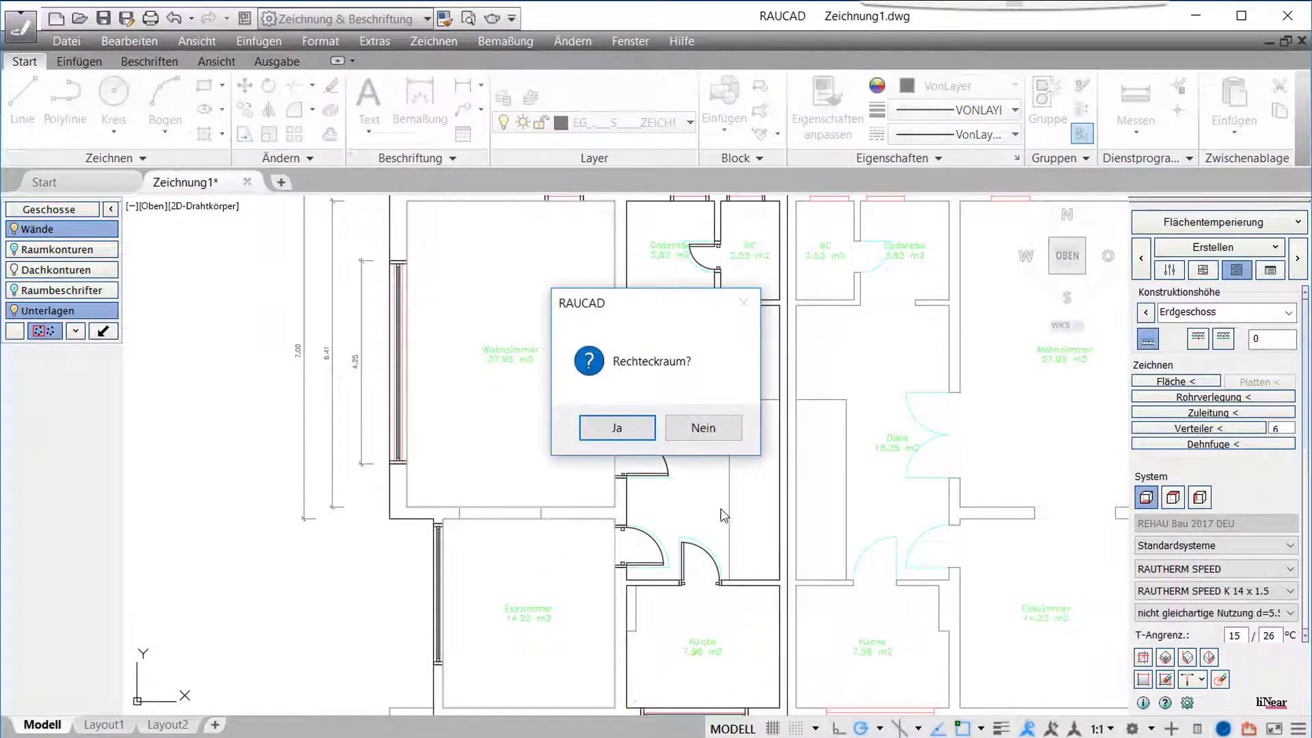
# Confirm the Küche rectangle, then trace, close and select the Diele/Garderobe polygon outline.
pyautogui.press('Return')
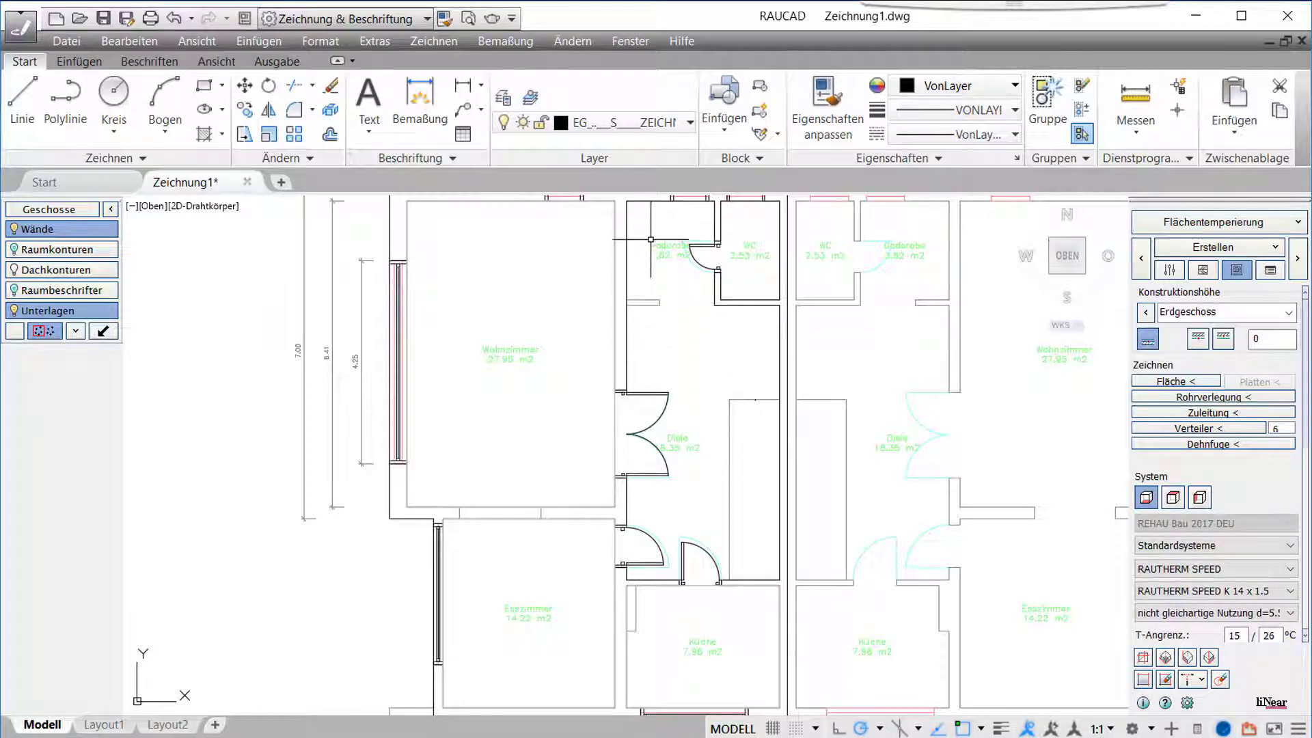
pyautogui.click(627, 586)
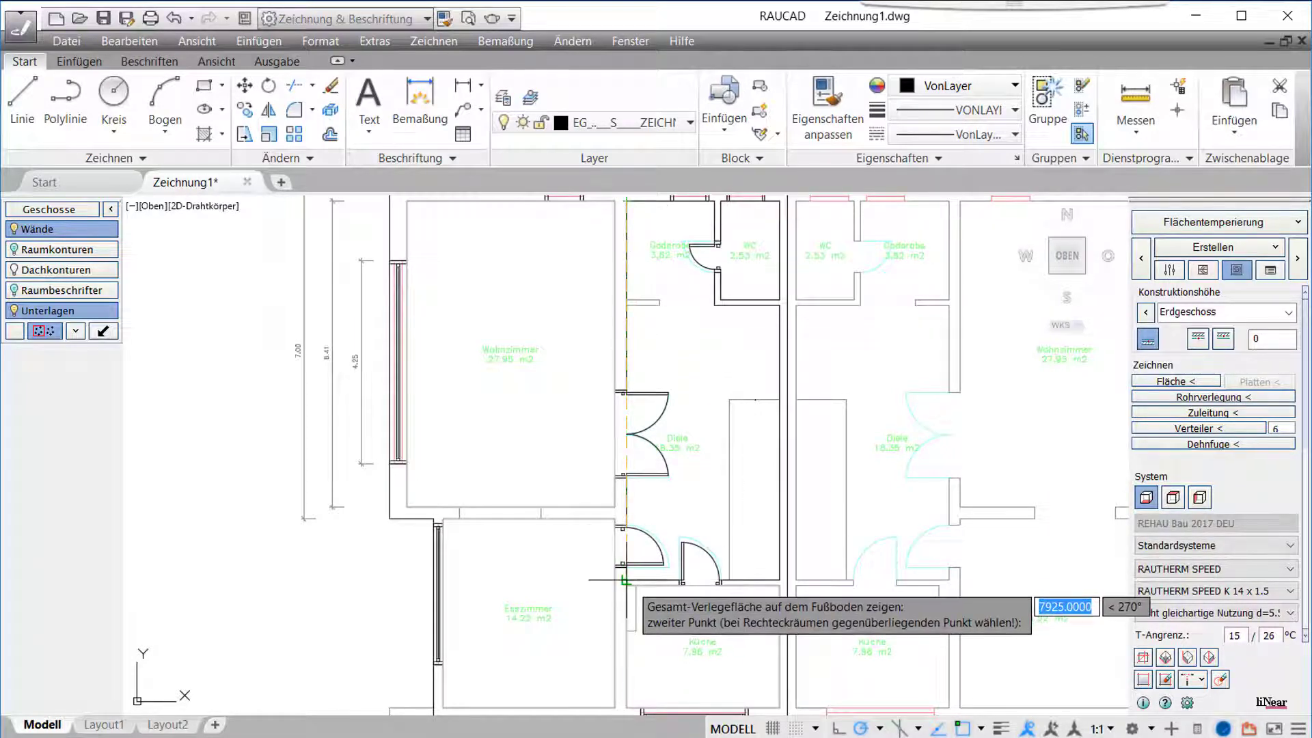
pyautogui.click(779, 581)
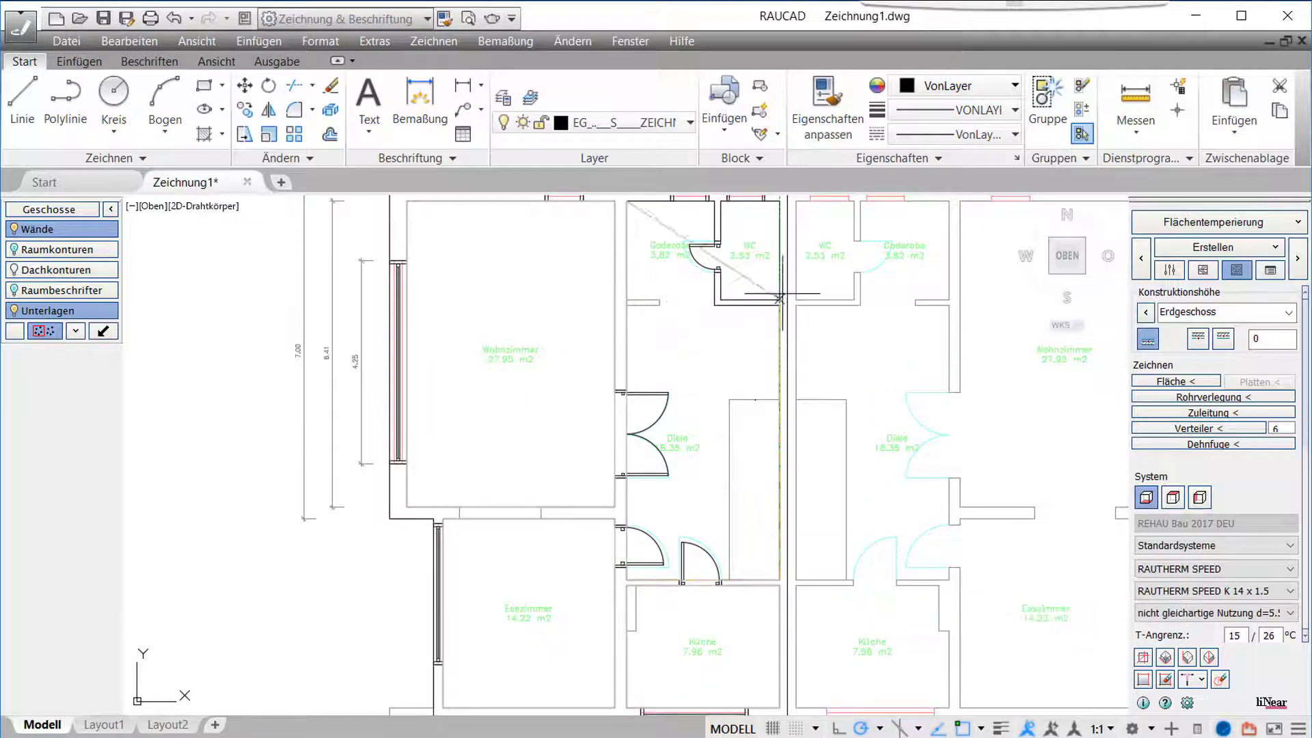
pyautogui.click(779, 305)
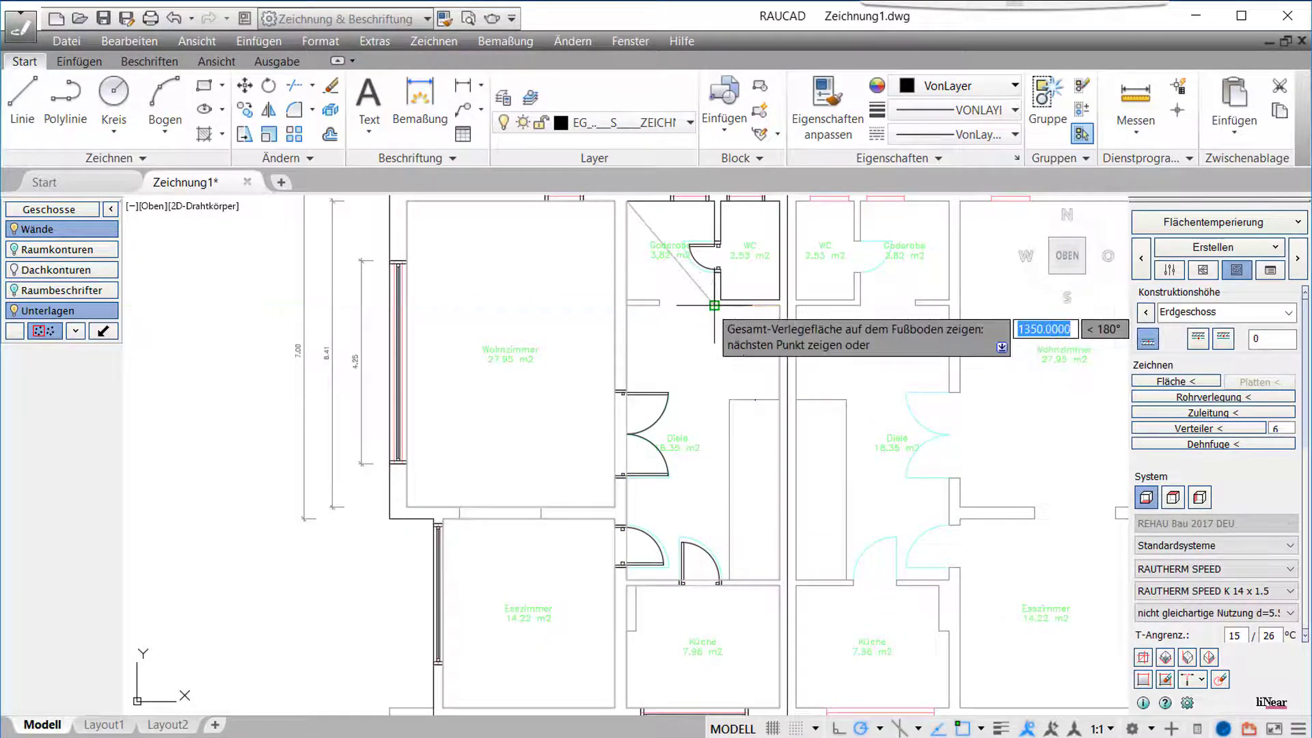
pyautogui.click(714, 306)
pyautogui.click(713, 200)
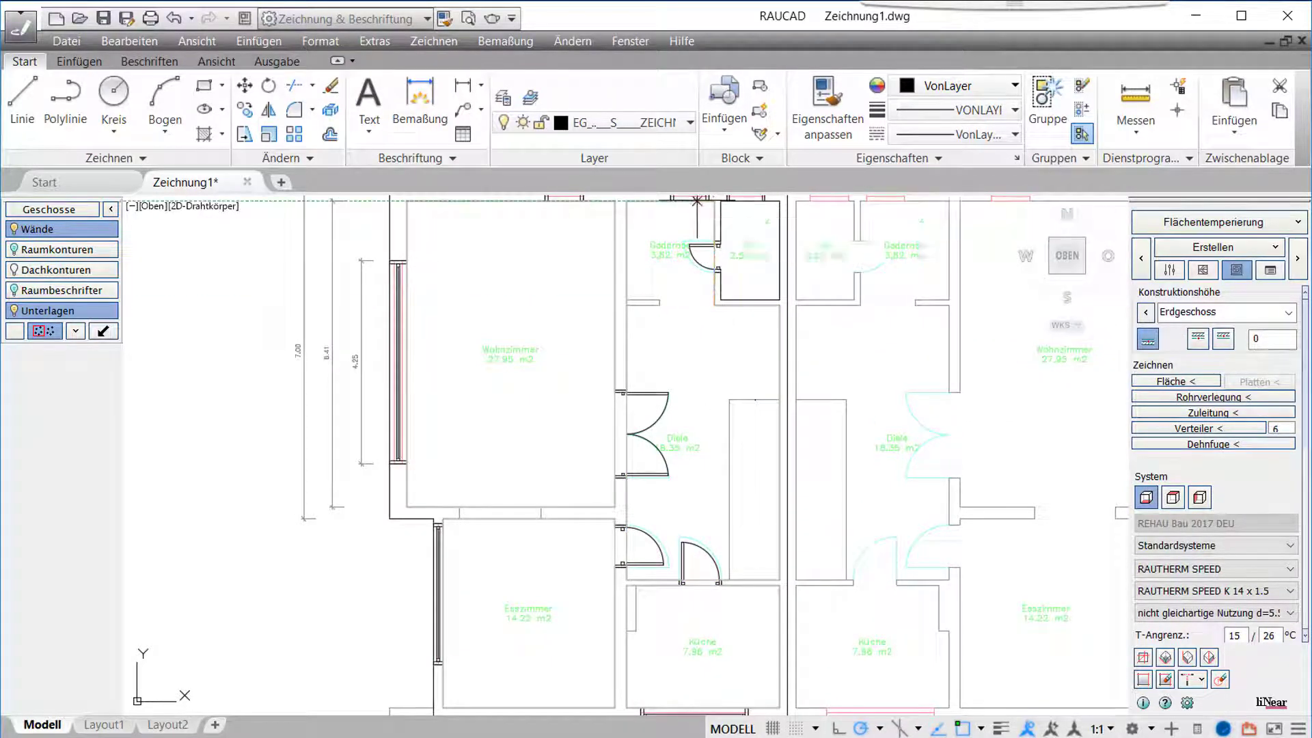
pyautogui.click(624, 200)
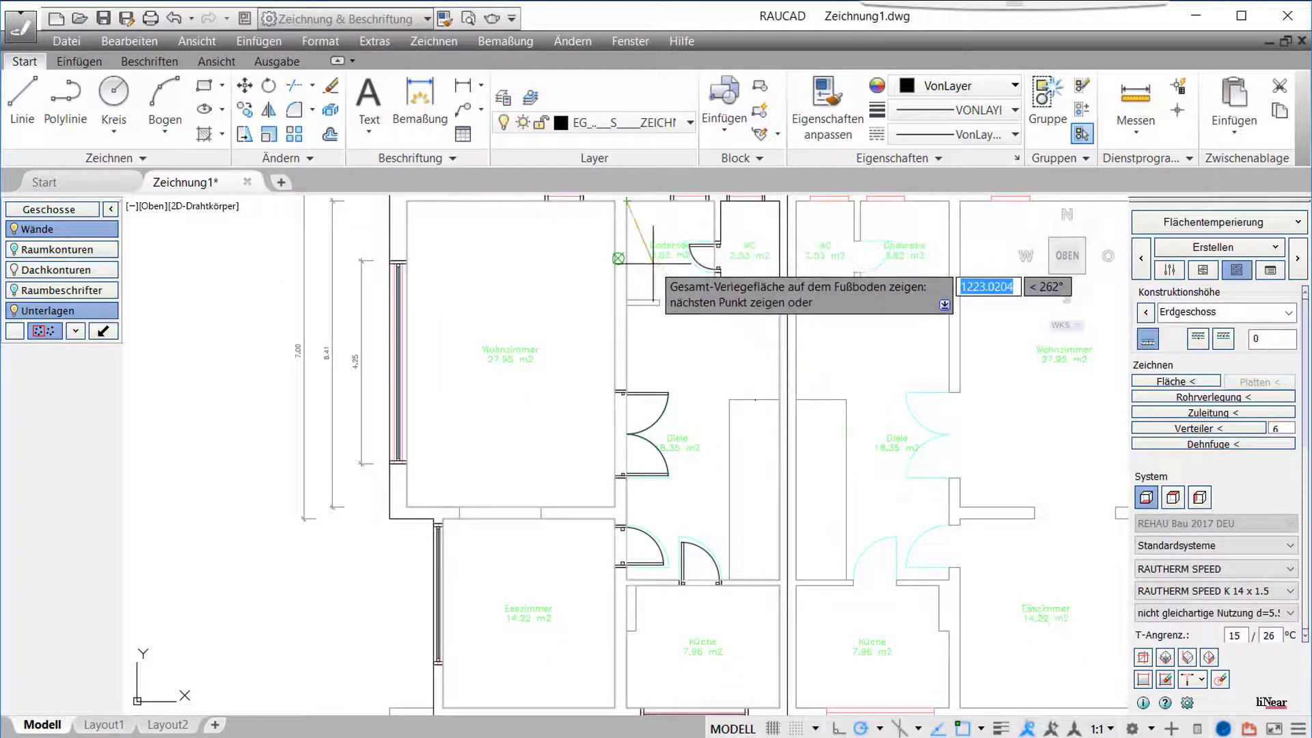
pyautogui.press('Return')
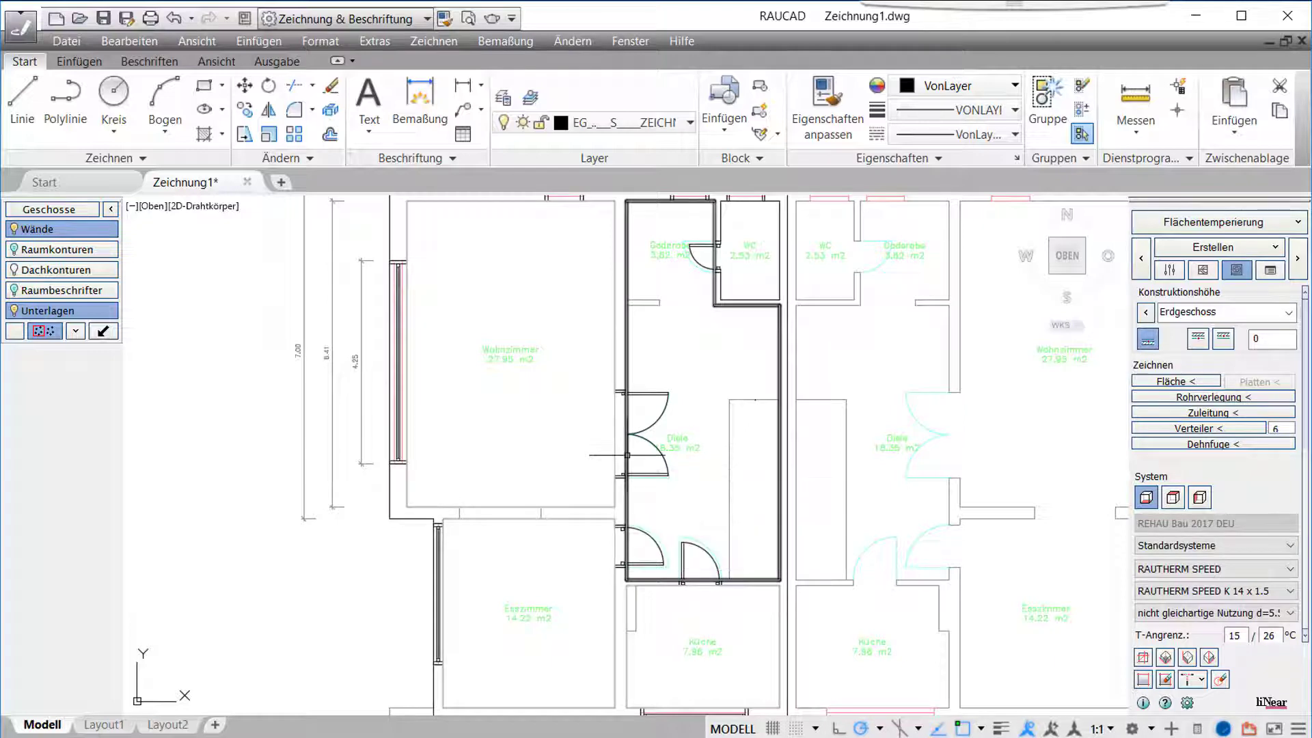
pyautogui.click(624, 454)
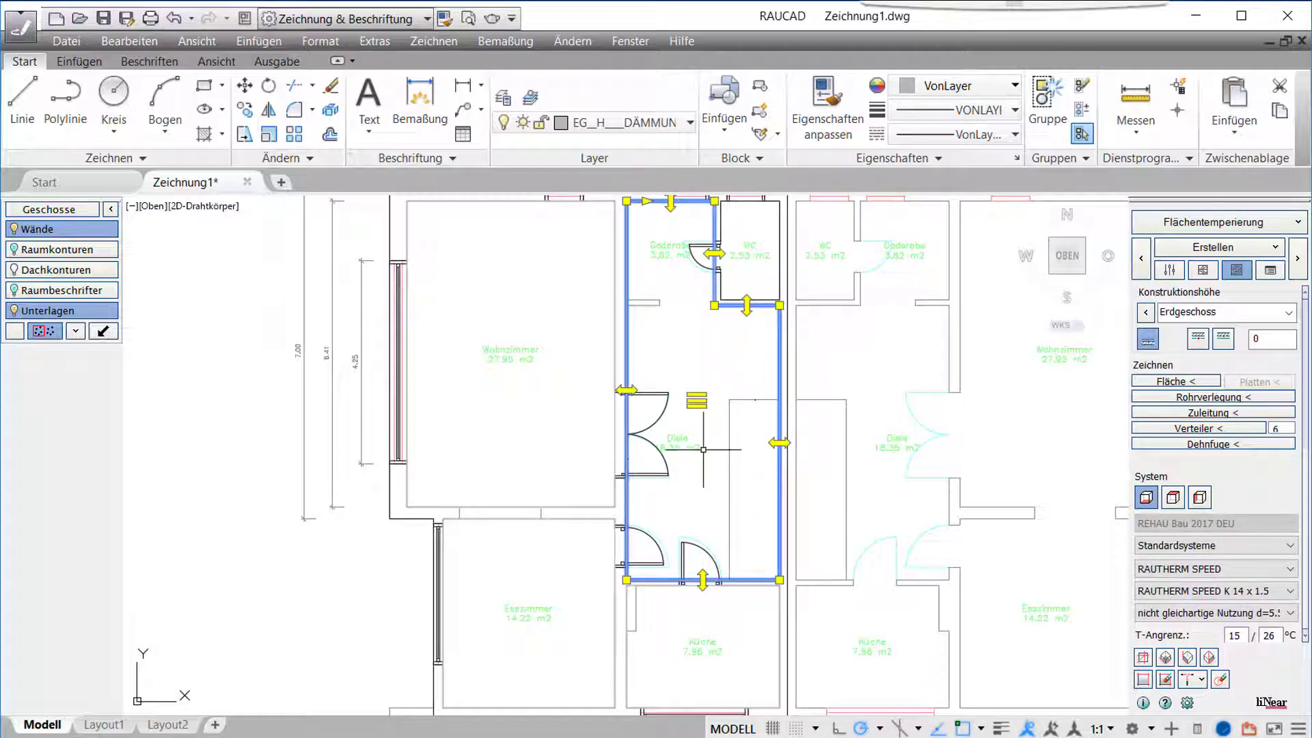
# Remove the area's separation joints and add two contour points on its right side.
pyautogui.click(696, 401)
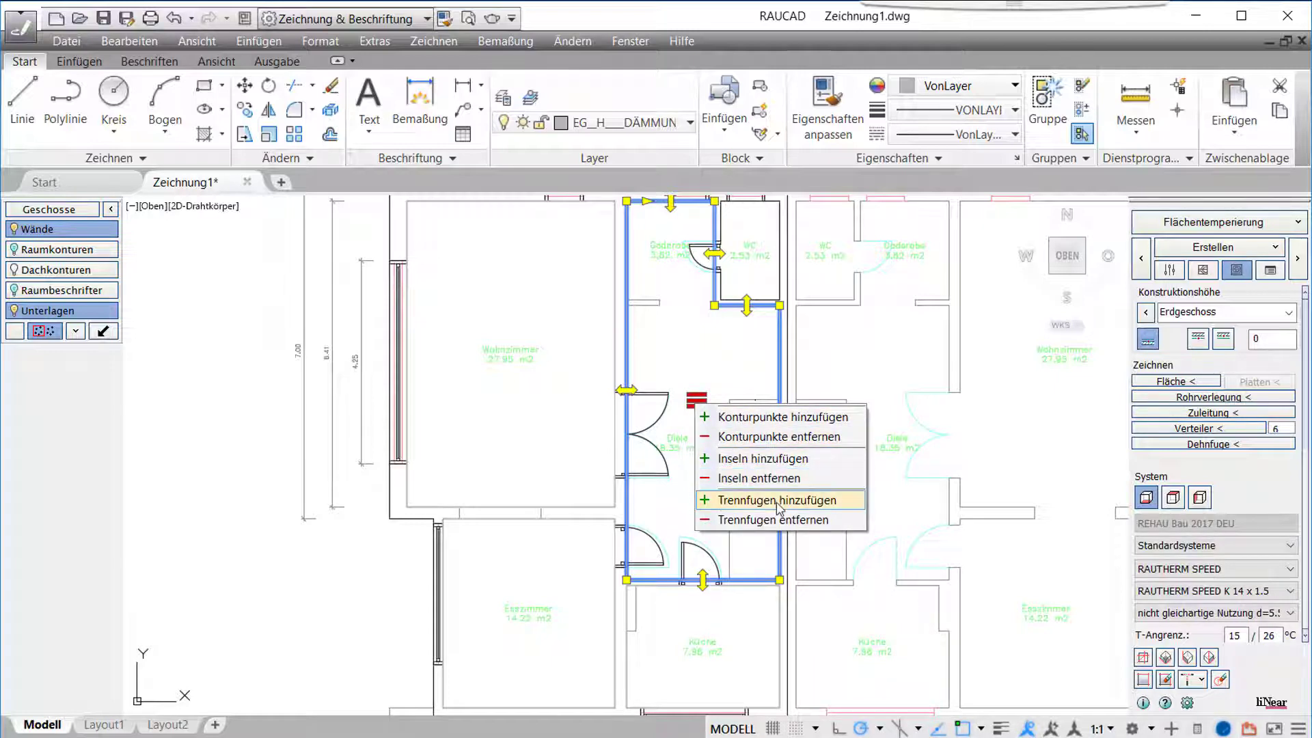
pyautogui.click(732, 519)
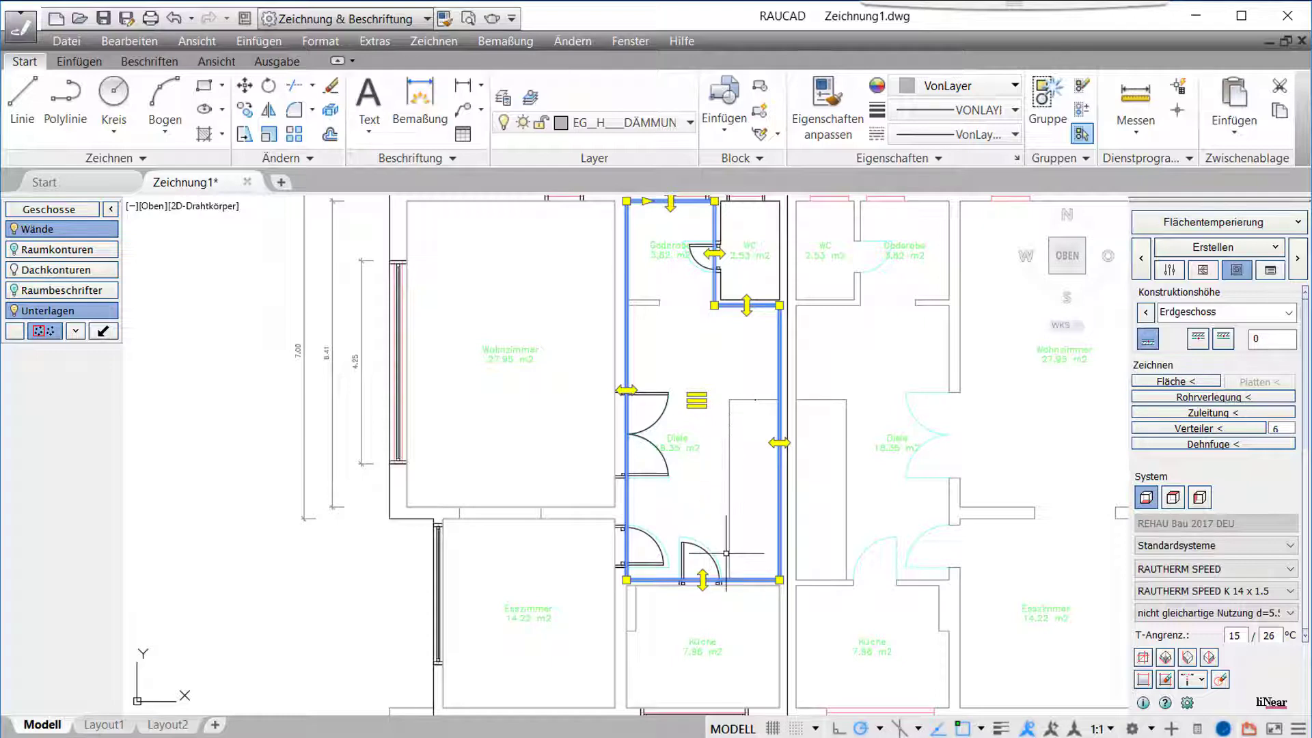
pyautogui.click(698, 403)
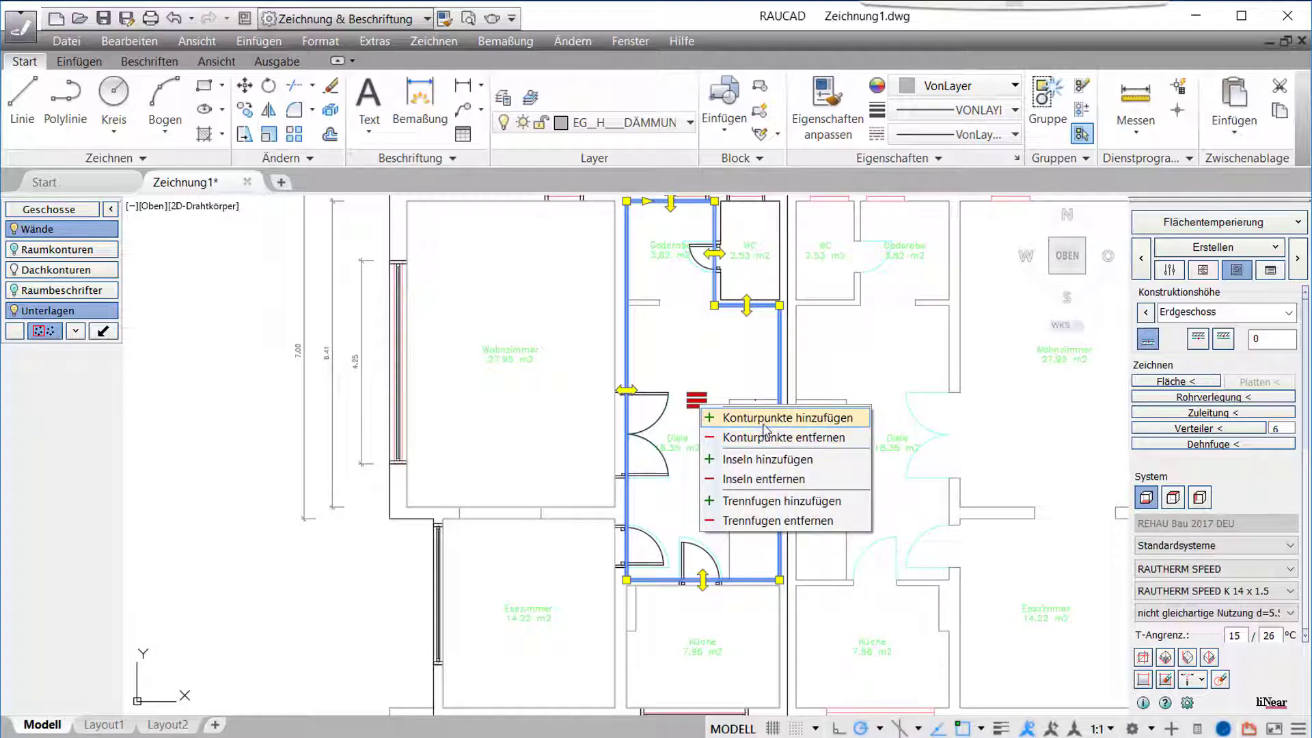
pyautogui.click(763, 420)
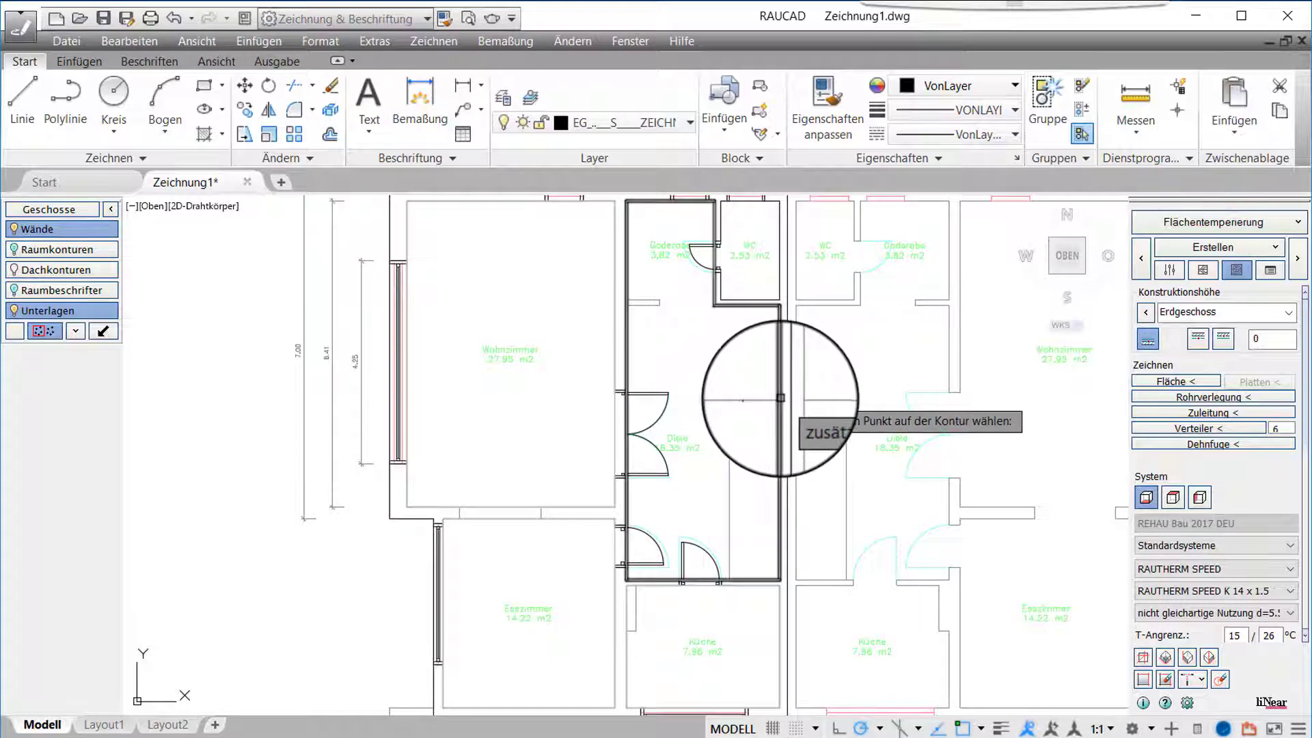
pyautogui.click(781, 397)
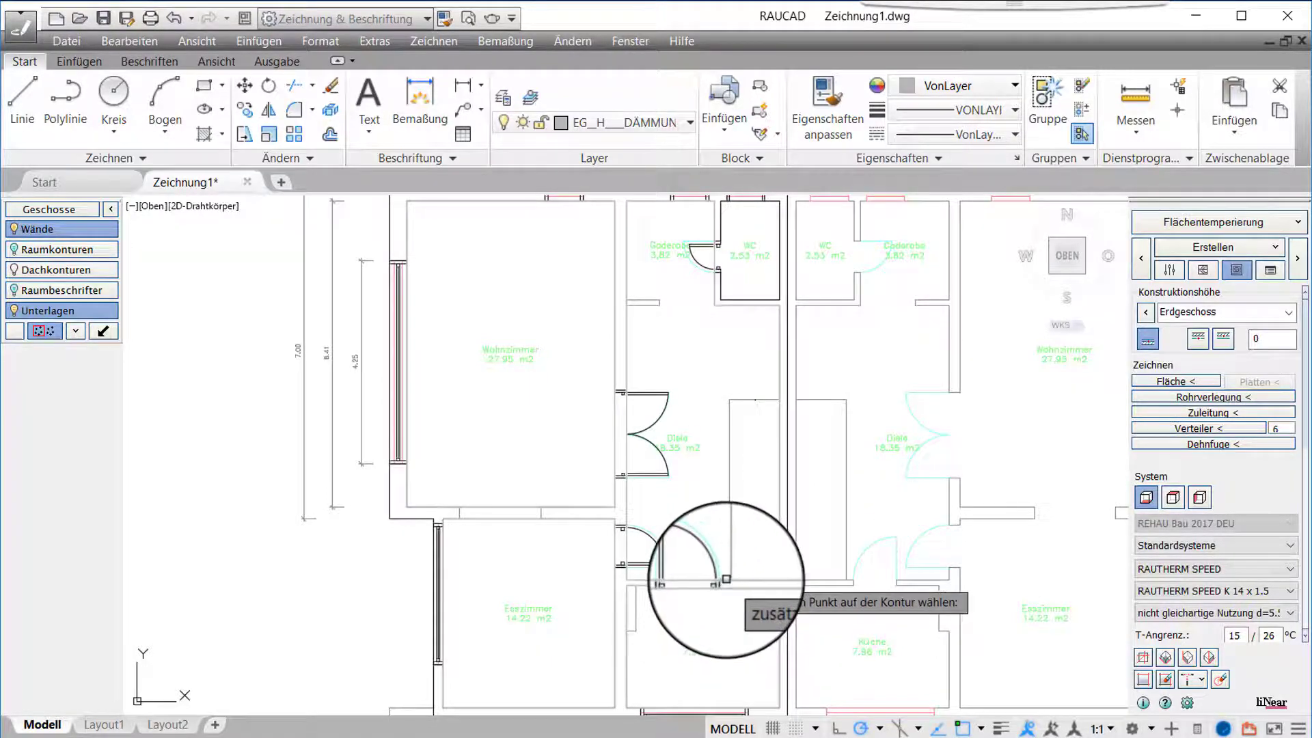
pyautogui.click(726, 579)
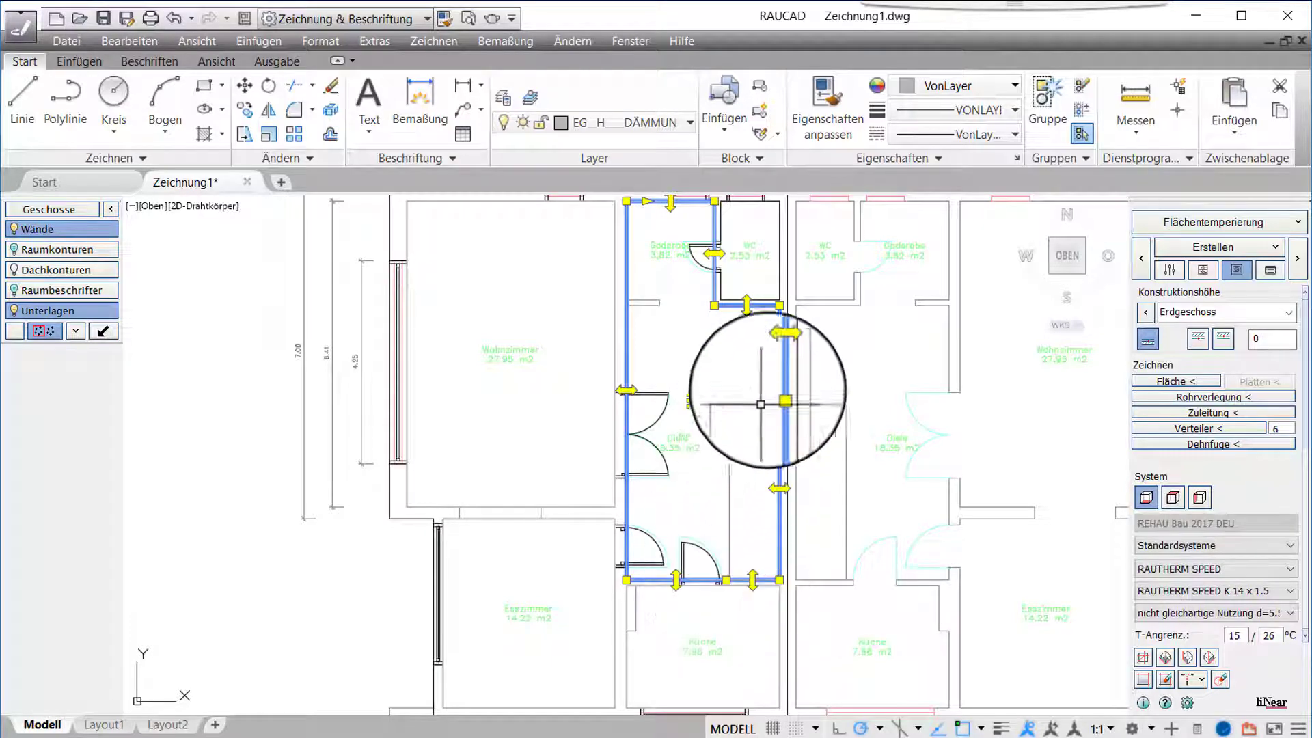
# Move the contour corners so the right edge steps inward, then deselect the area.
pyautogui.click(779, 579)
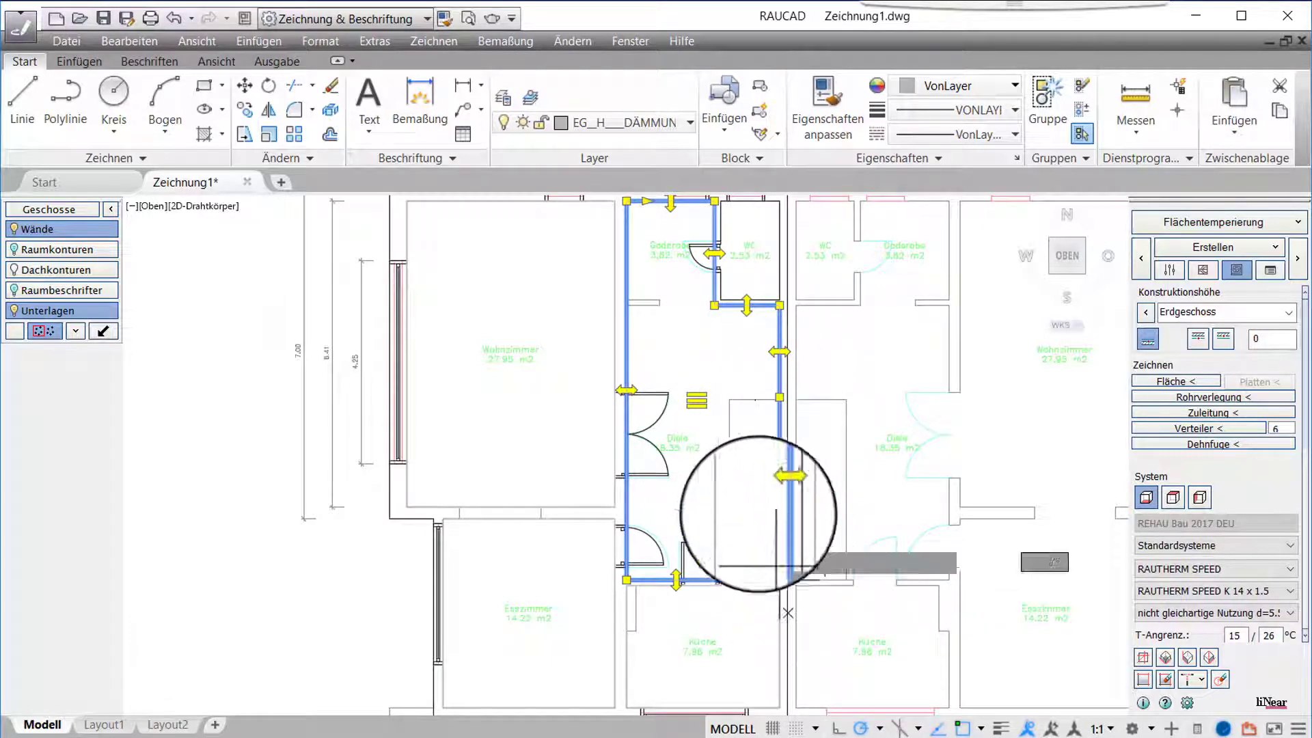
pyautogui.click(729, 399)
pyautogui.click(727, 581)
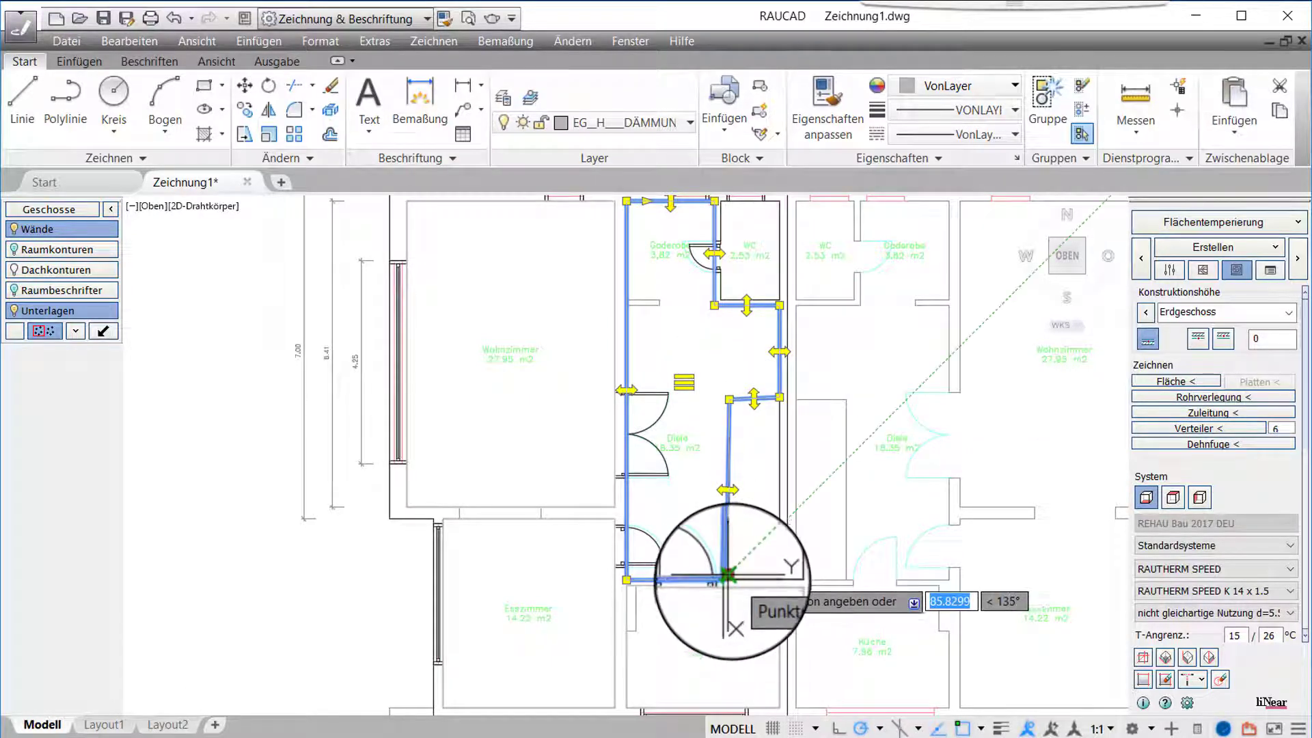
pyautogui.click(729, 579)
pyautogui.click(778, 392)
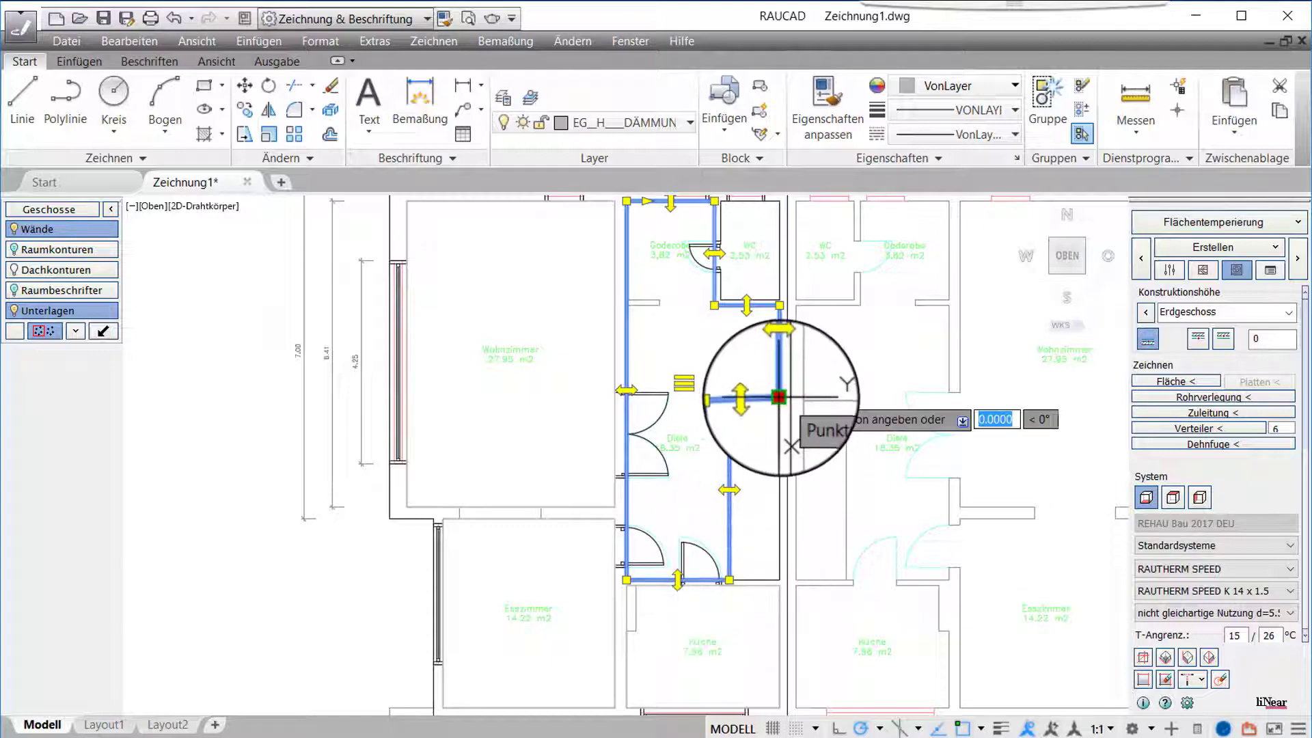
pyautogui.click(780, 395)
pyautogui.scroll(2, 779, 395)
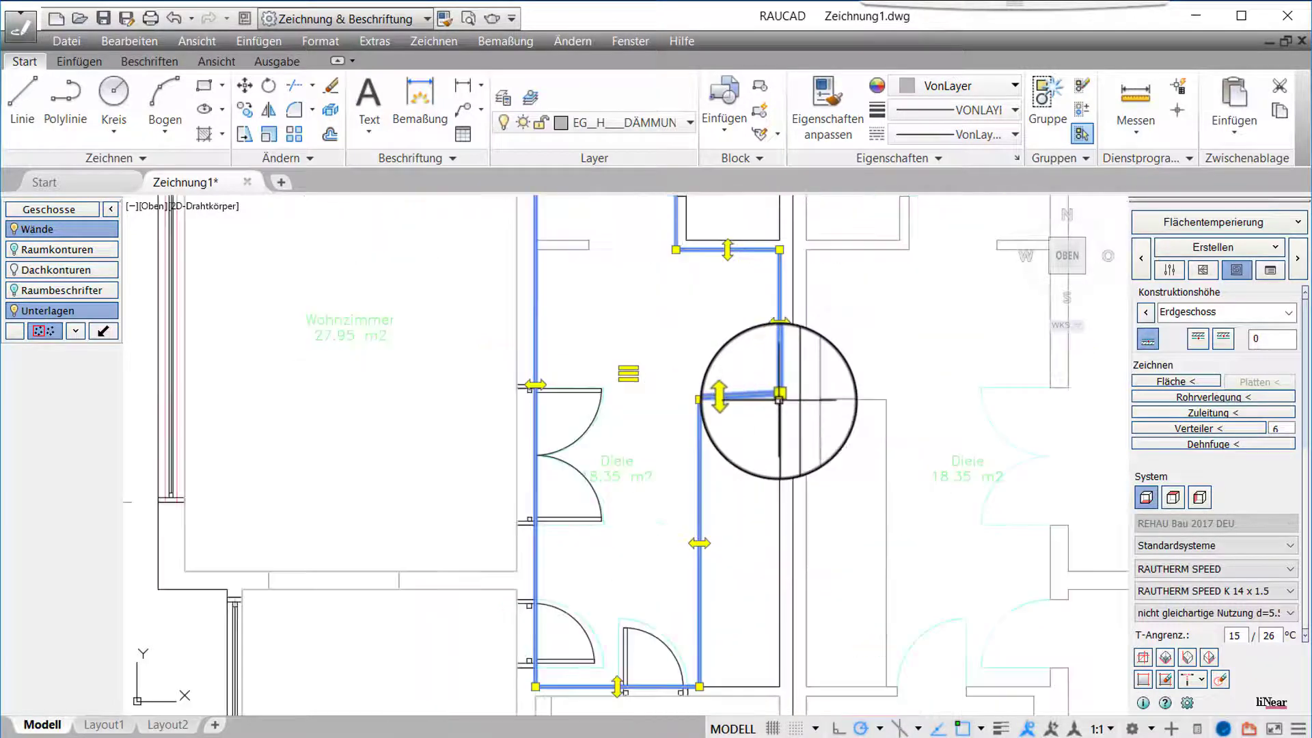
pyautogui.click(780, 394)
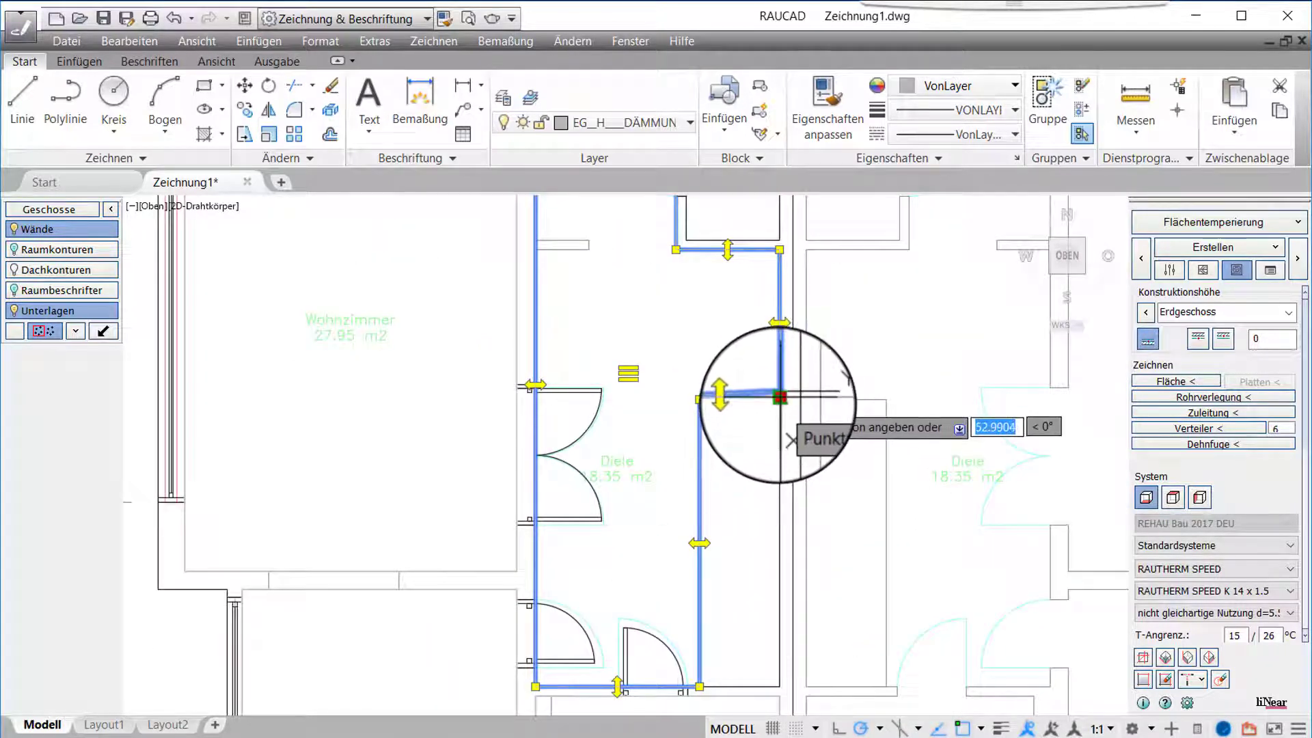
pyautogui.click(779, 395)
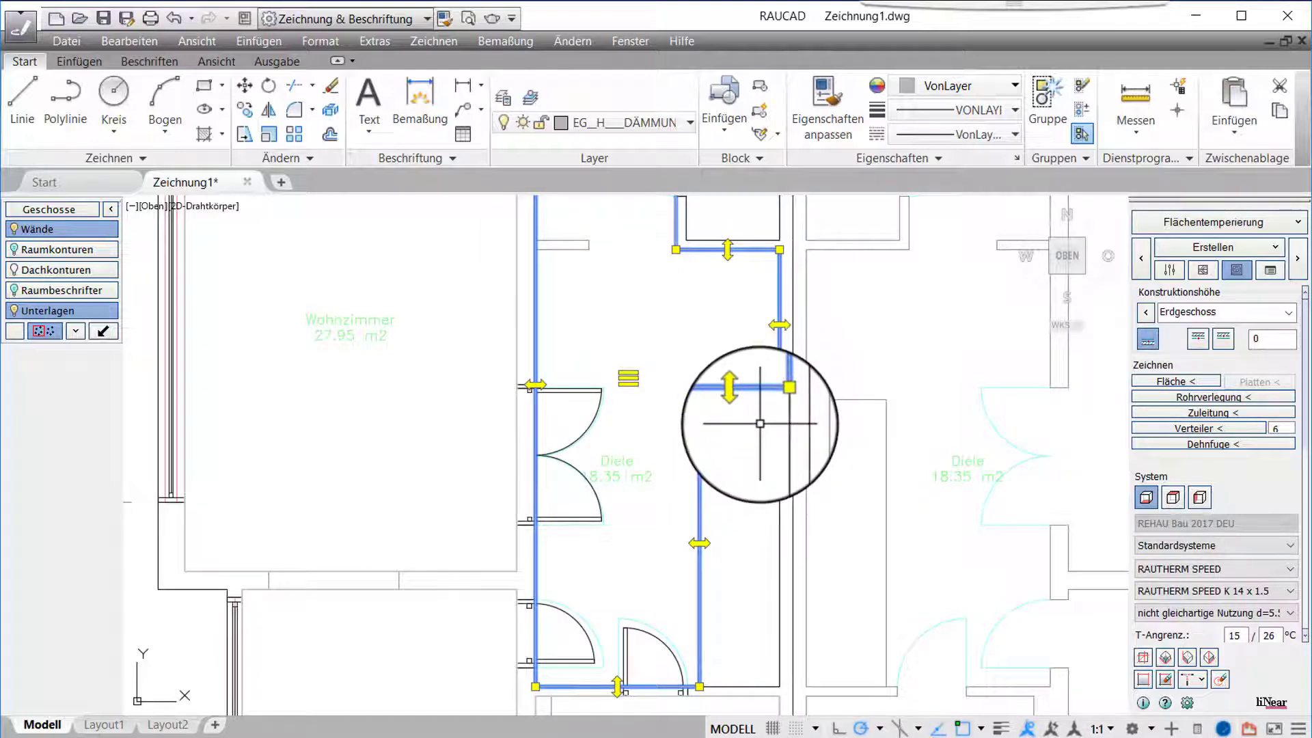
pyautogui.scroll(-2, 758, 413)
pyautogui.click(634, 423)
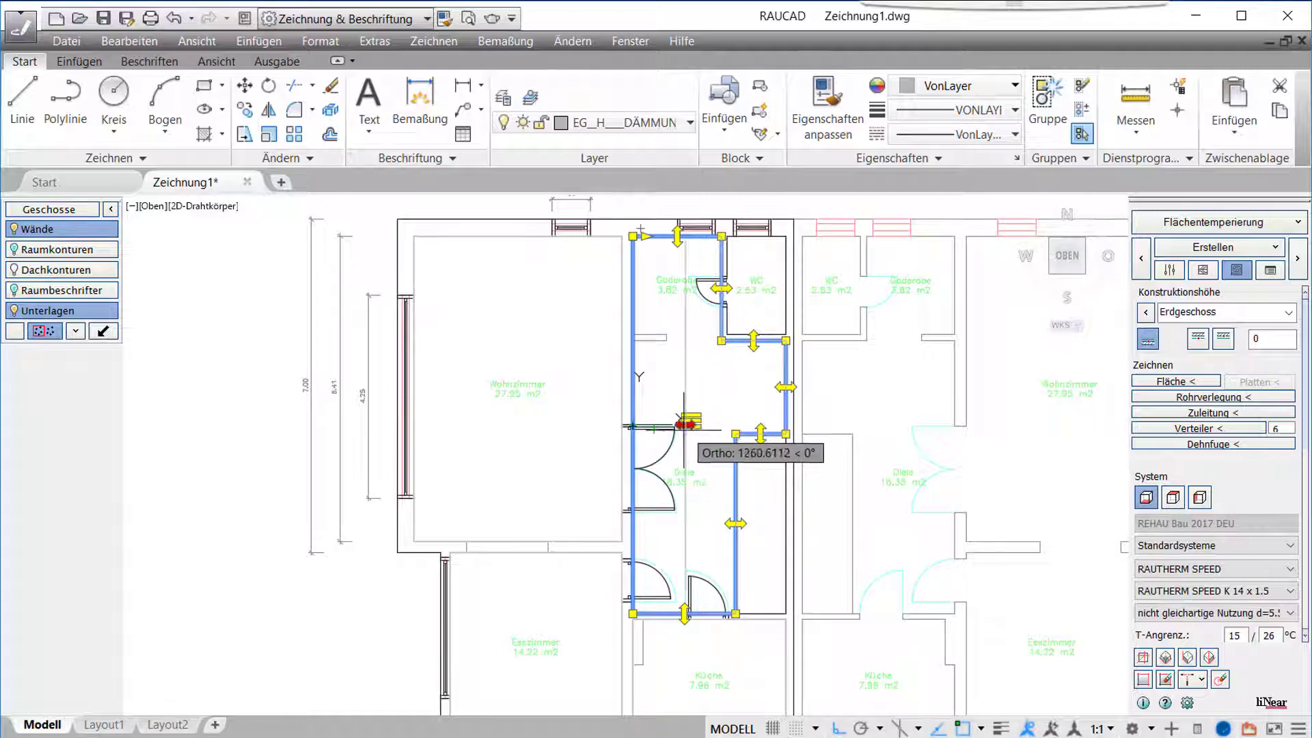
pyautogui.click(632, 424)
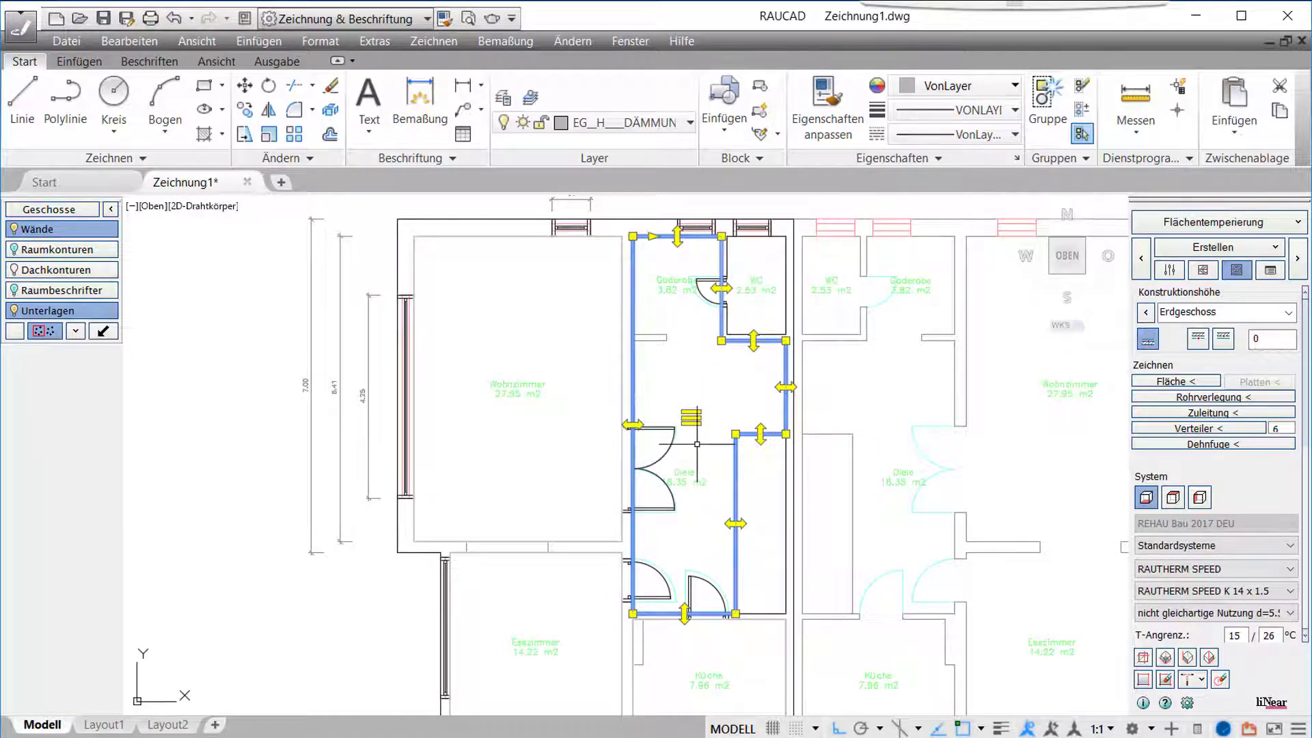
pyautogui.press('Escape')
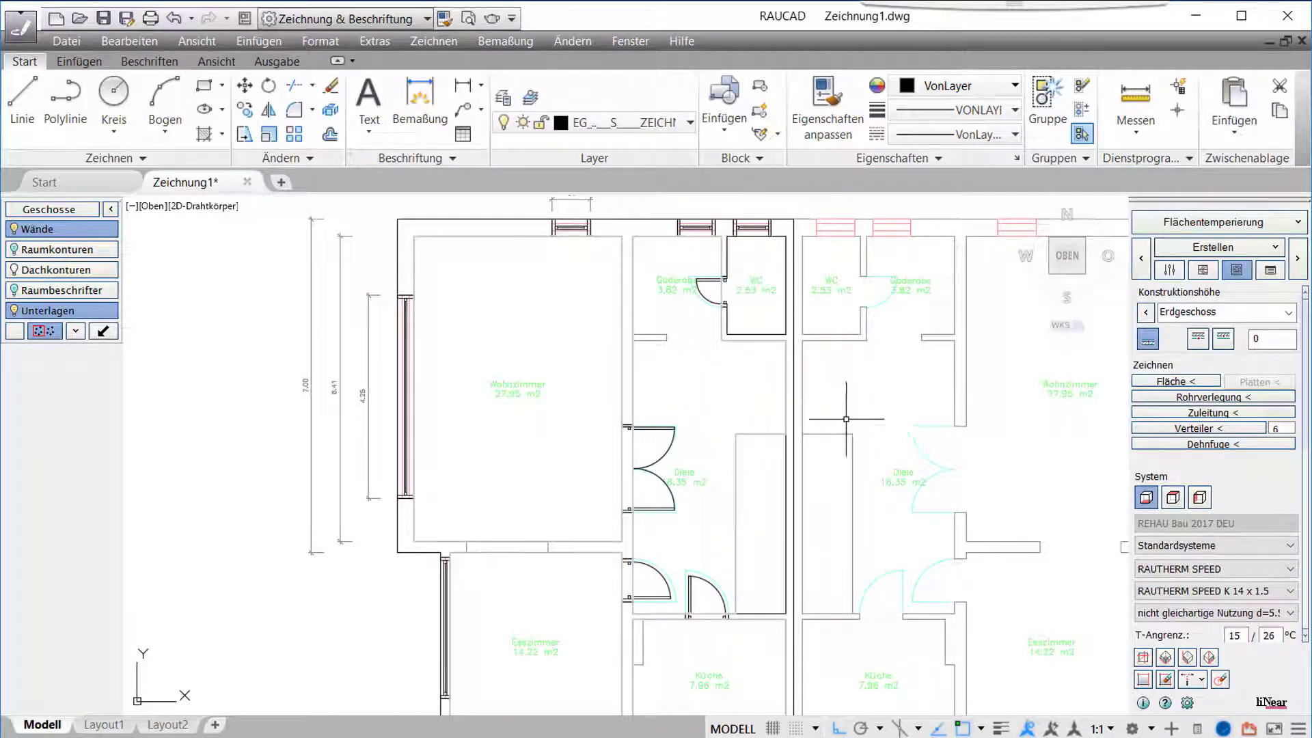
# Place the six-outlet distributor horizontally on the hallway wall beside the WC.
pyautogui.click(1176, 429)
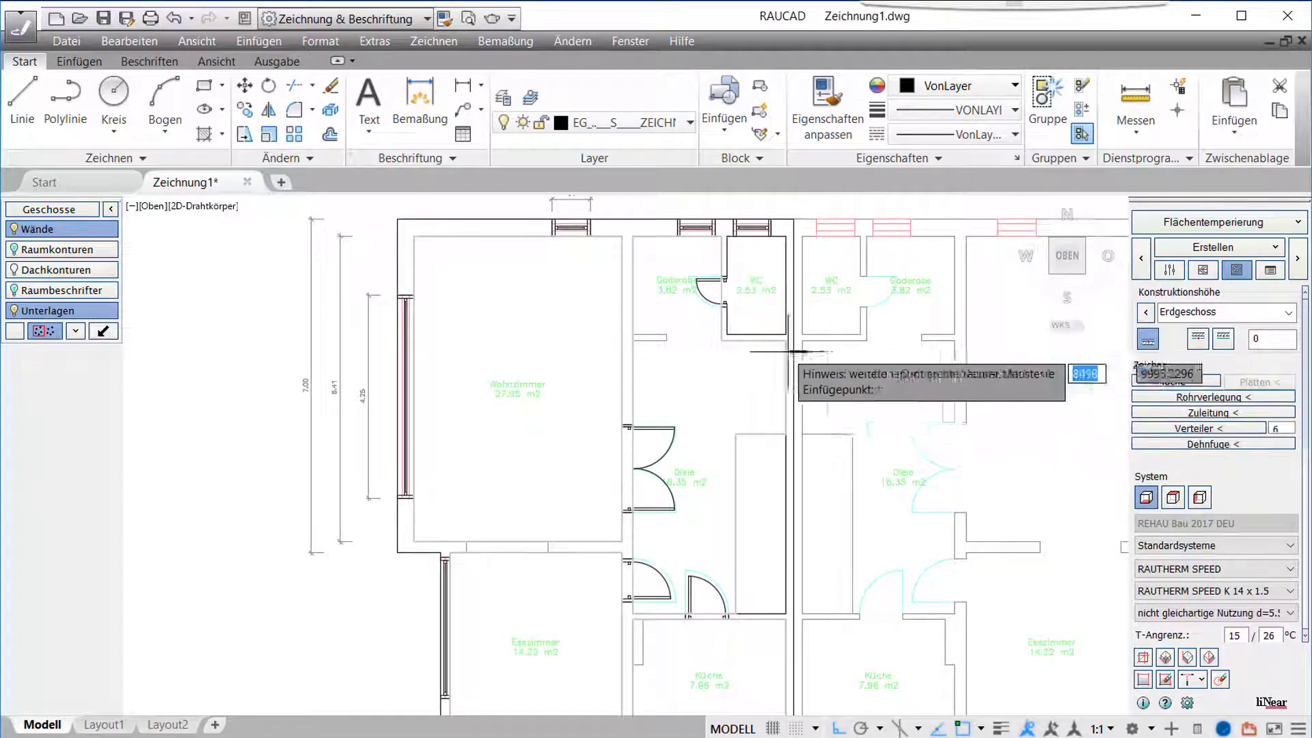
pyautogui.scroll(3, 742, 350)
pyautogui.scroll(3, 745, 339)
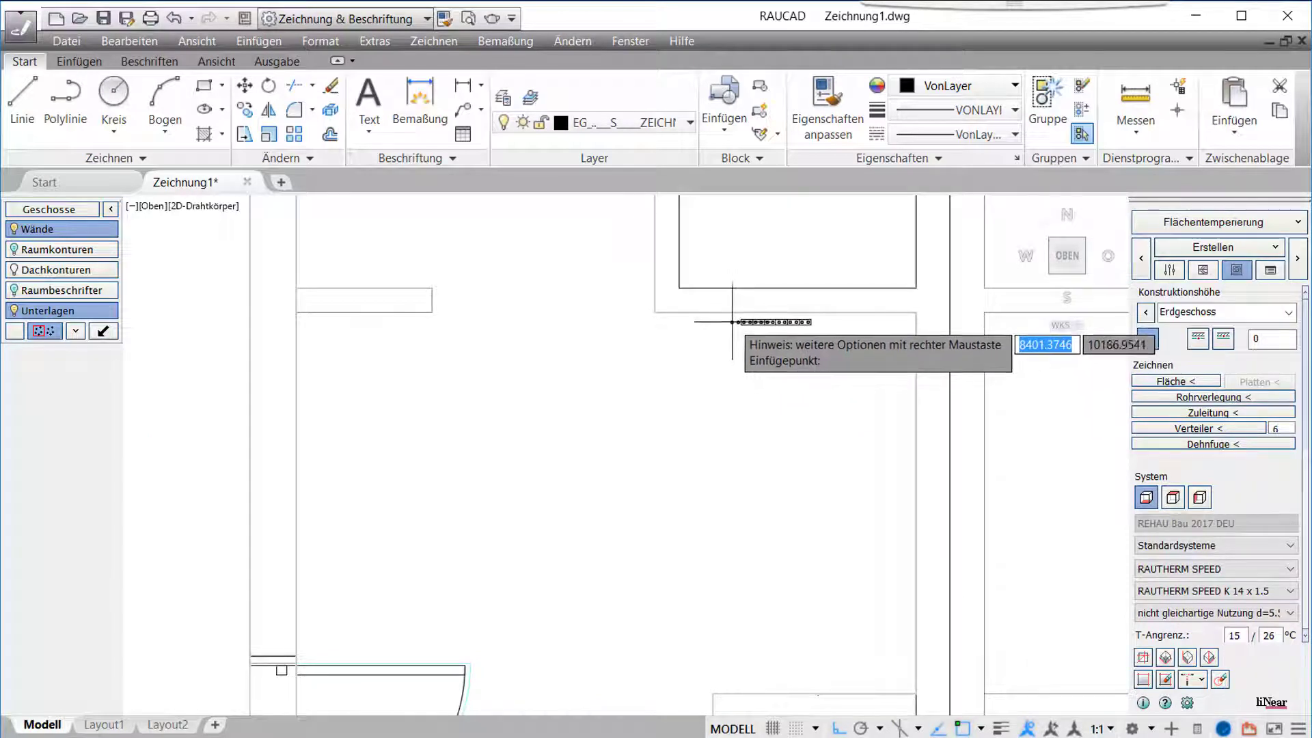
pyautogui.click(733, 322)
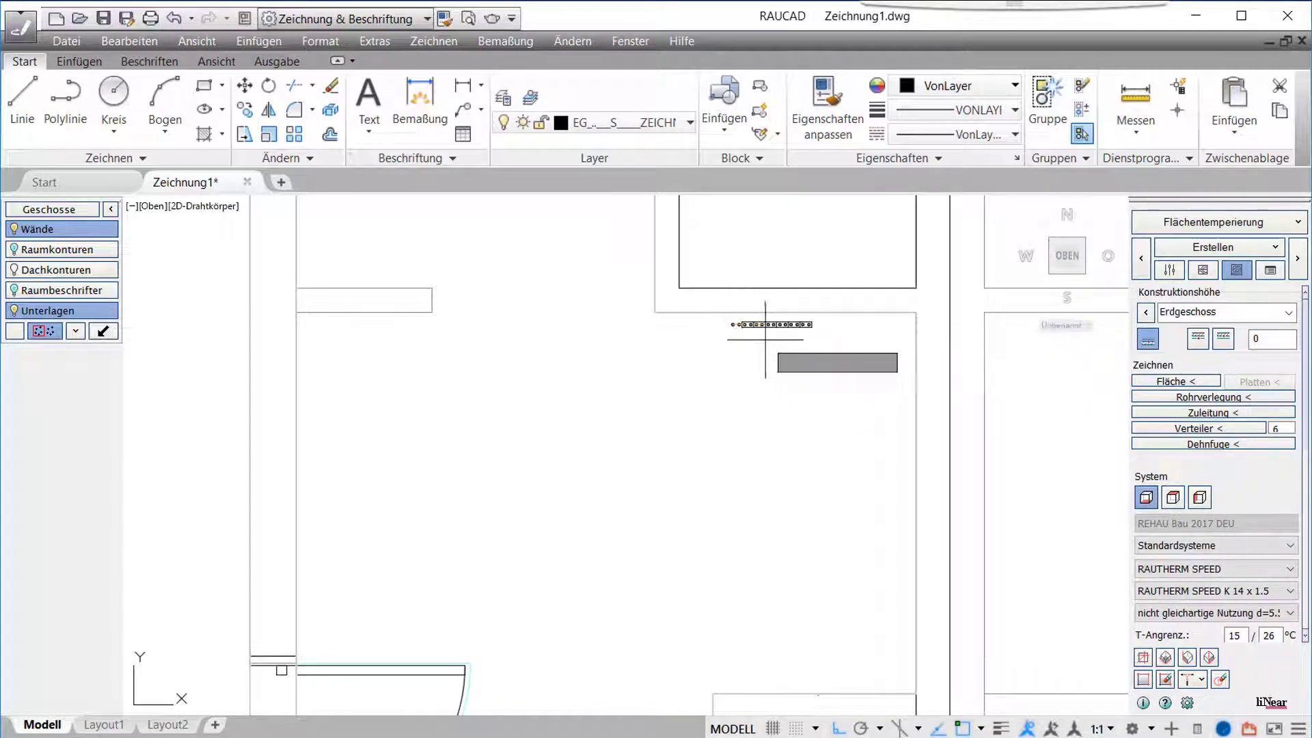
pyautogui.press('F8')
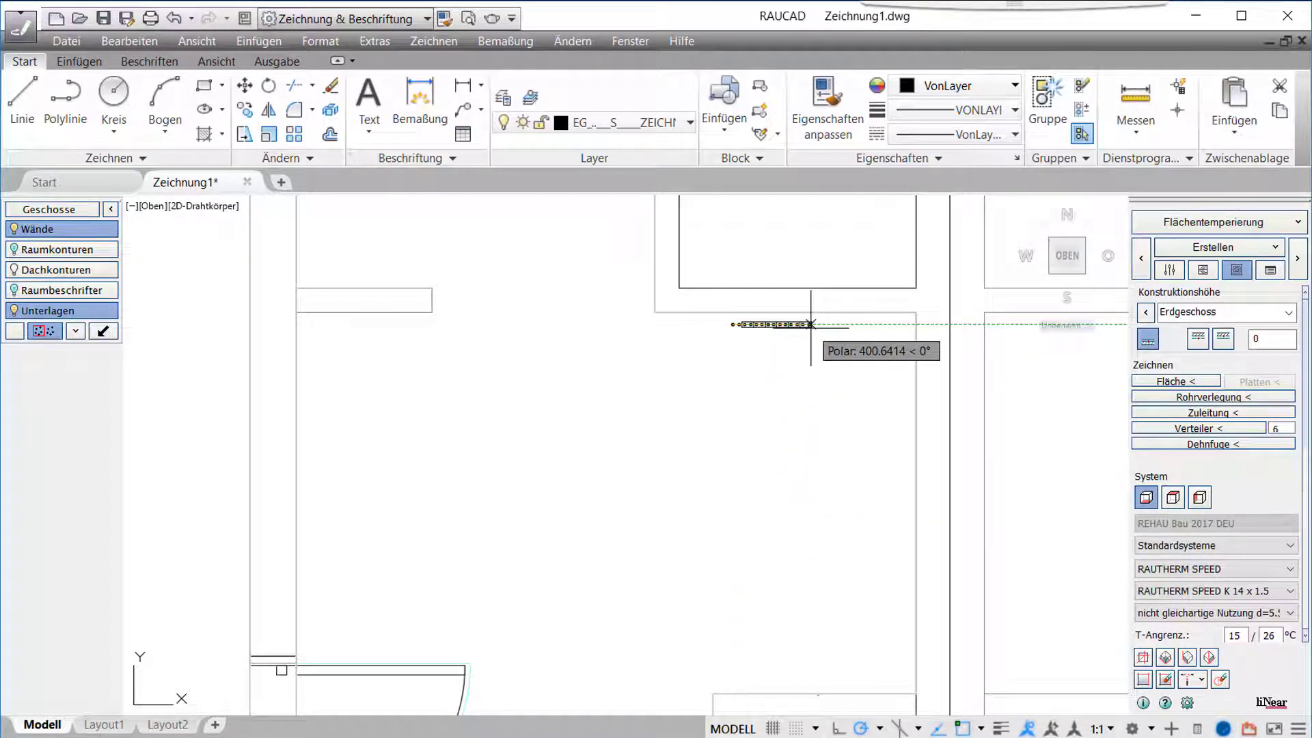
pyautogui.click(810, 324)
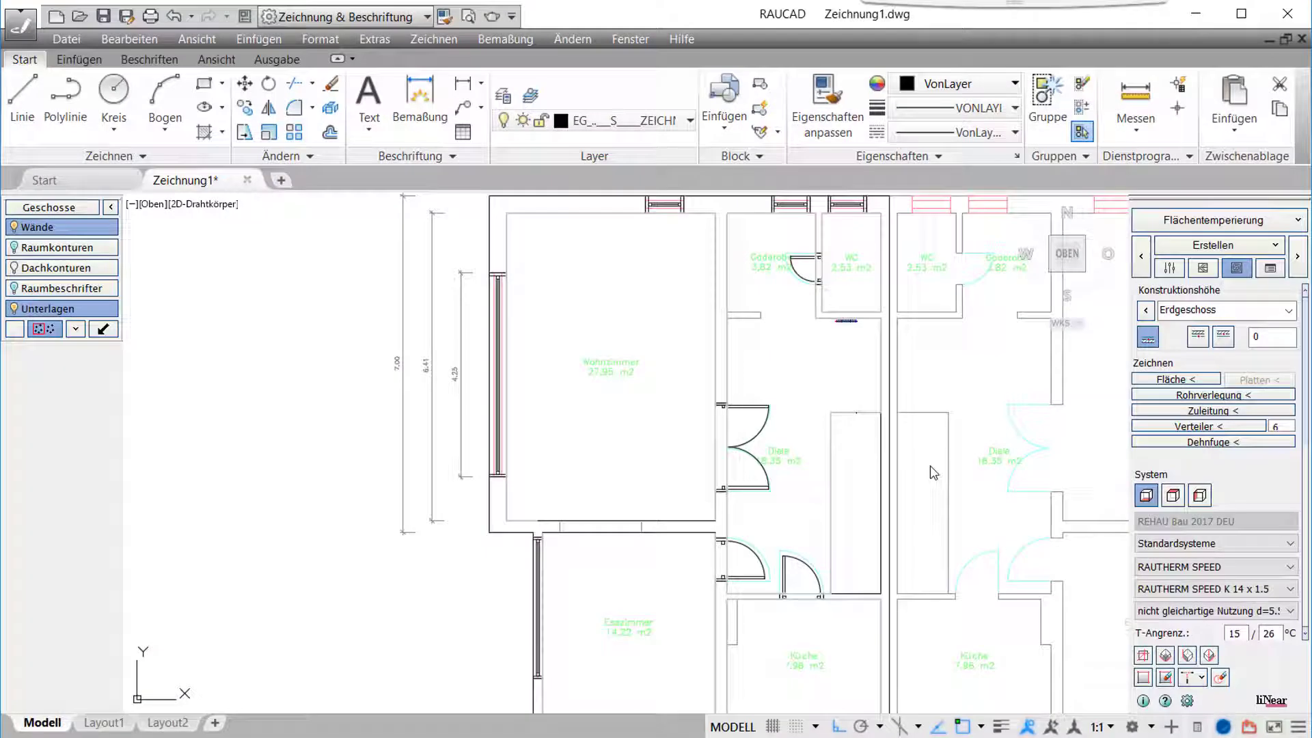
# Lay two 14.0 m² heating circuits in the Wohnzimmer, oriented toward the distributor.
pyautogui.click(1172, 399)
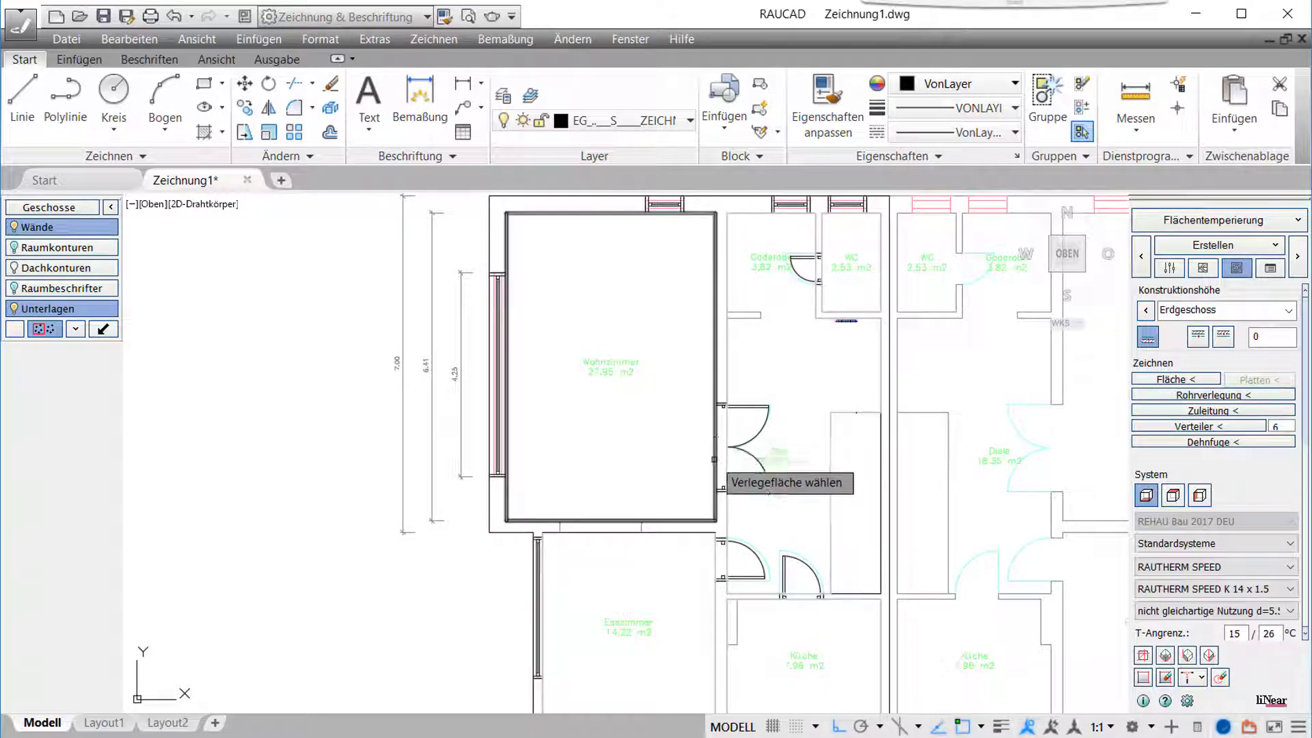
pyautogui.click(715, 471)
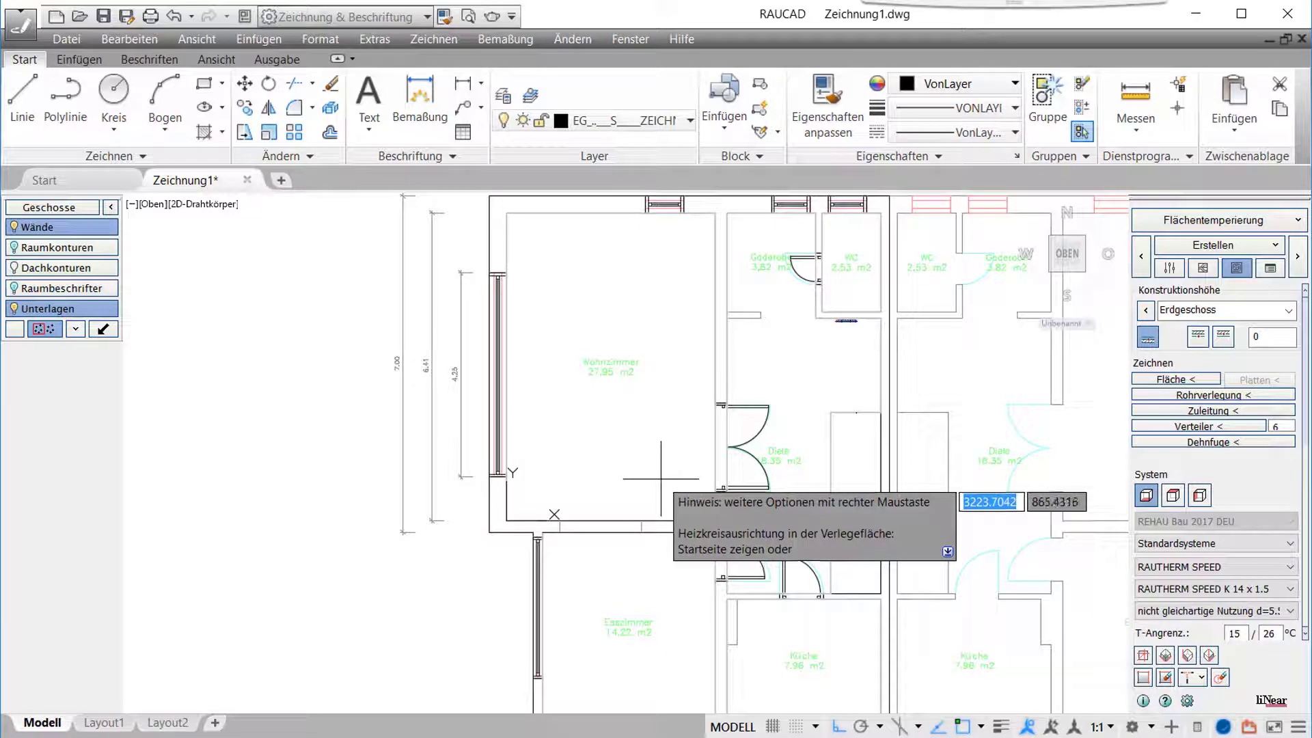
pyautogui.click(661, 478)
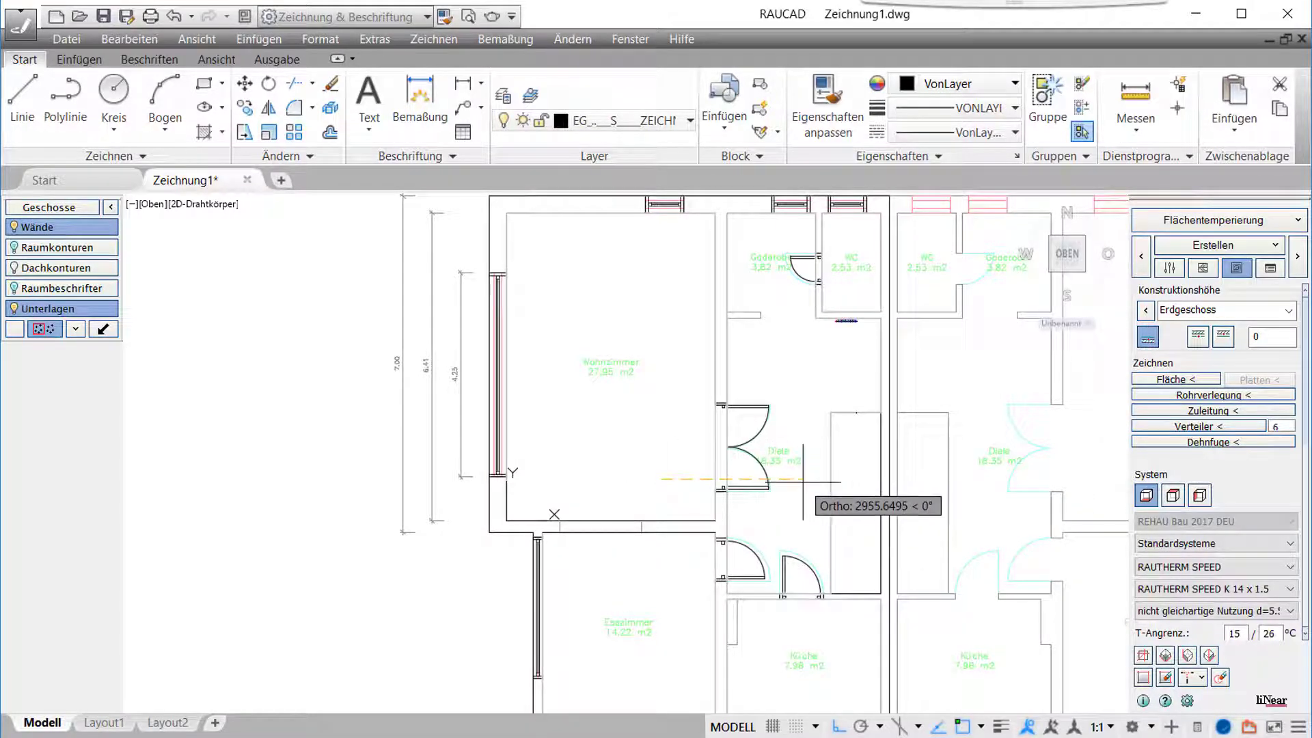
pyautogui.click(803, 478)
pyautogui.click(803, 391)
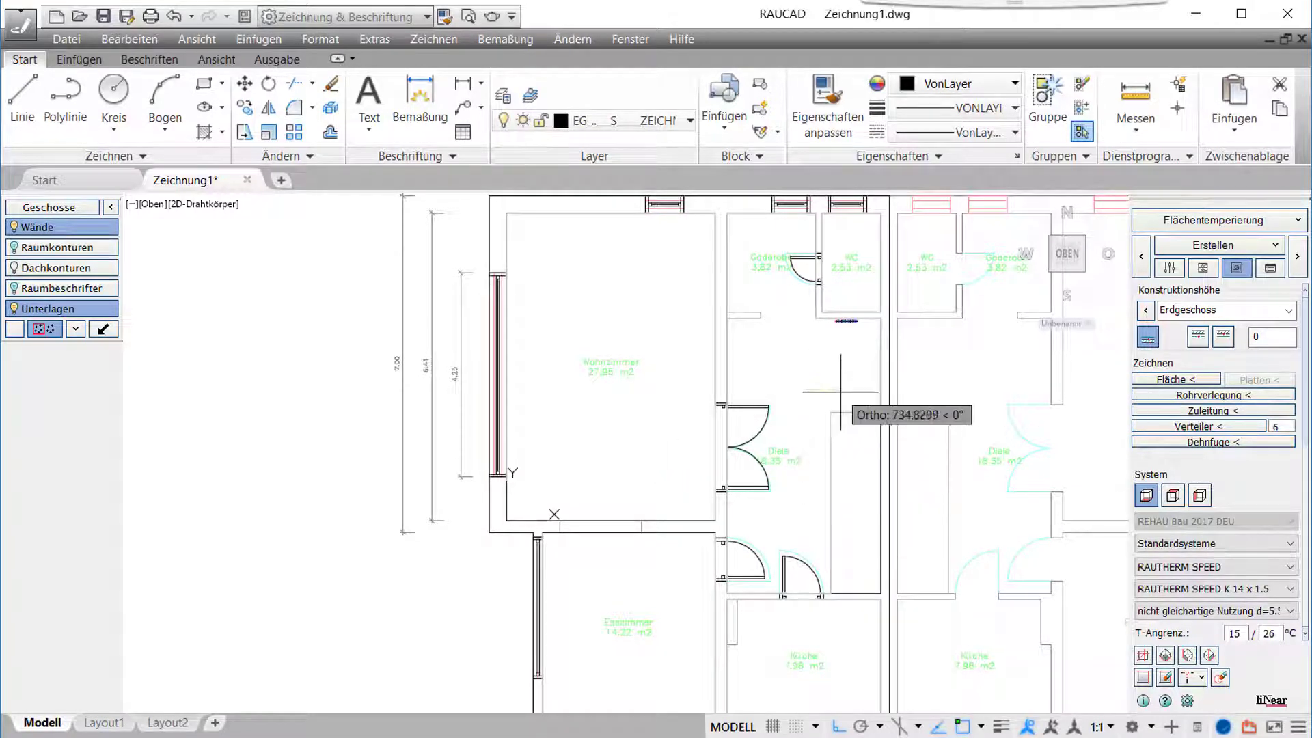
pyautogui.click(846, 334)
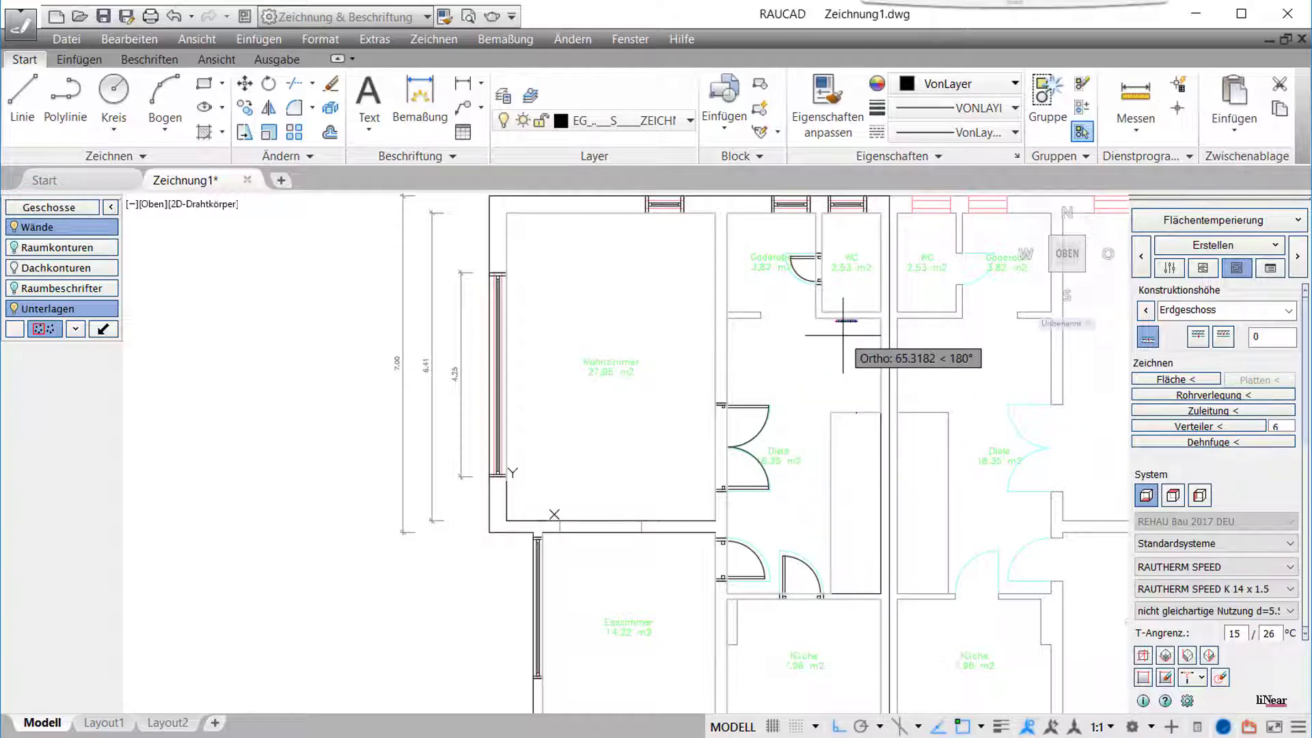
pyautogui.rightClick(843, 335)
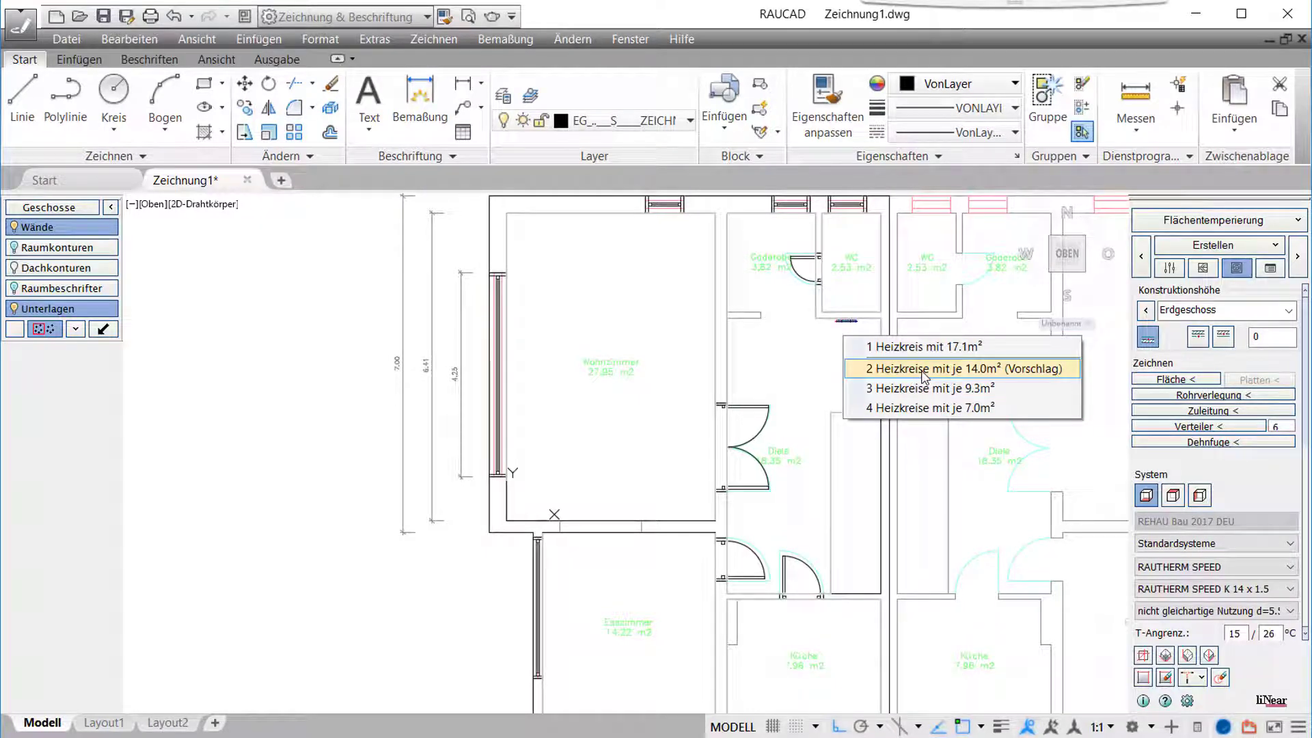
pyautogui.click(924, 368)
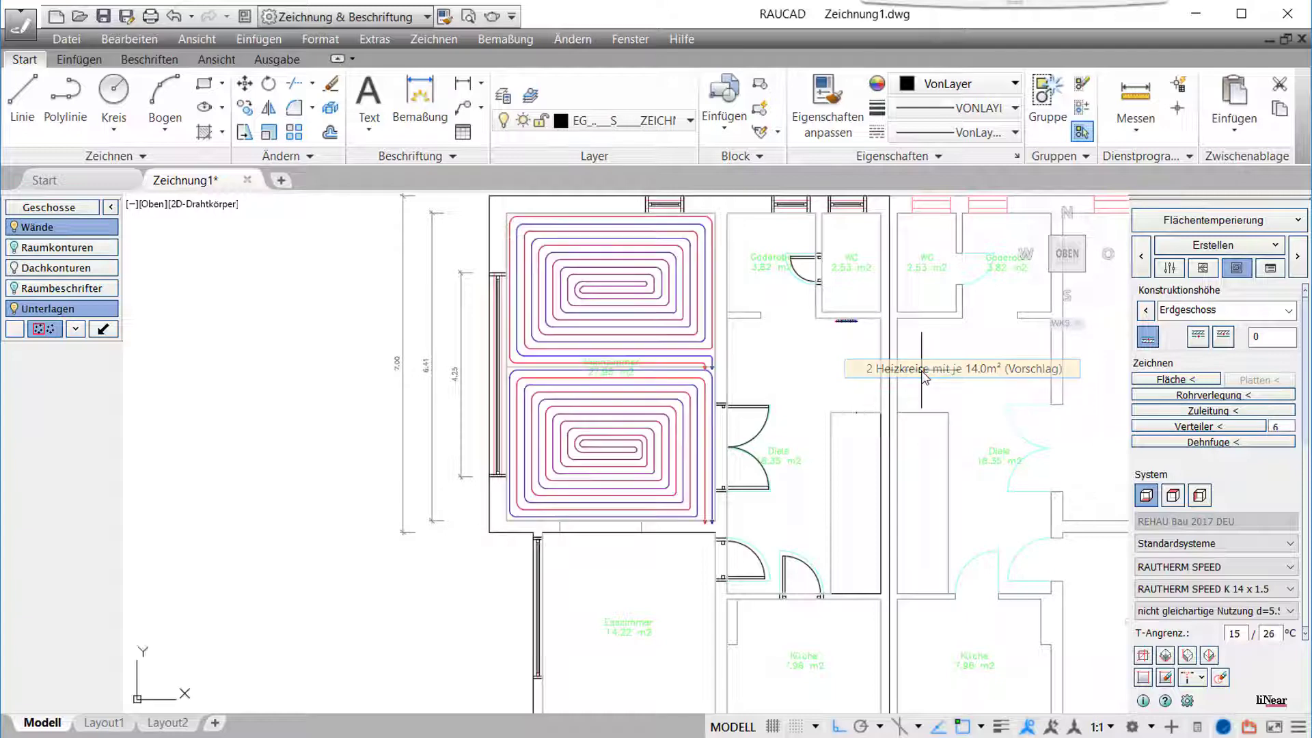
# Lay one 14.2 m² heating circuit in the Esszimmer, oriented toward the distributor.
pyautogui.click(1188, 411)
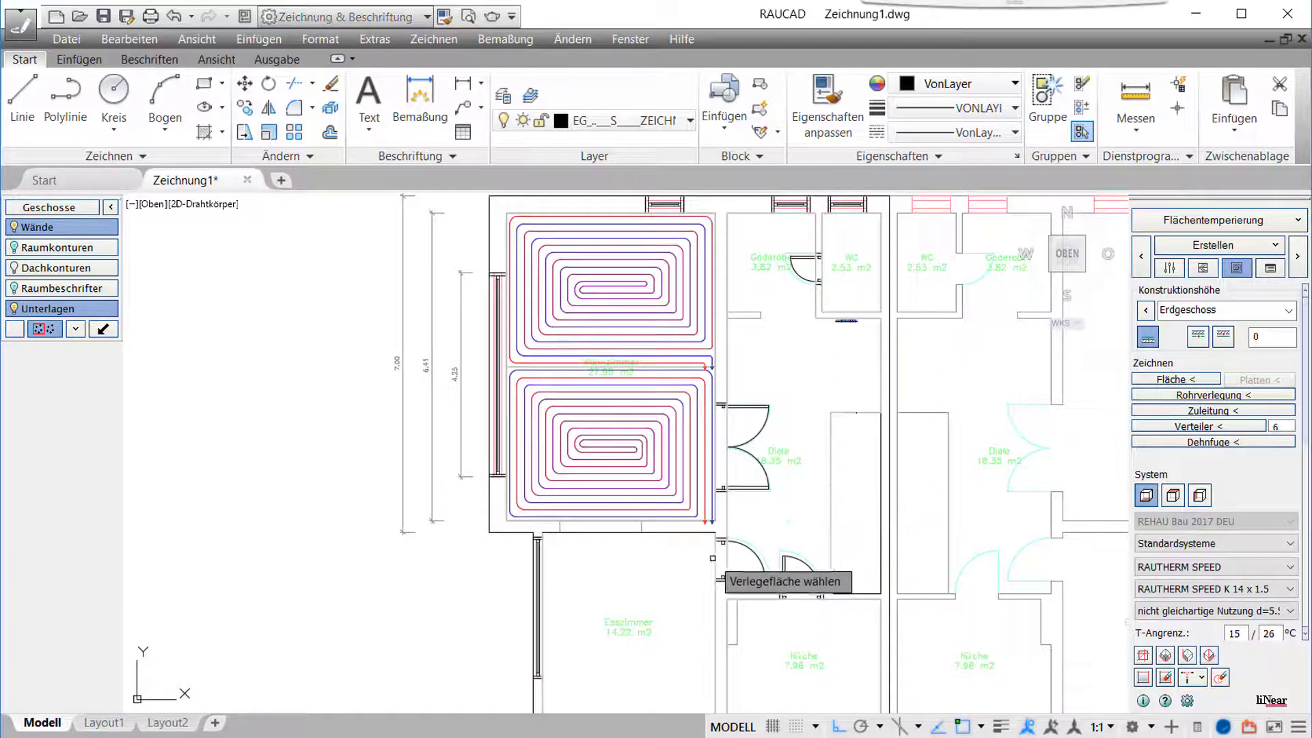
pyautogui.click(710, 558)
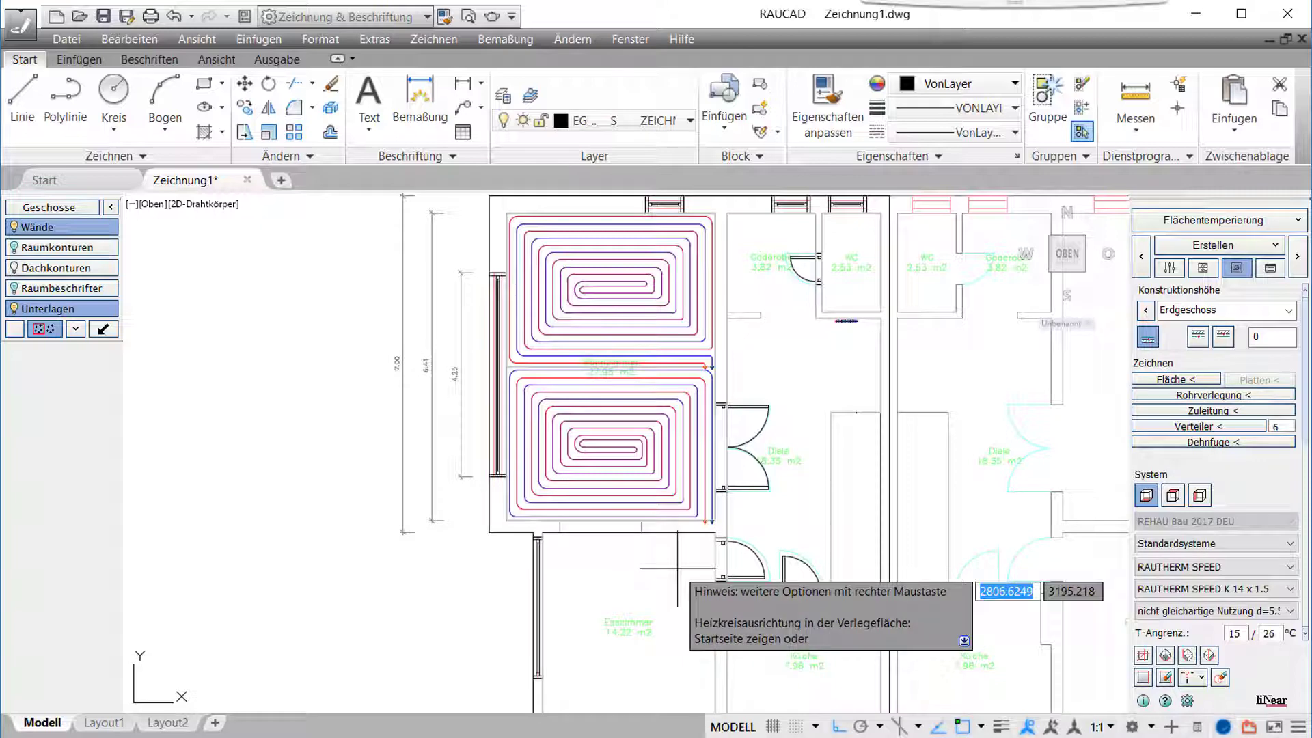
pyautogui.click(793, 567)
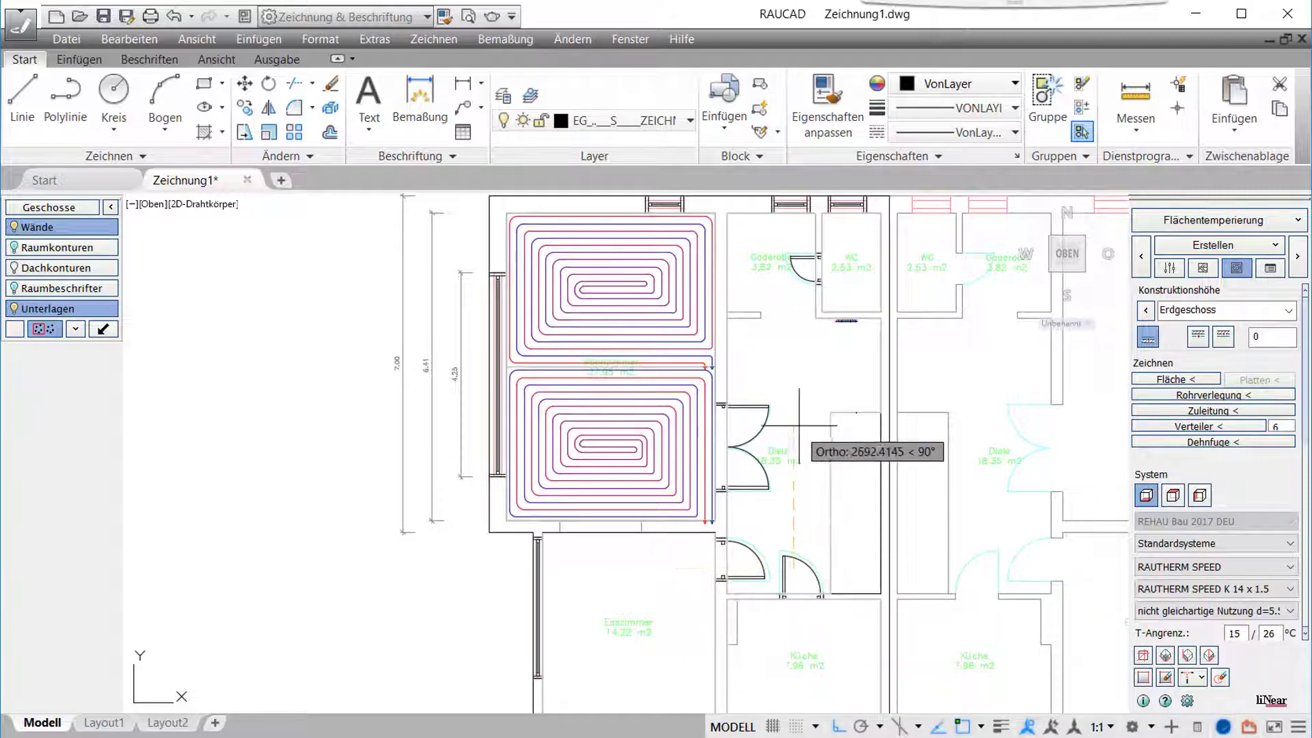
pyautogui.click(820, 382)
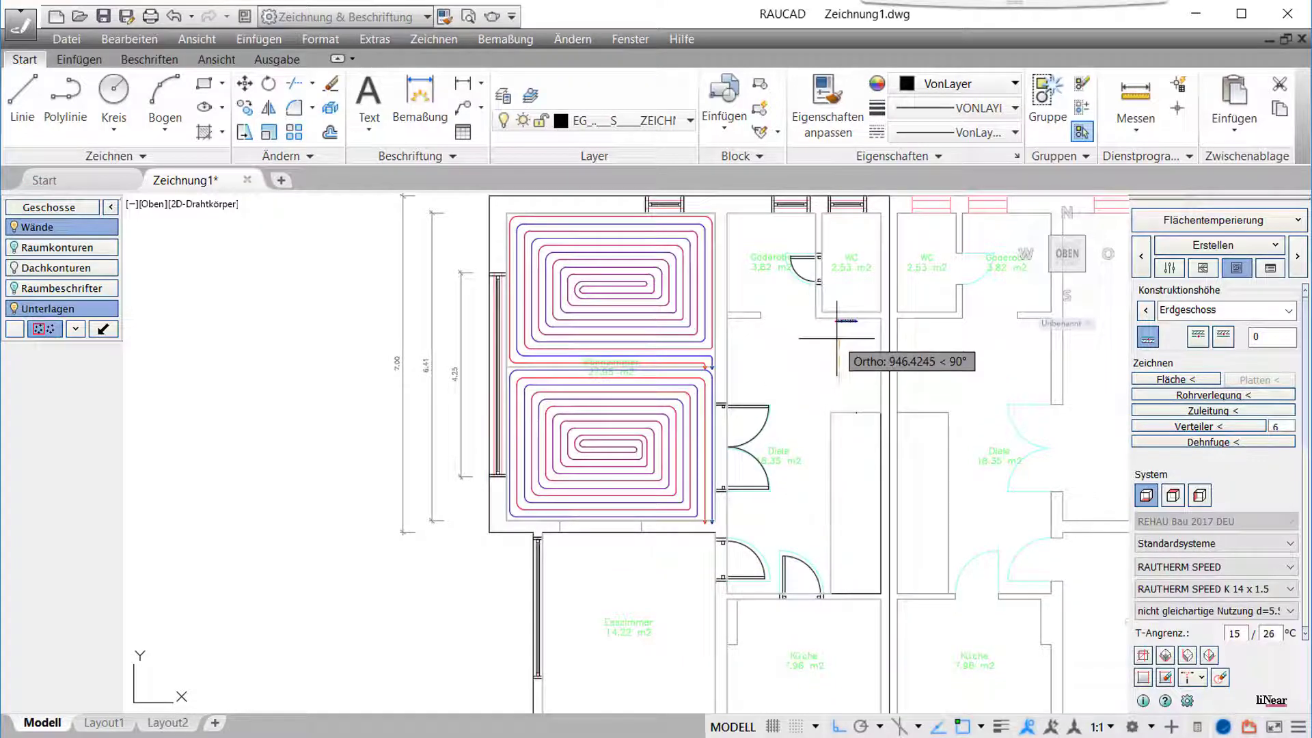
pyautogui.click(836, 337)
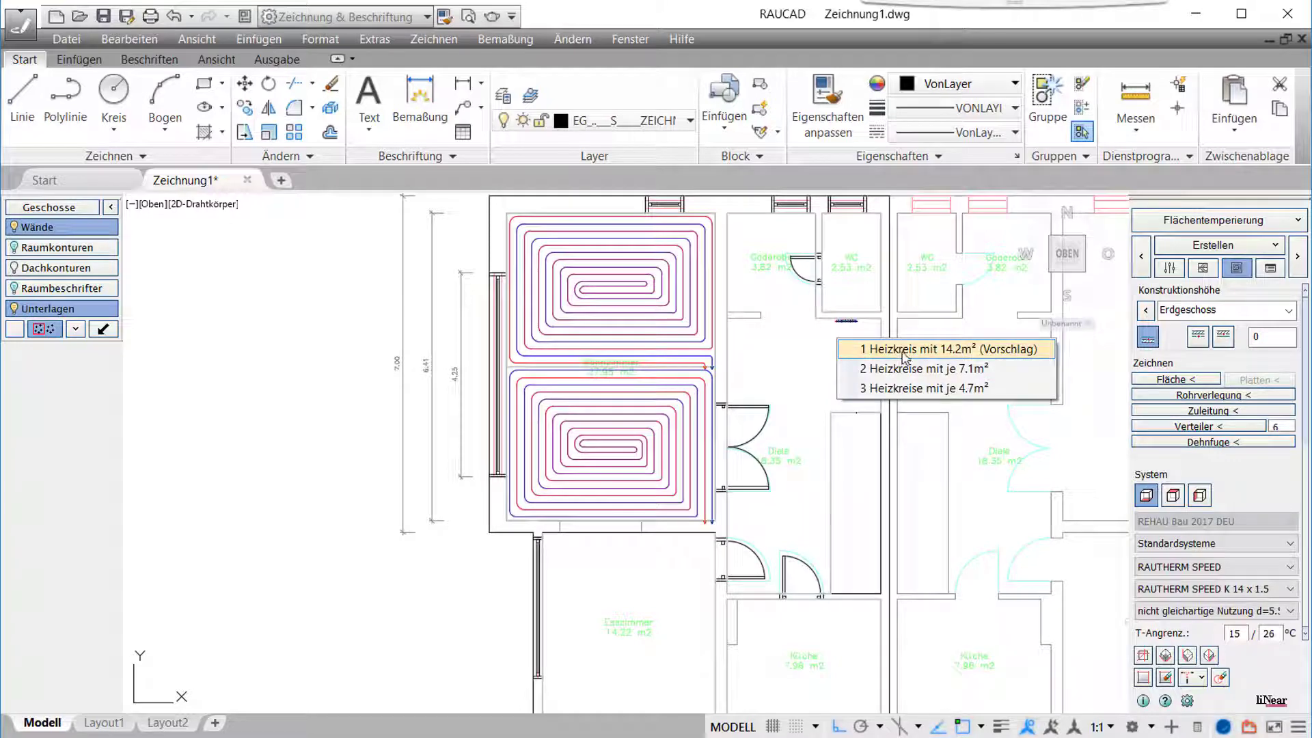
pyautogui.click(903, 349)
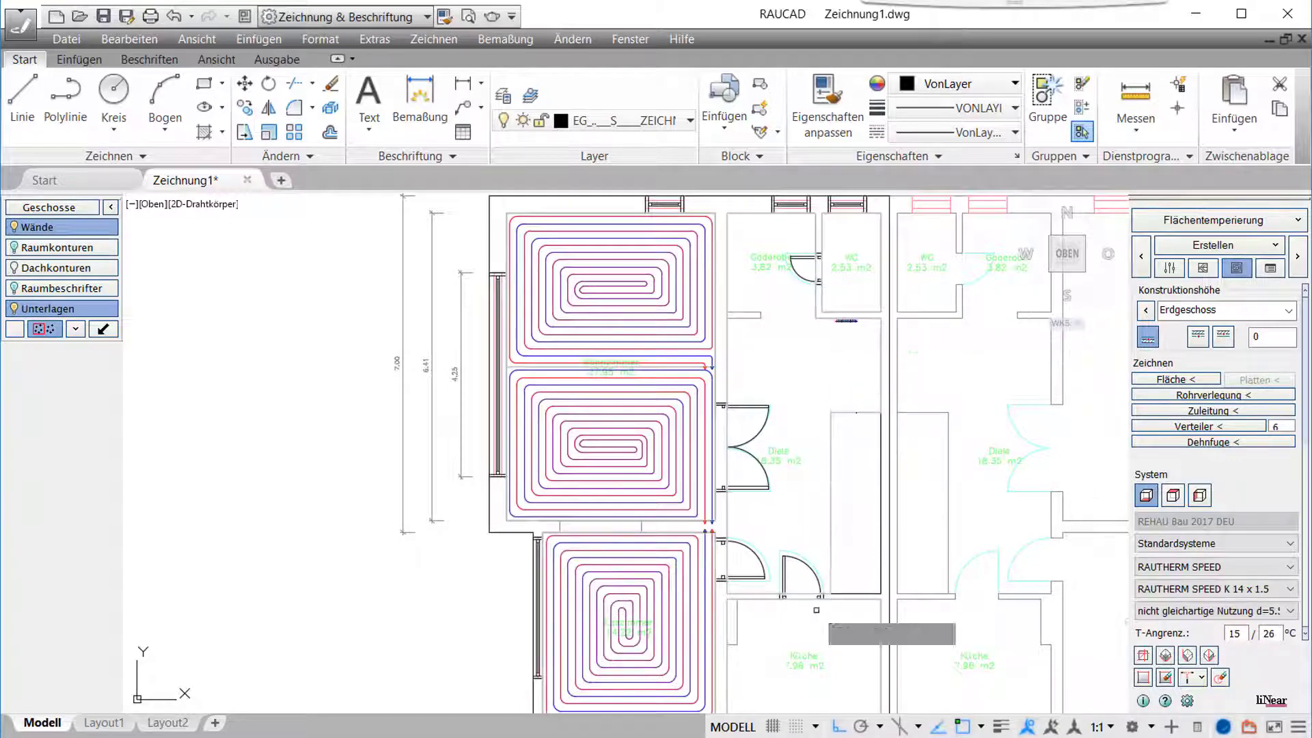
# Lay a single heating circuit in the Küche.
pyautogui.click(803, 601)
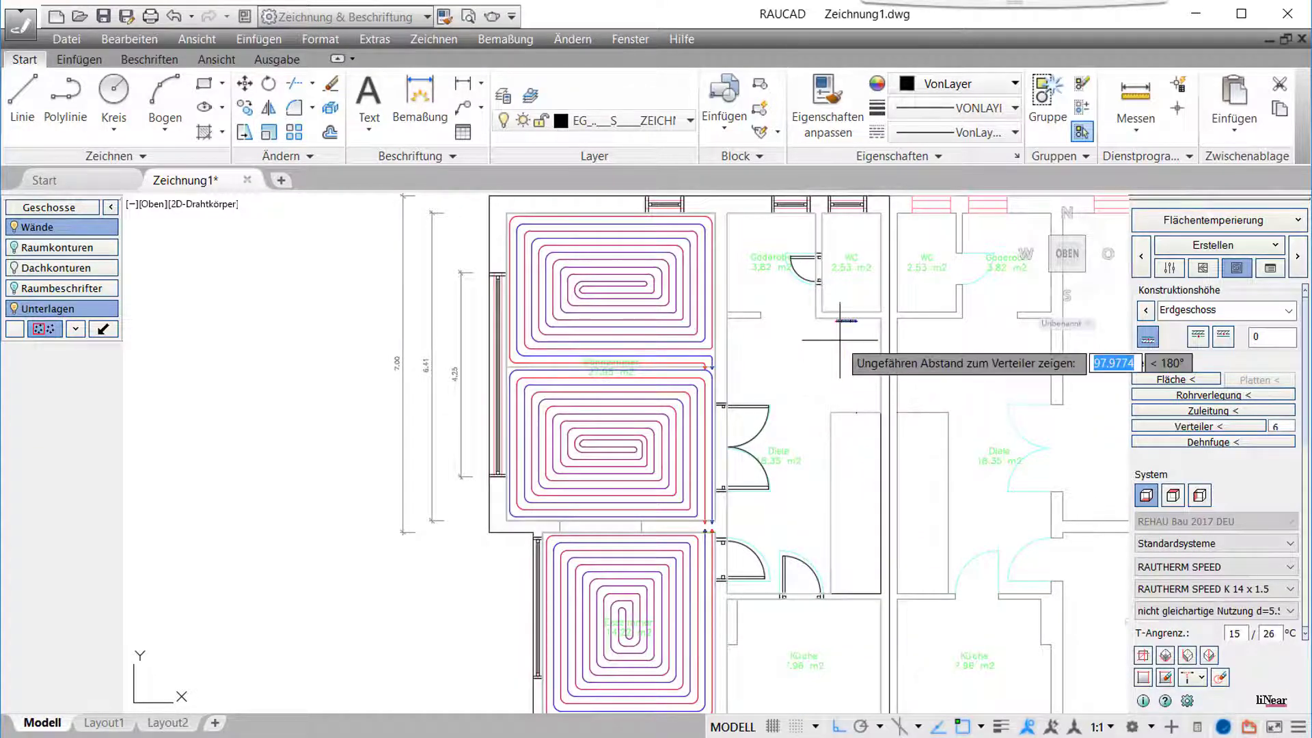
pyautogui.click(839, 340)
pyautogui.click(877, 356)
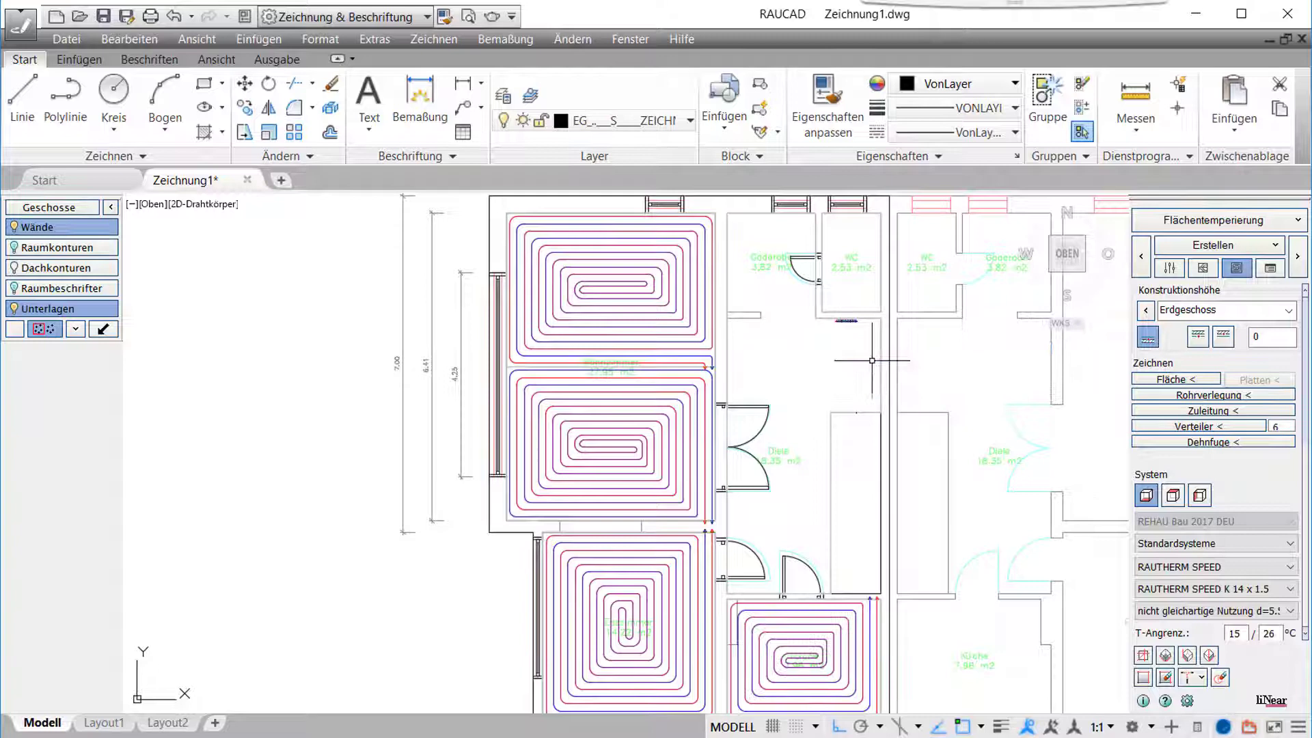
pyautogui.click(703, 463)
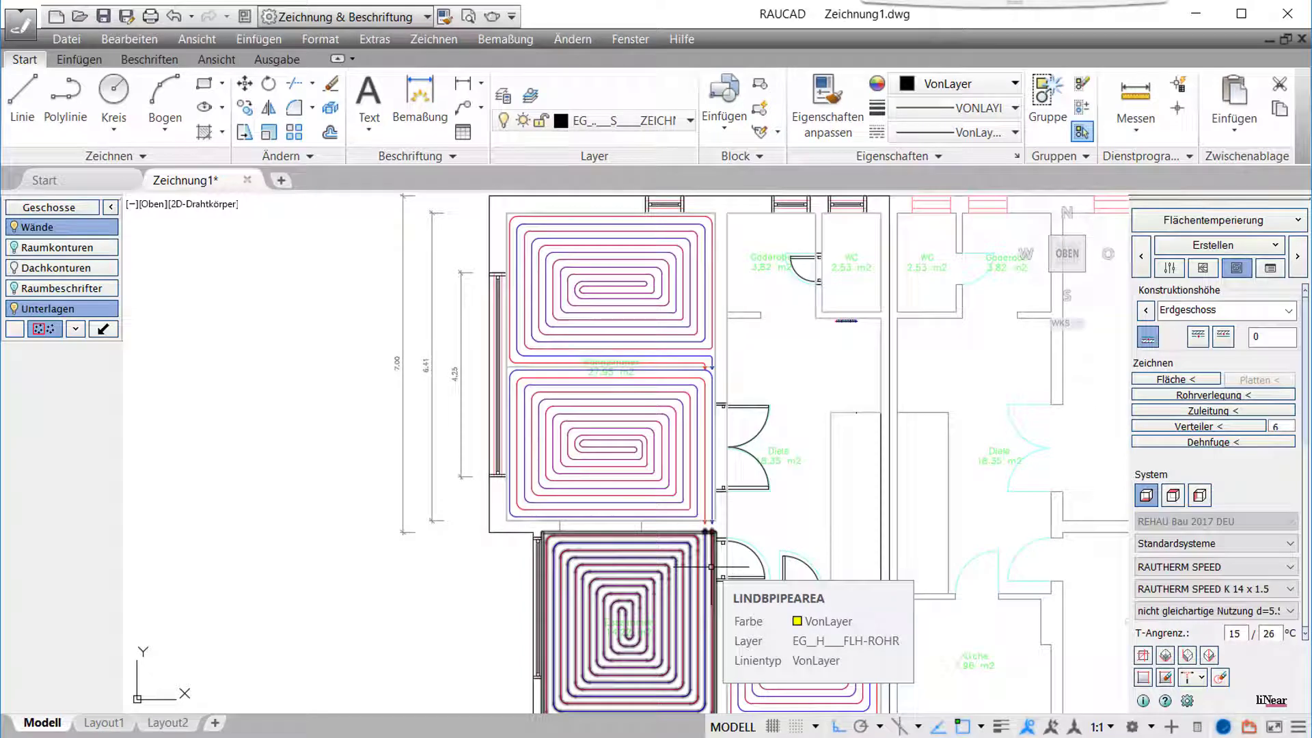
# Move the Esszimmer and Küche circuit connection points to their hallway-facing edges.
pyautogui.scroll(2, 711, 566)
pyautogui.scroll(2, 714, 564)
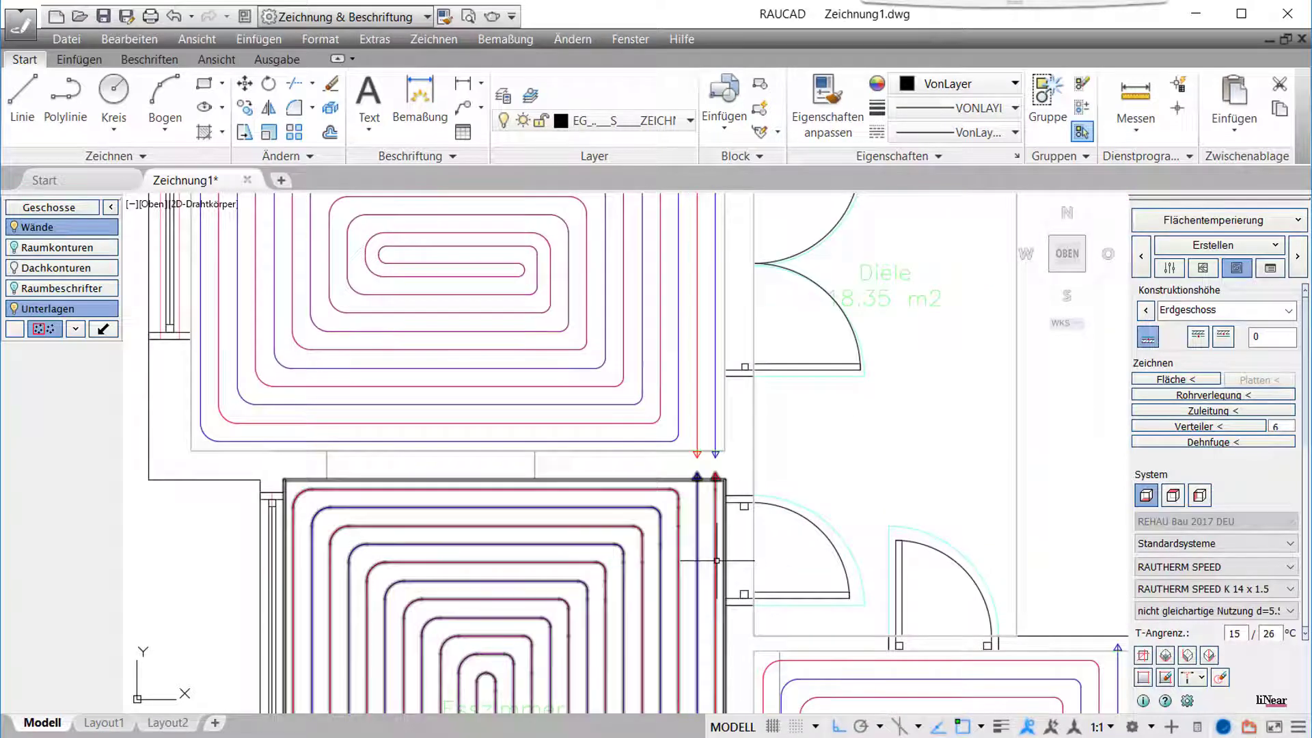
pyautogui.click(716, 560)
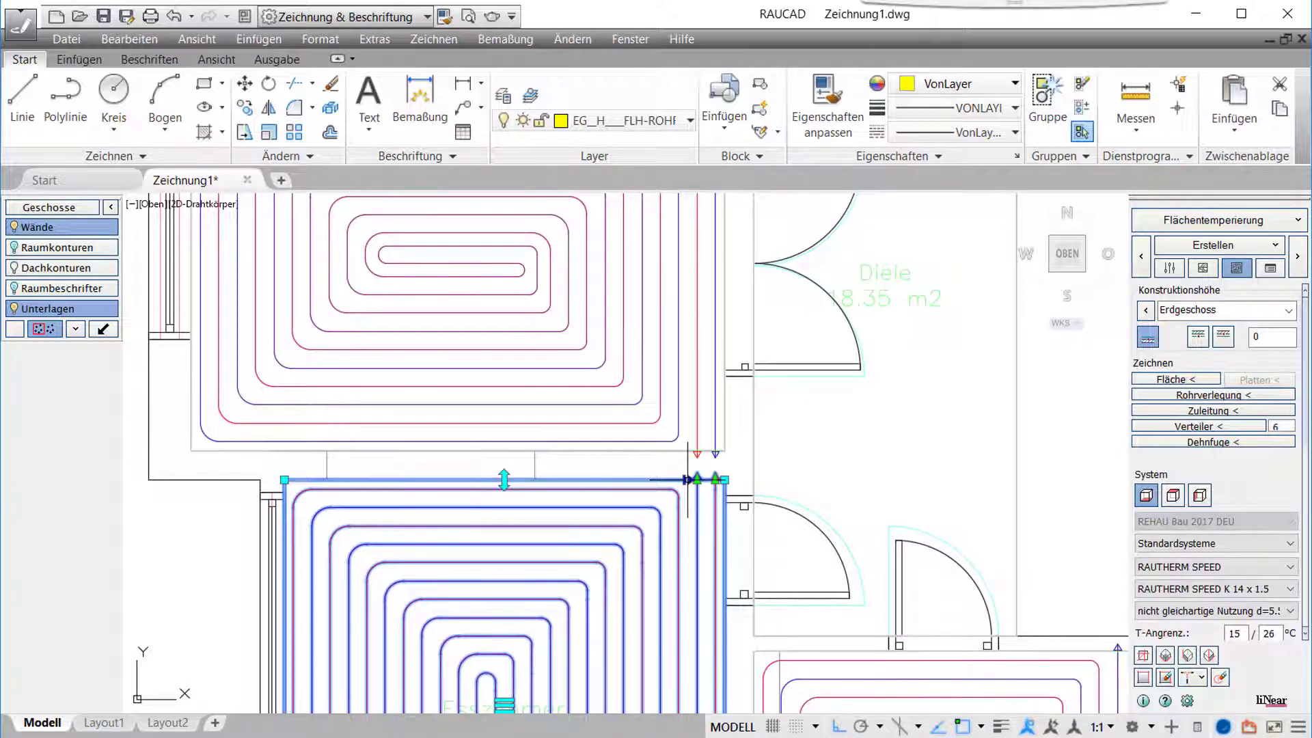
pyautogui.click(688, 480)
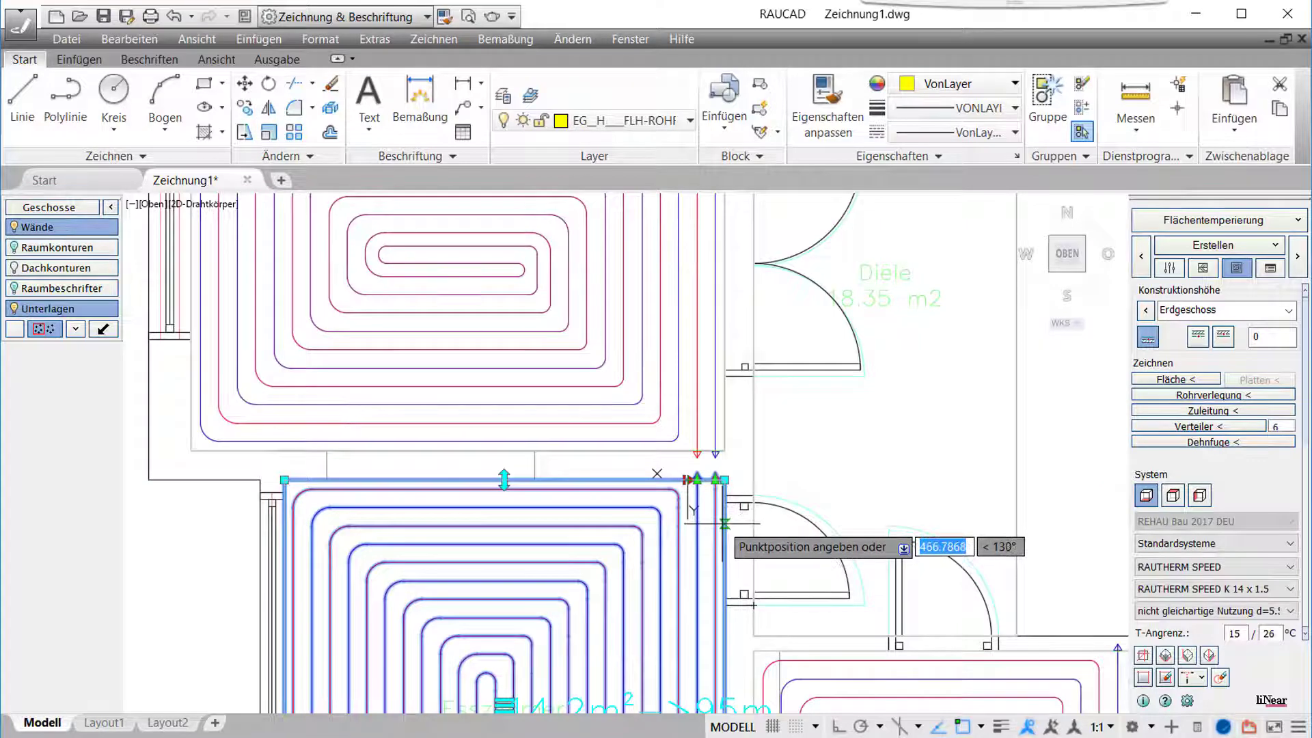
pyautogui.click(724, 548)
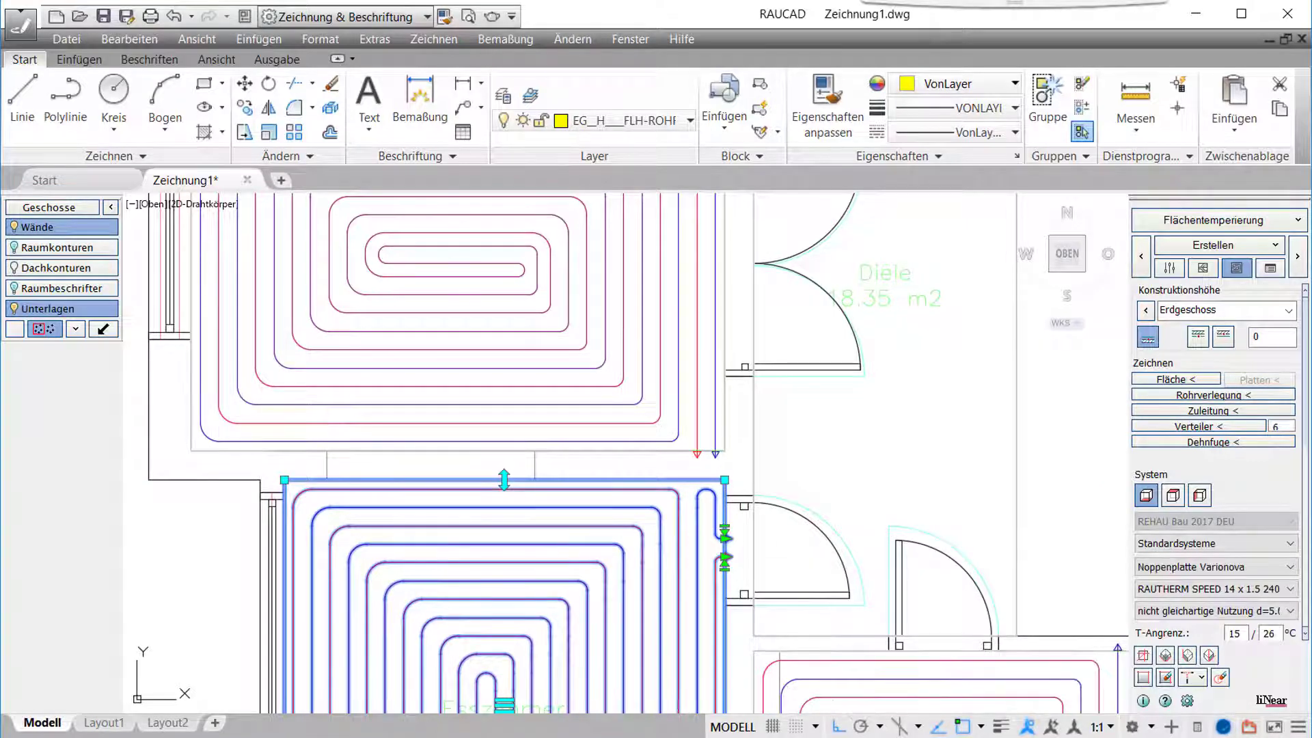
pyautogui.click(849, 653)
pyautogui.moveTo(853, 673); pyautogui.dragTo(765, 671, button='middle')
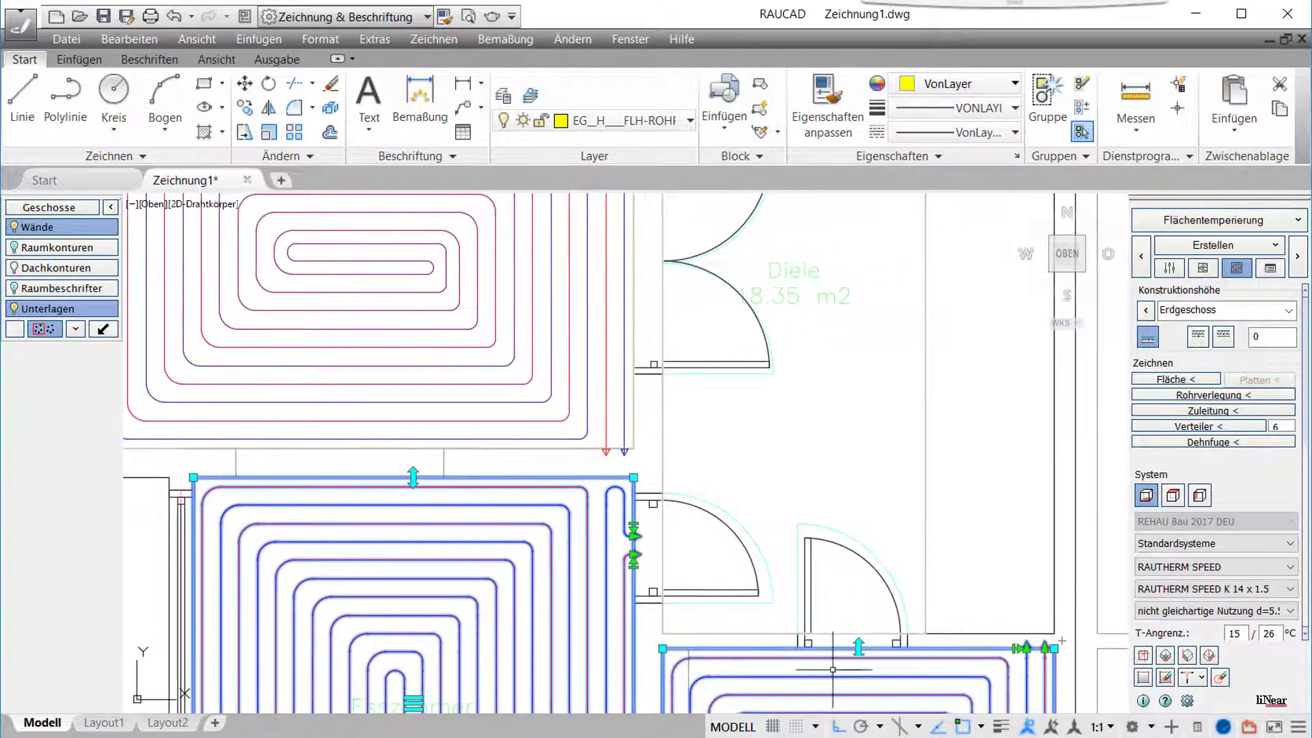
pyautogui.click(1017, 646)
pyautogui.click(850, 647)
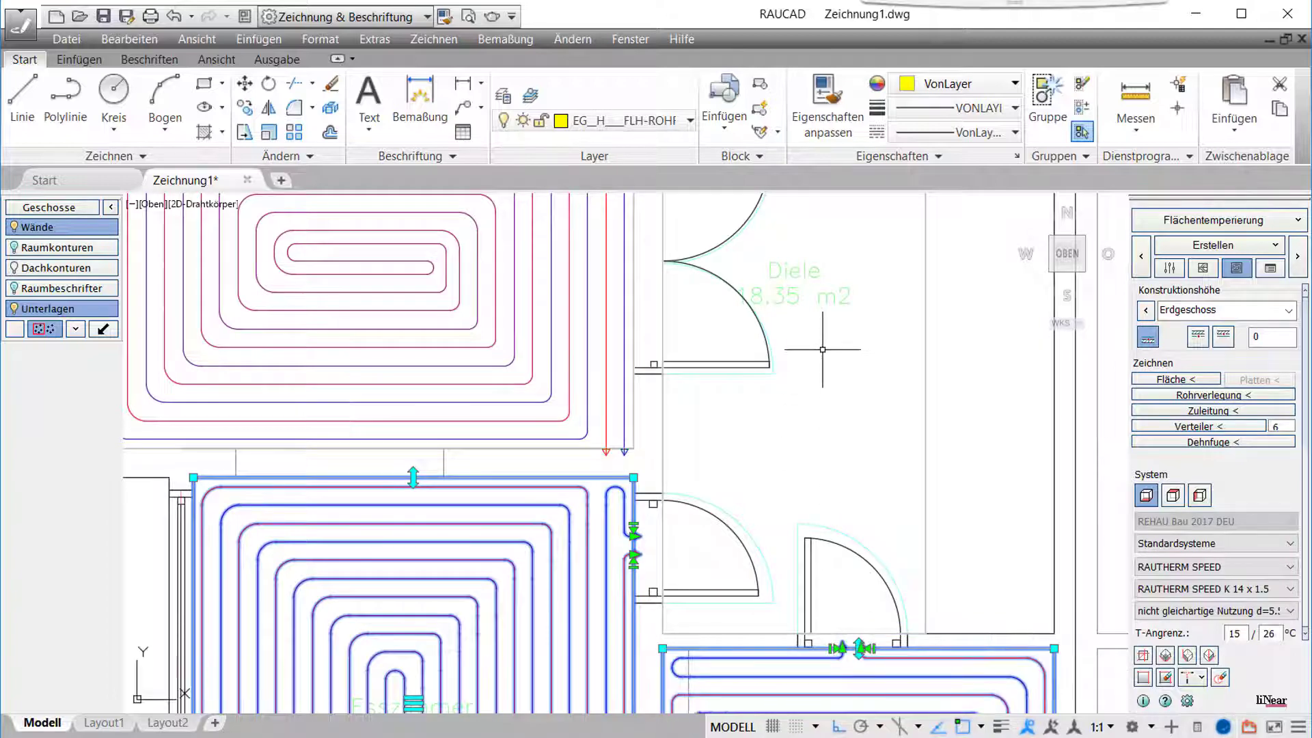
# Move the lower Wohnzimmer circuit's connection point to its right side.
pyautogui.moveTo(822, 349); pyautogui.dragTo(824, 571, button='middle')
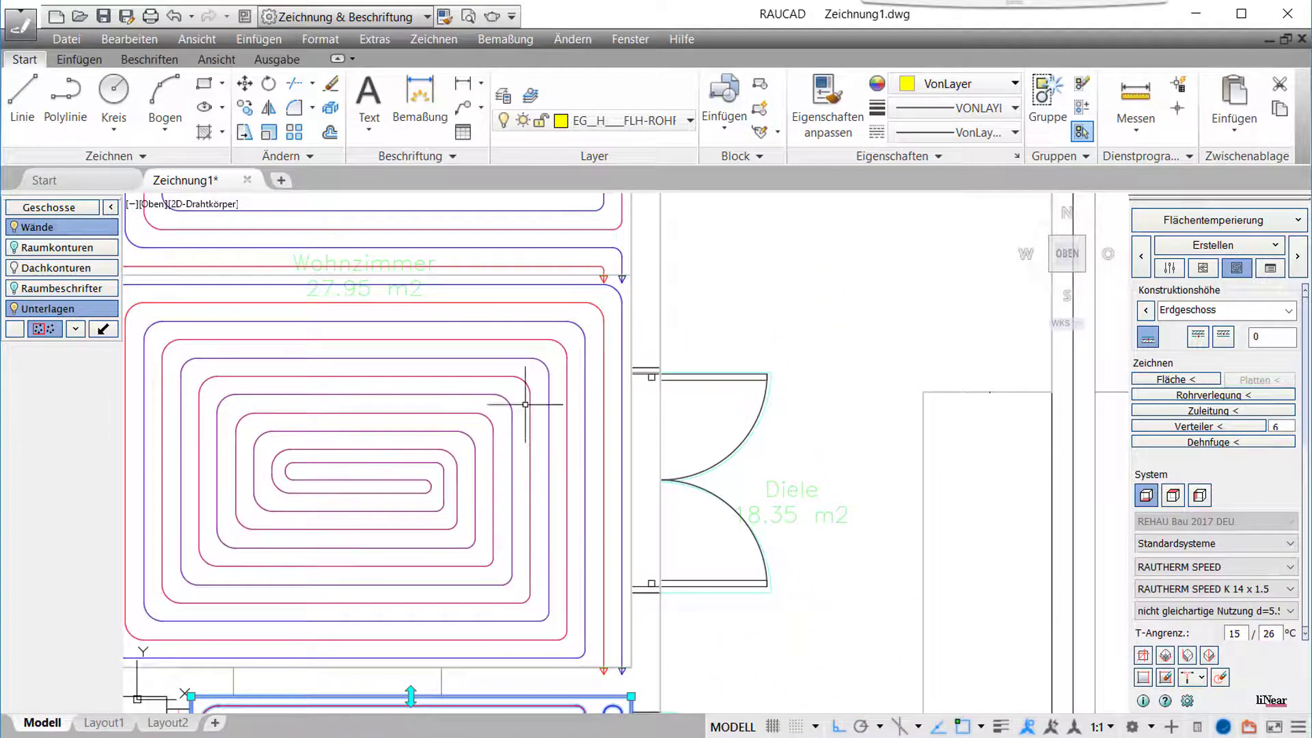
pyautogui.click(605, 632)
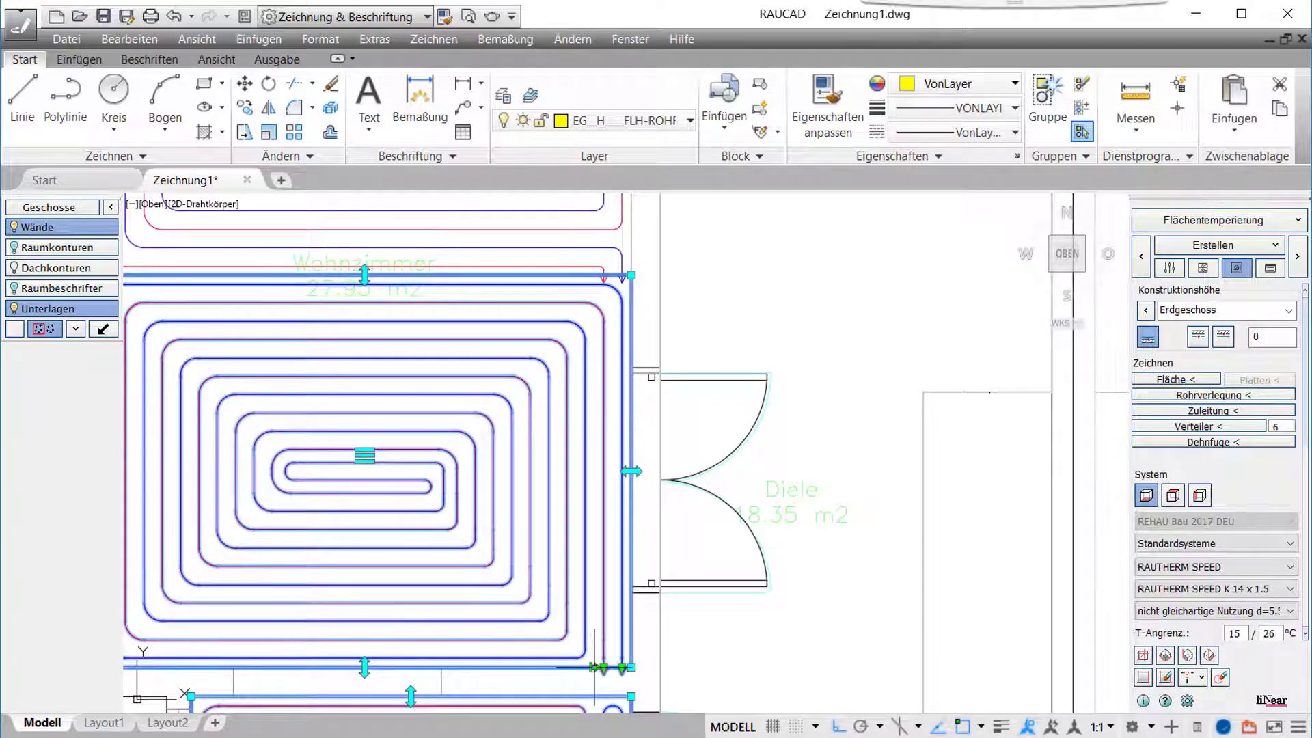
pyautogui.click(594, 668)
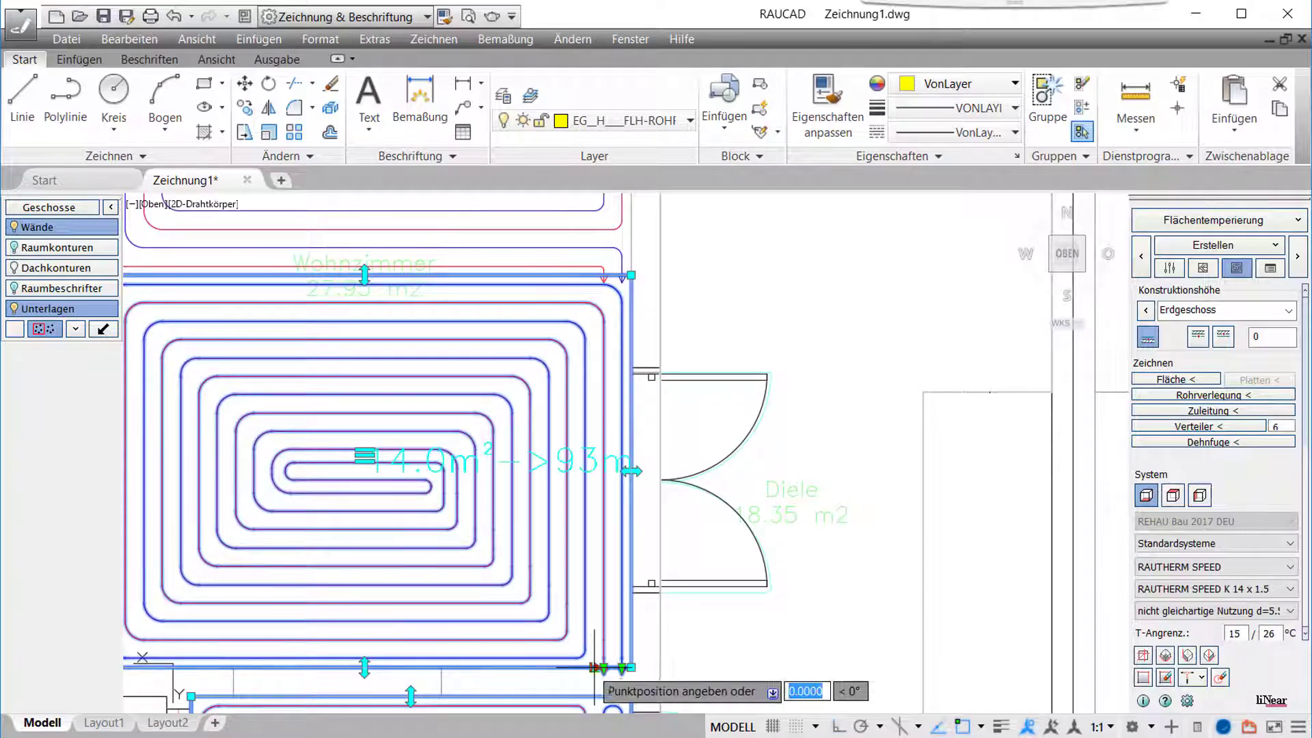
pyautogui.click(631, 562)
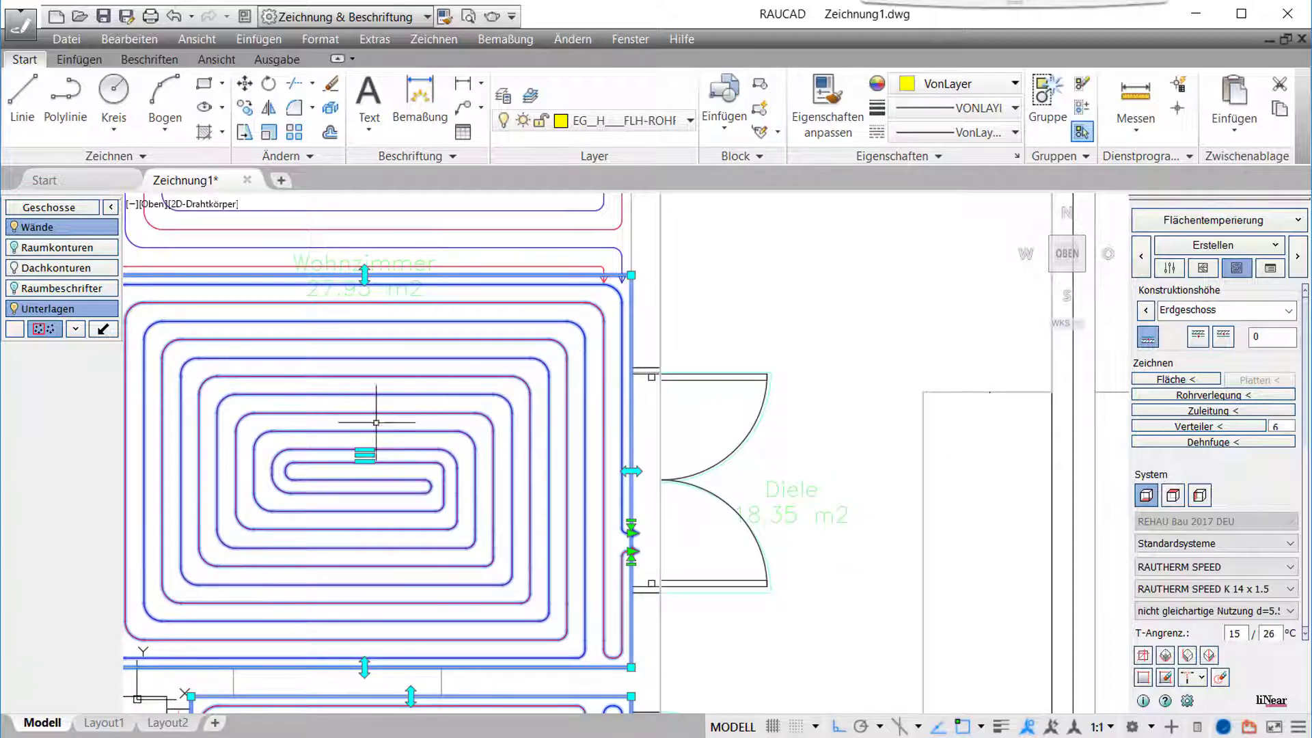
pyautogui.moveTo(375, 422); pyautogui.dragTo(557, 453, button='middle')
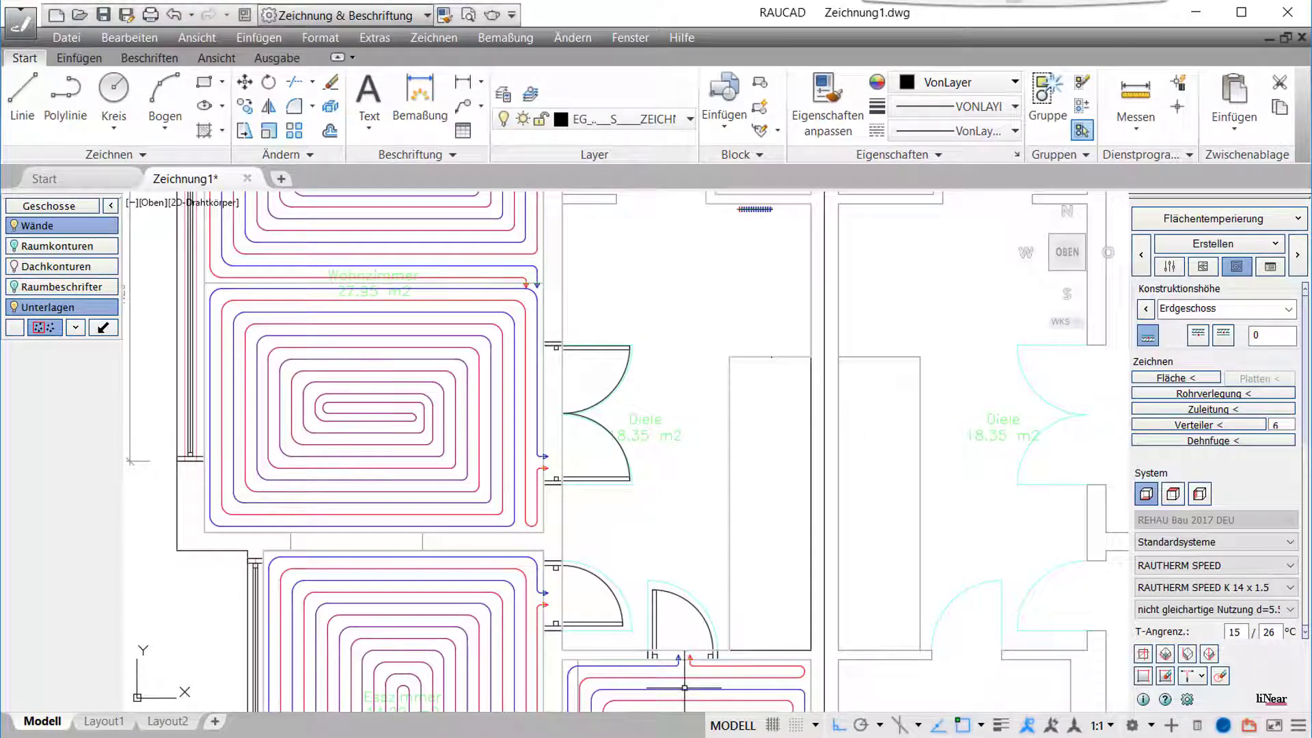
# Start a combined supply line from the circuit below the Diele with a corner point in the hallway.
pyautogui.click(687, 681)
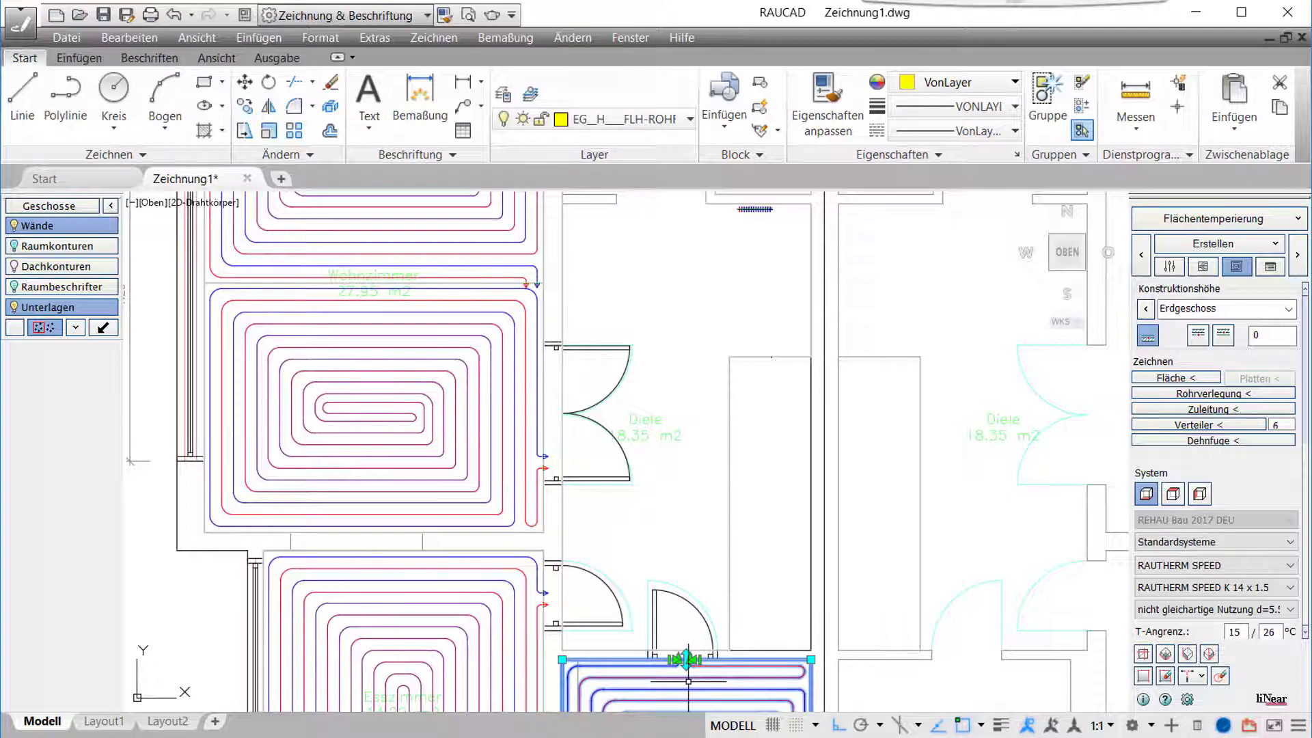
pyautogui.scroll(2, 688, 676)
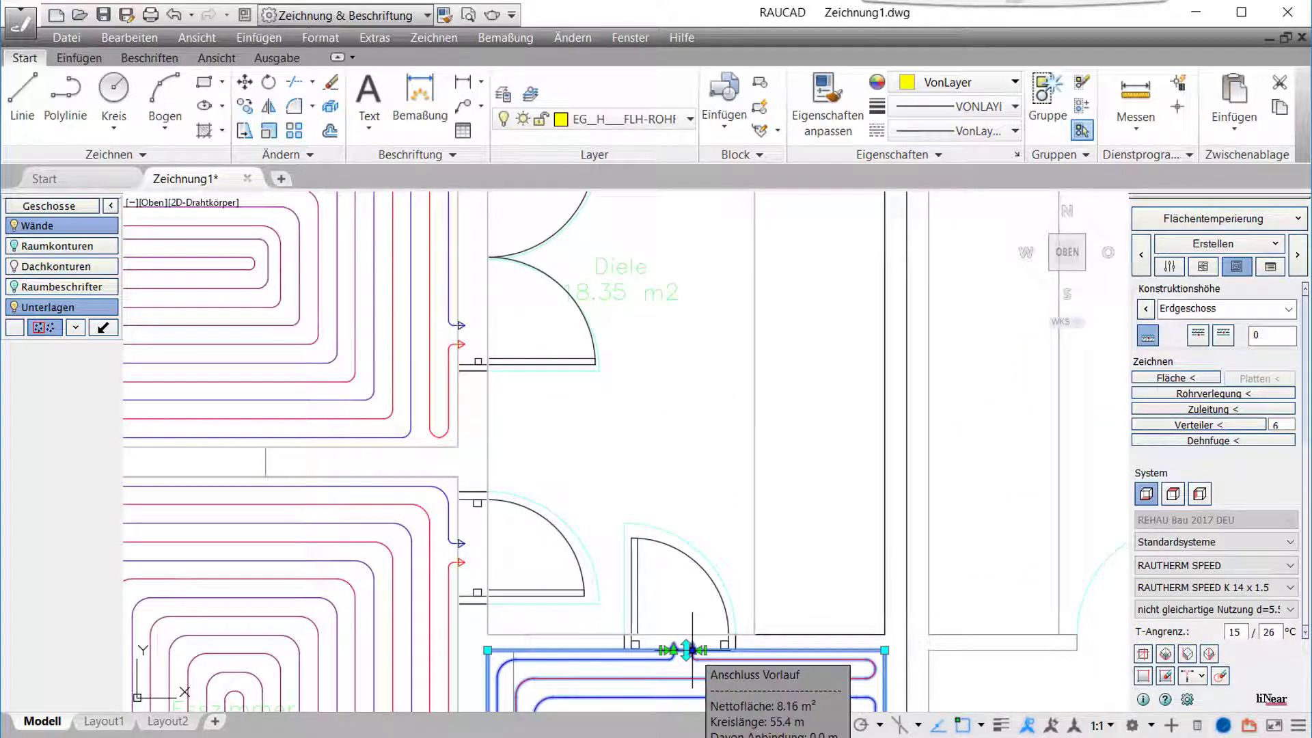
pyautogui.moveTo(687, 658)
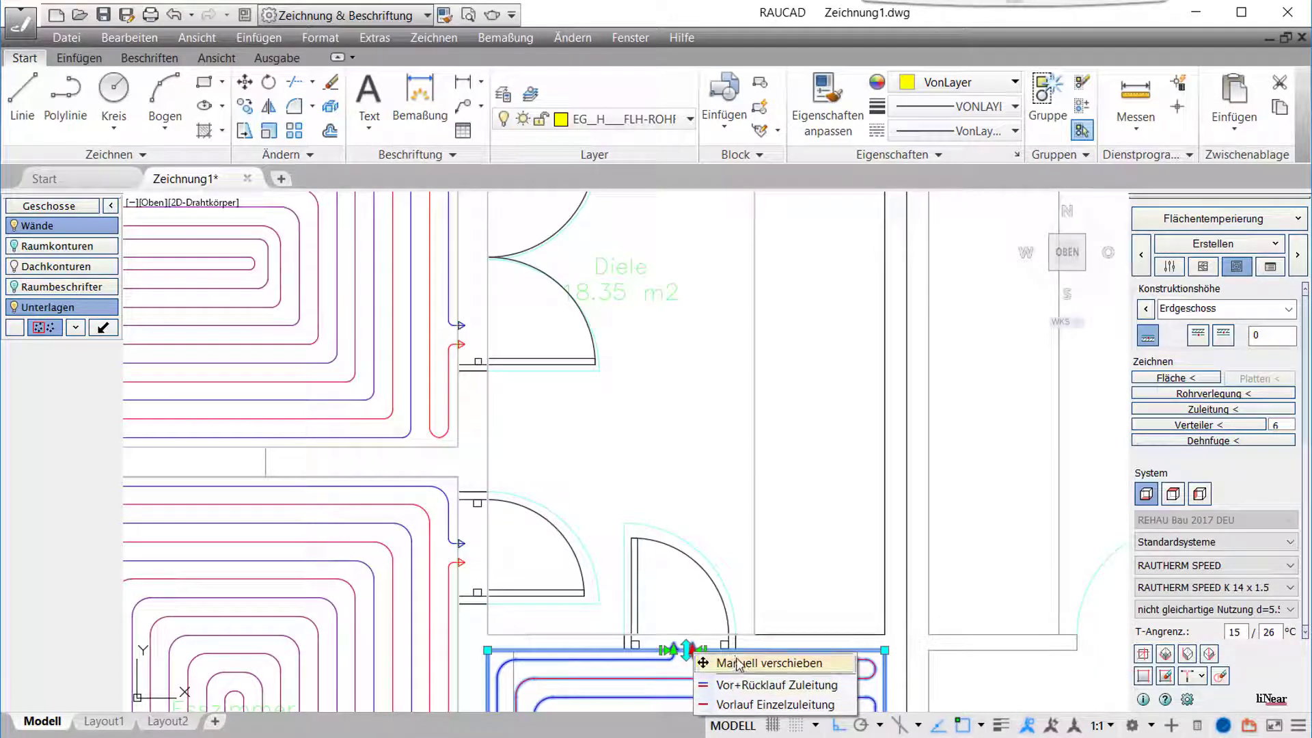
pyautogui.click(758, 685)
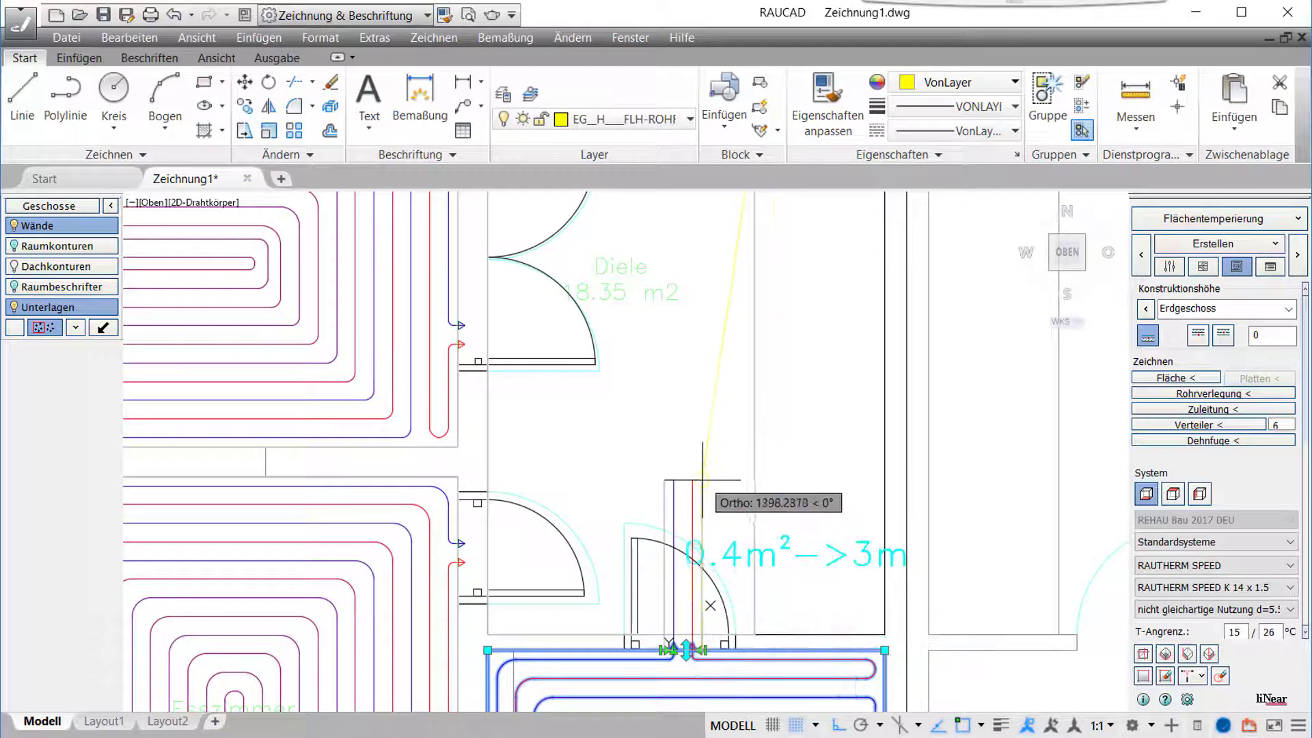
pyautogui.scroll(-2, 702, 476)
pyautogui.moveTo(702, 476); pyautogui.dragTo(696, 556, button='middle')
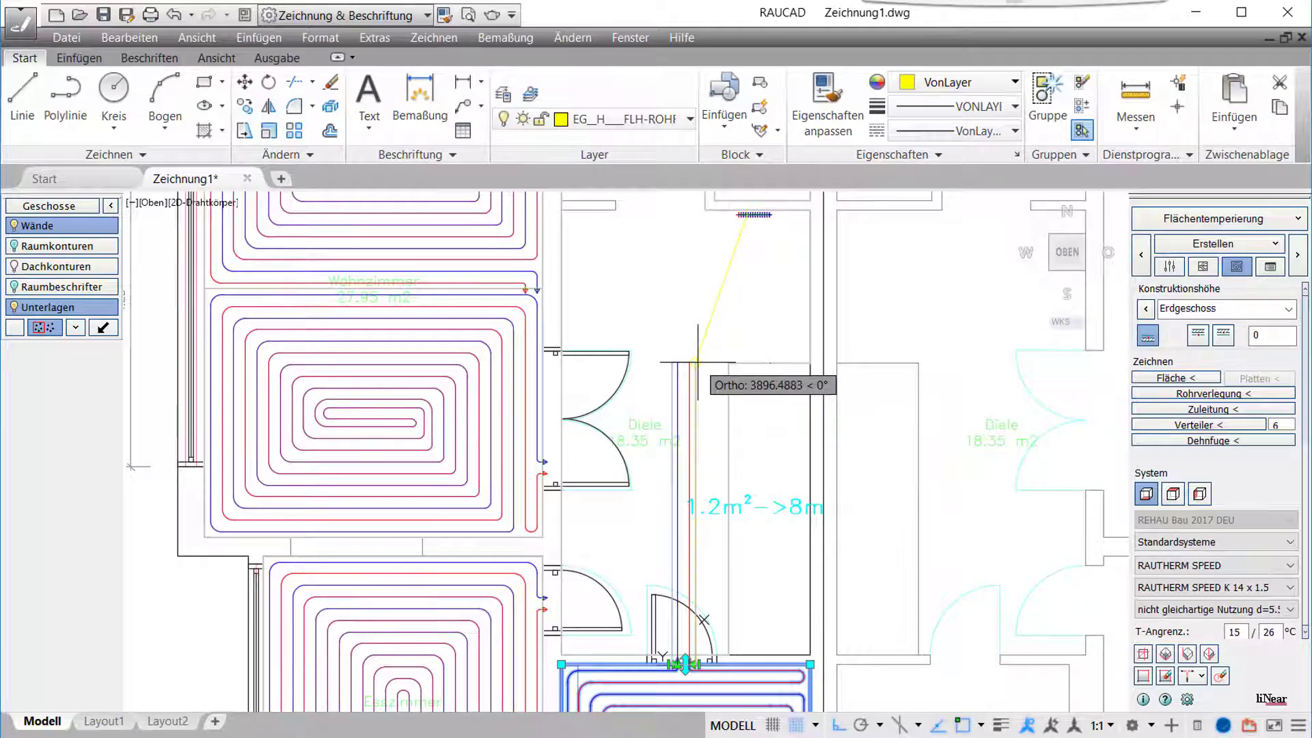
pyautogui.click(697, 362)
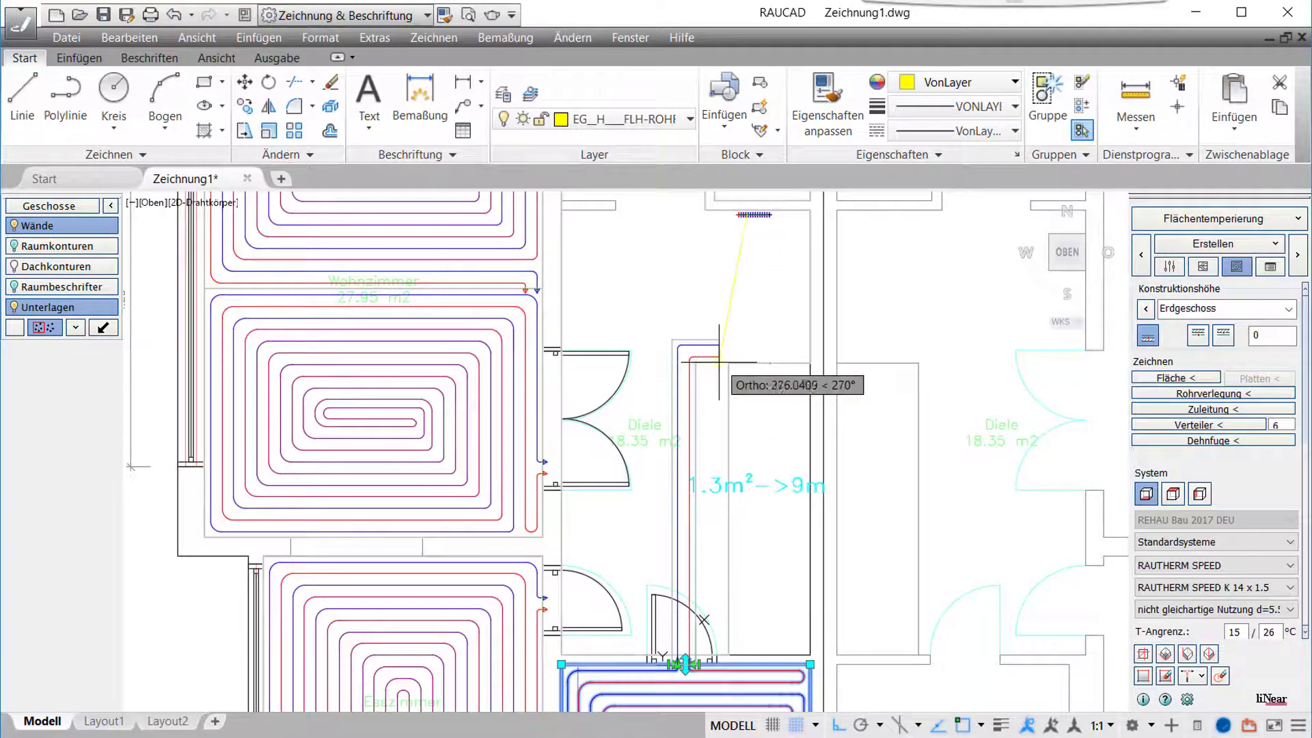
# Assign distributor outlet 6.1+6.2 and connect the supply line automatically.
pyautogui.rightClick(718, 362)
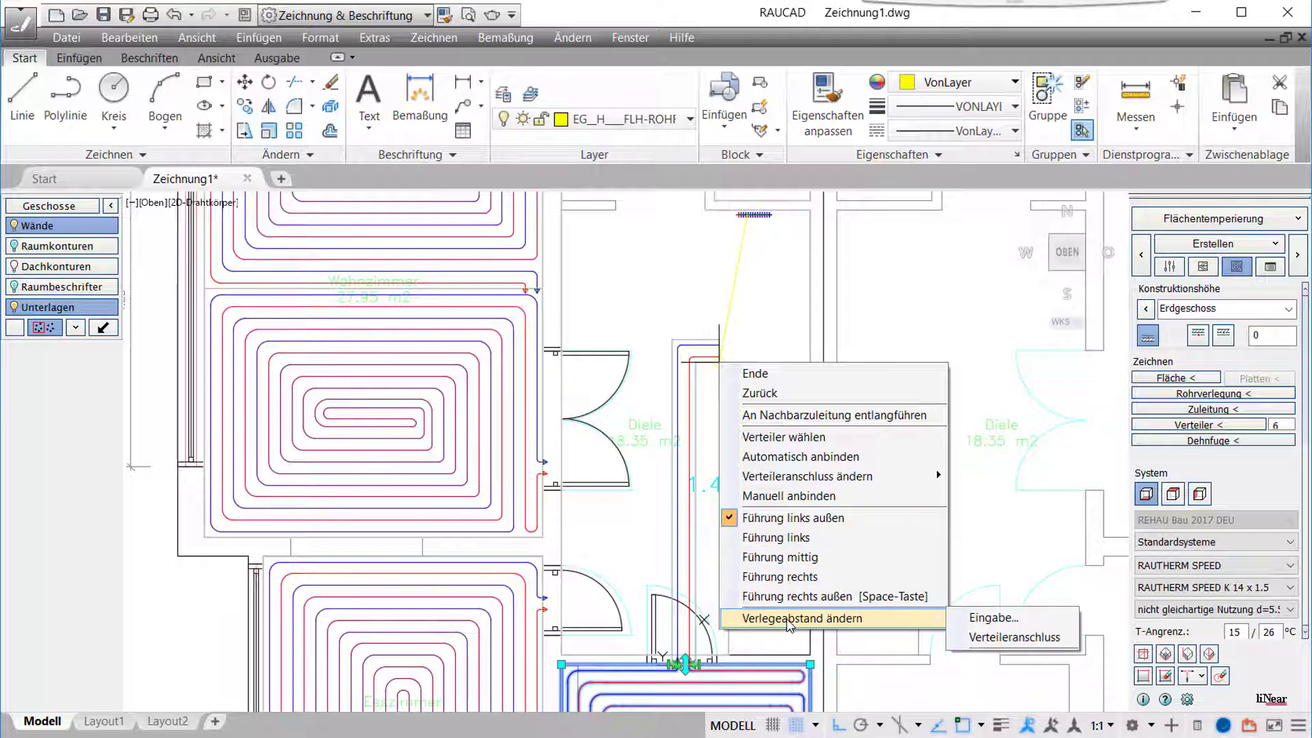
pyautogui.moveTo(806, 476)
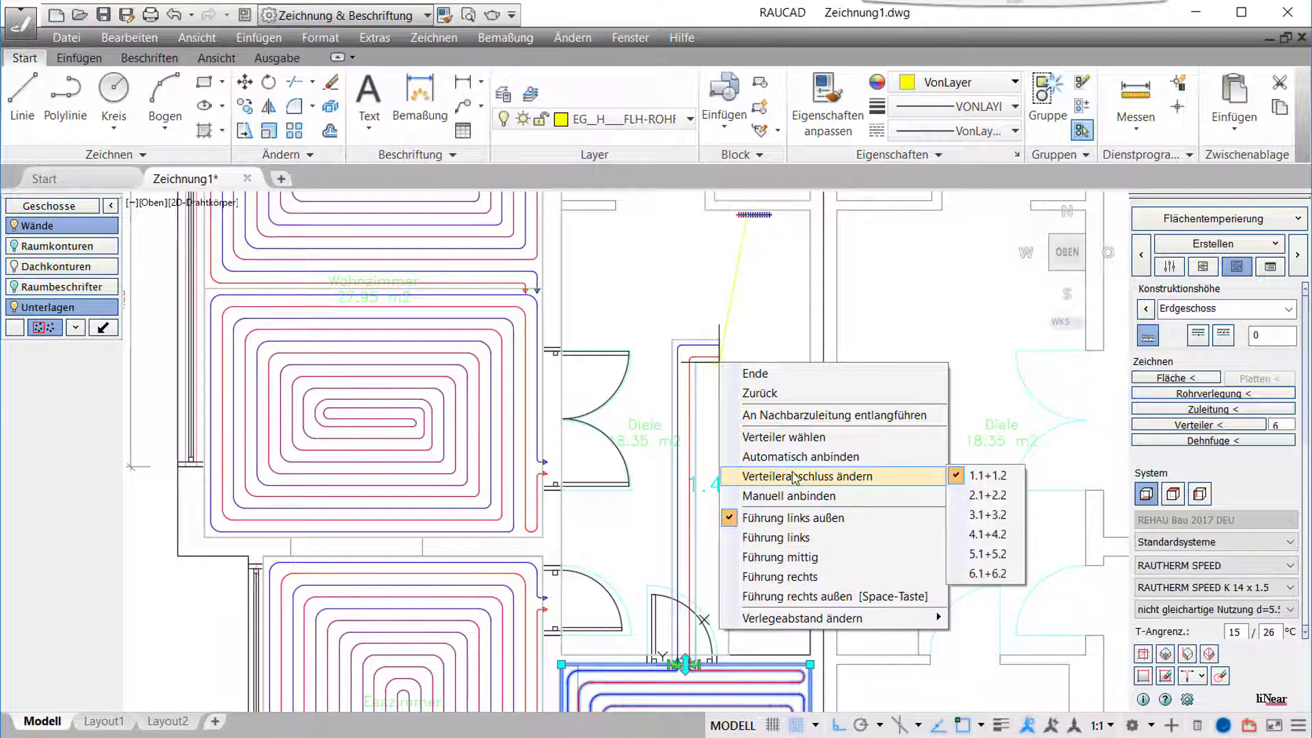
pyautogui.click(987, 574)
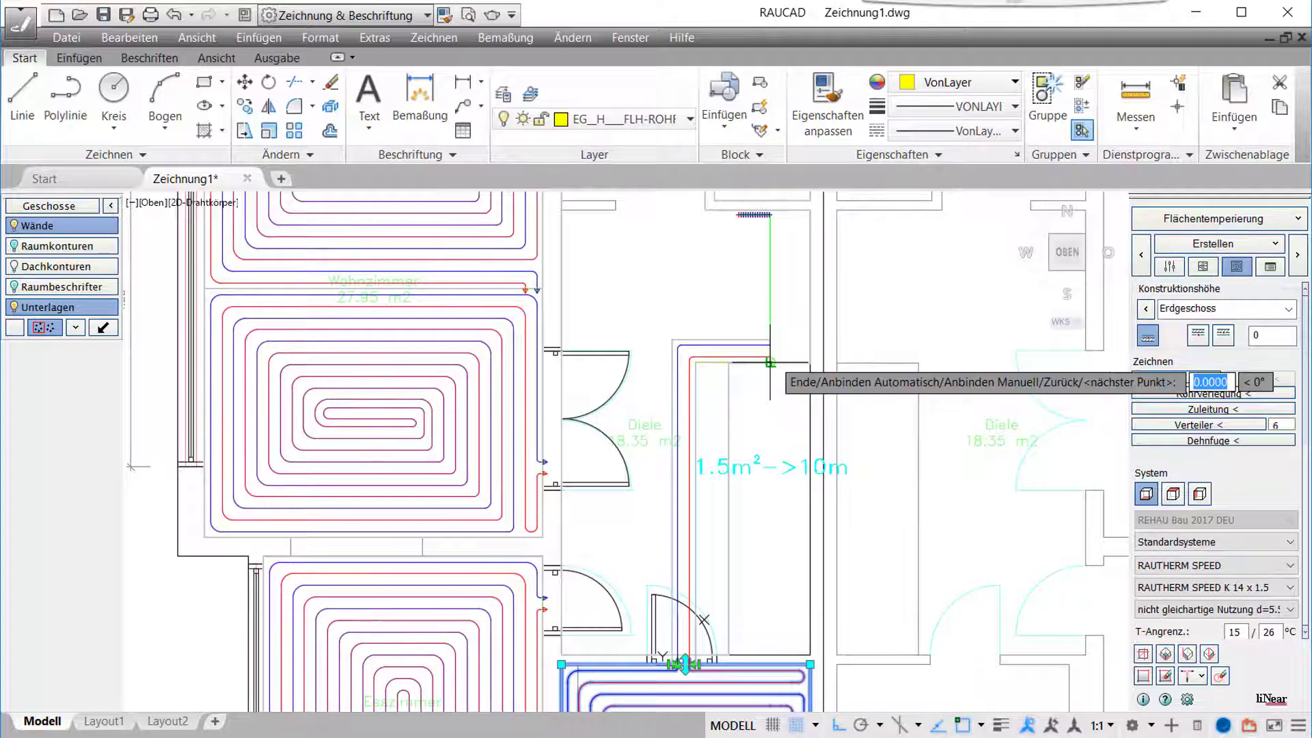
pyautogui.rightClick(770, 311)
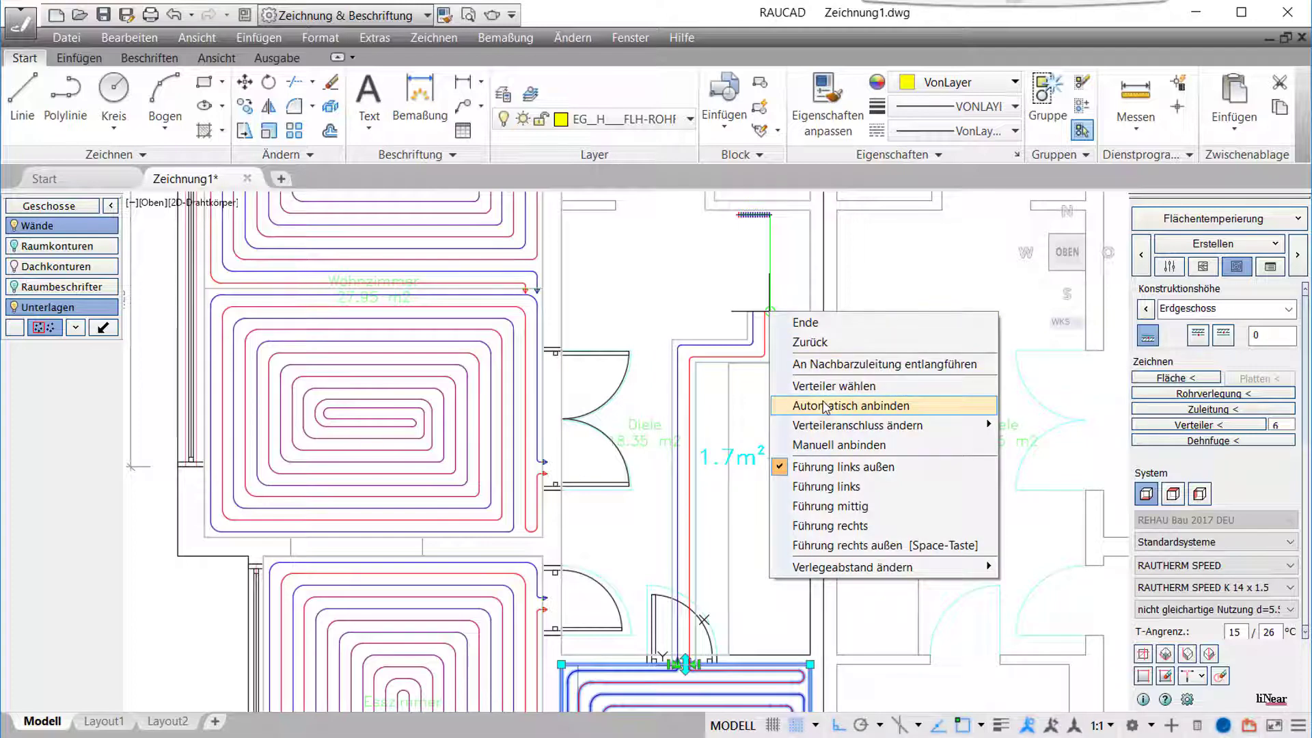
pyautogui.click(824, 405)
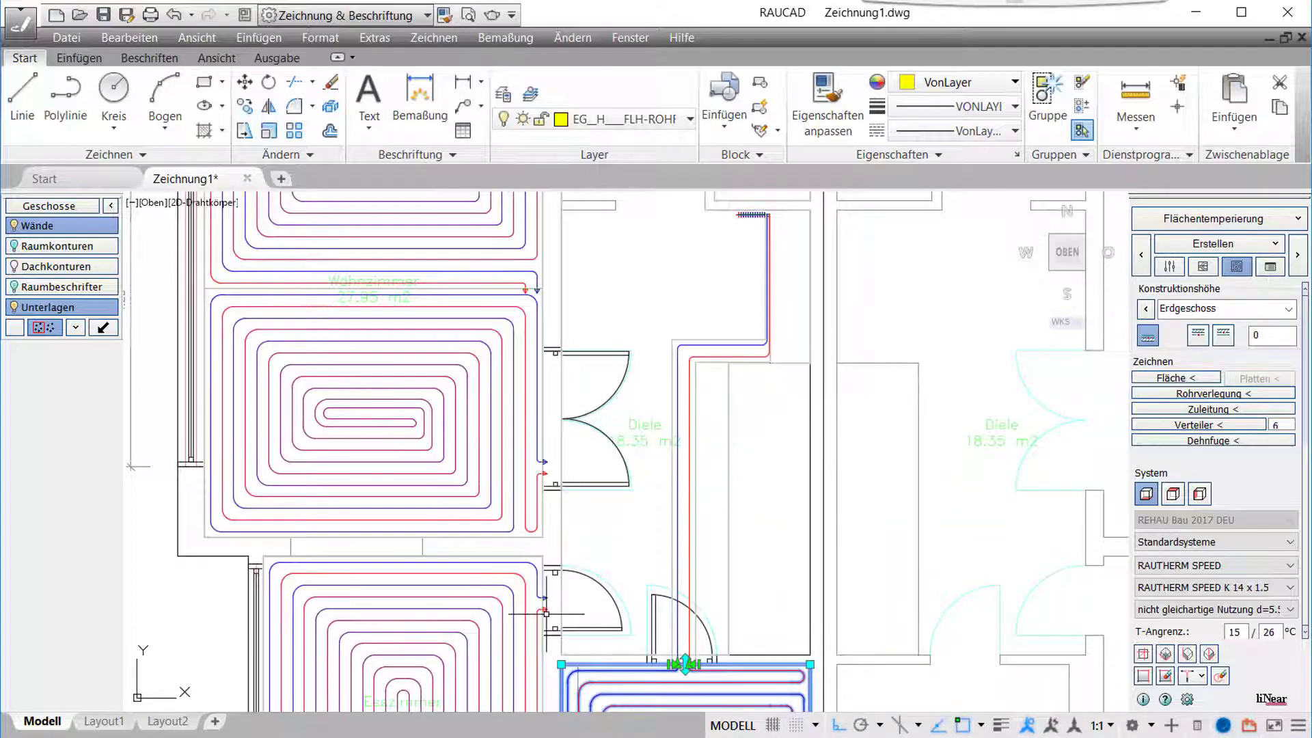
# Start an Esszimmer supply and return feed, routed along the neighbouring feed line (An Nachbarzuleitung entlangführen).
pyautogui.moveTo(545, 613); pyautogui.dragTo(574, 598, button='middle')
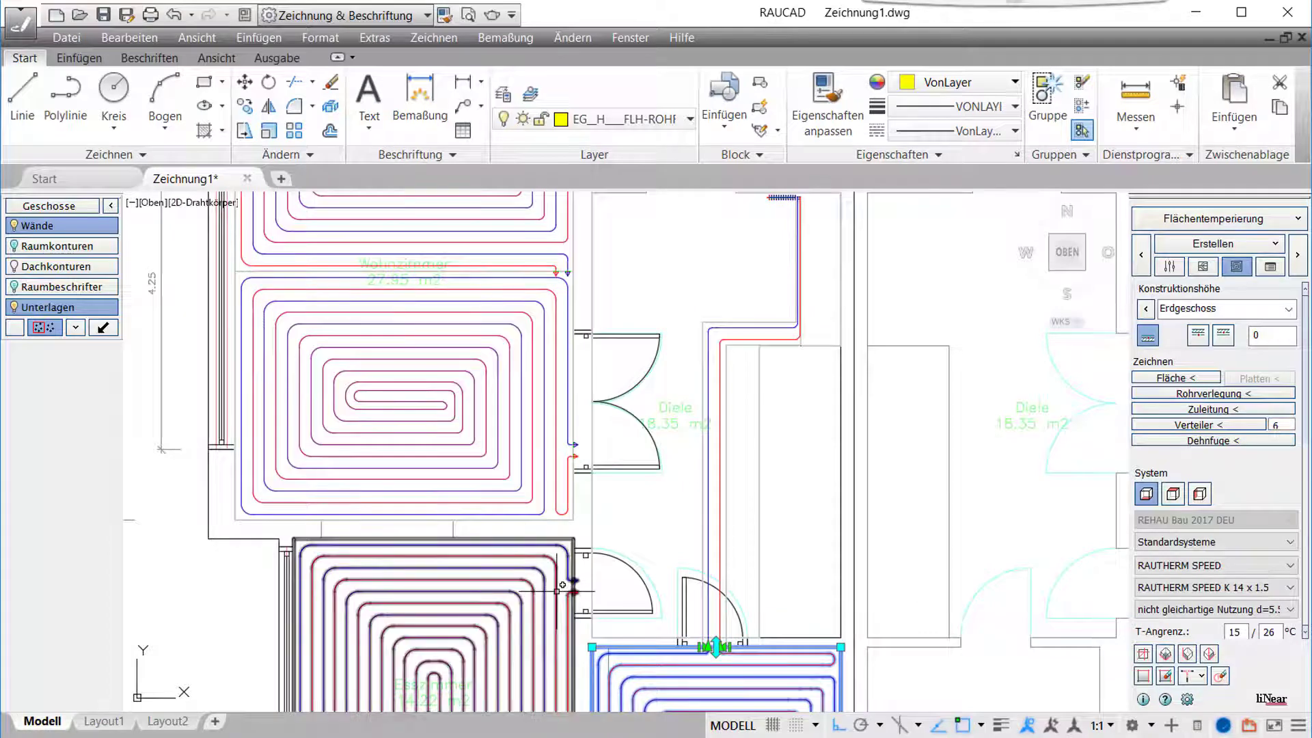
pyautogui.press('Escape')
pyautogui.click(572, 592)
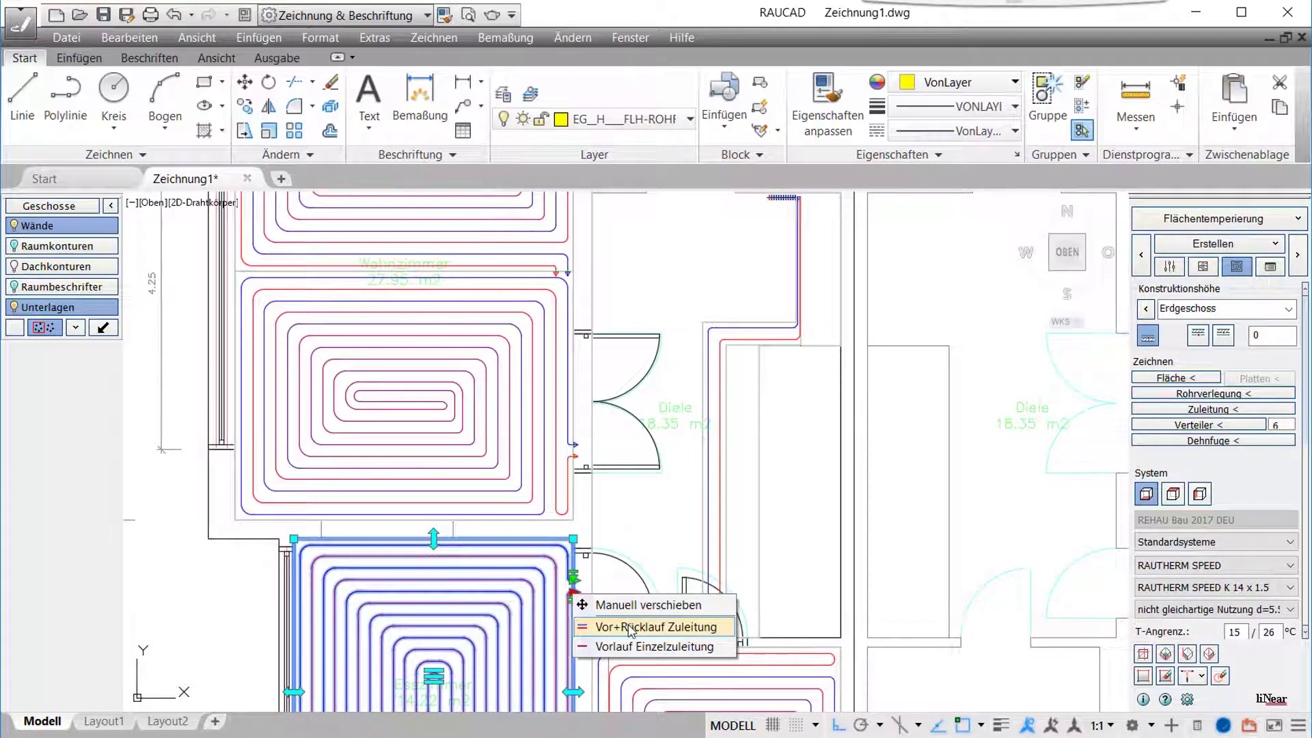
pyautogui.click(615, 621)
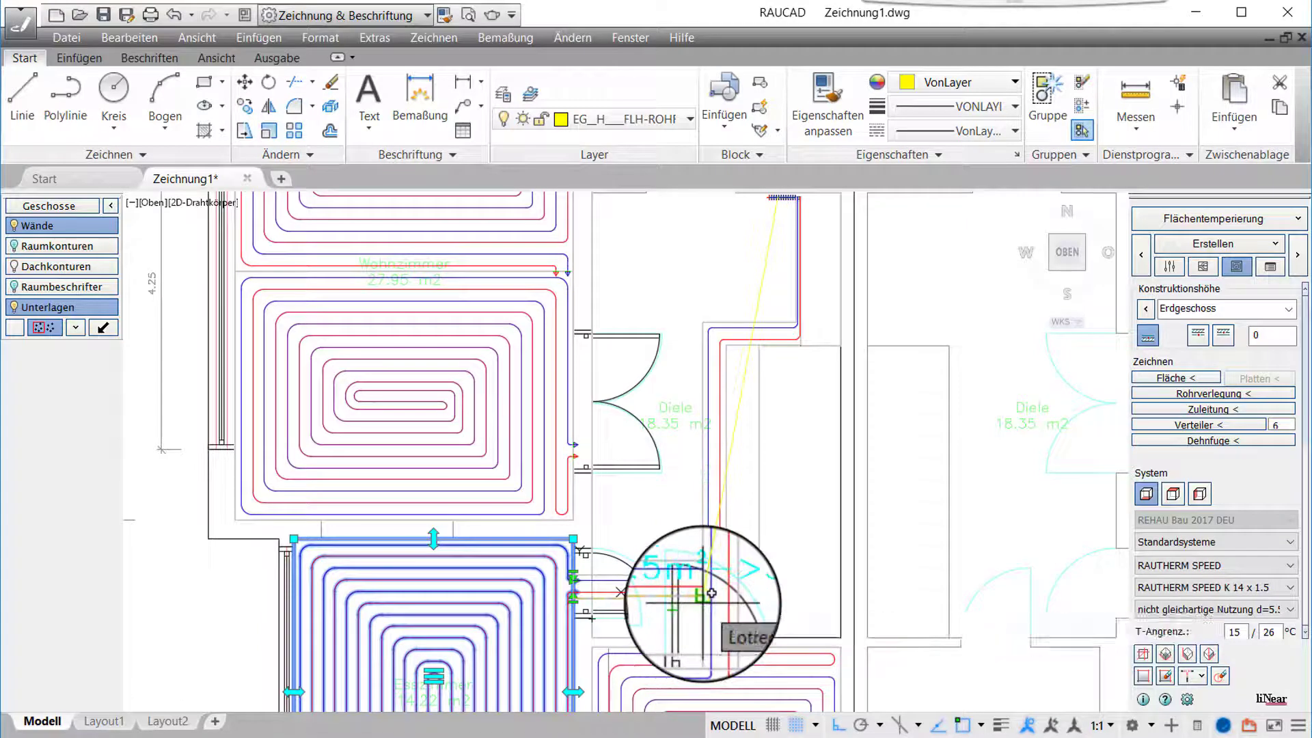
pyautogui.scroll(2, 711, 593)
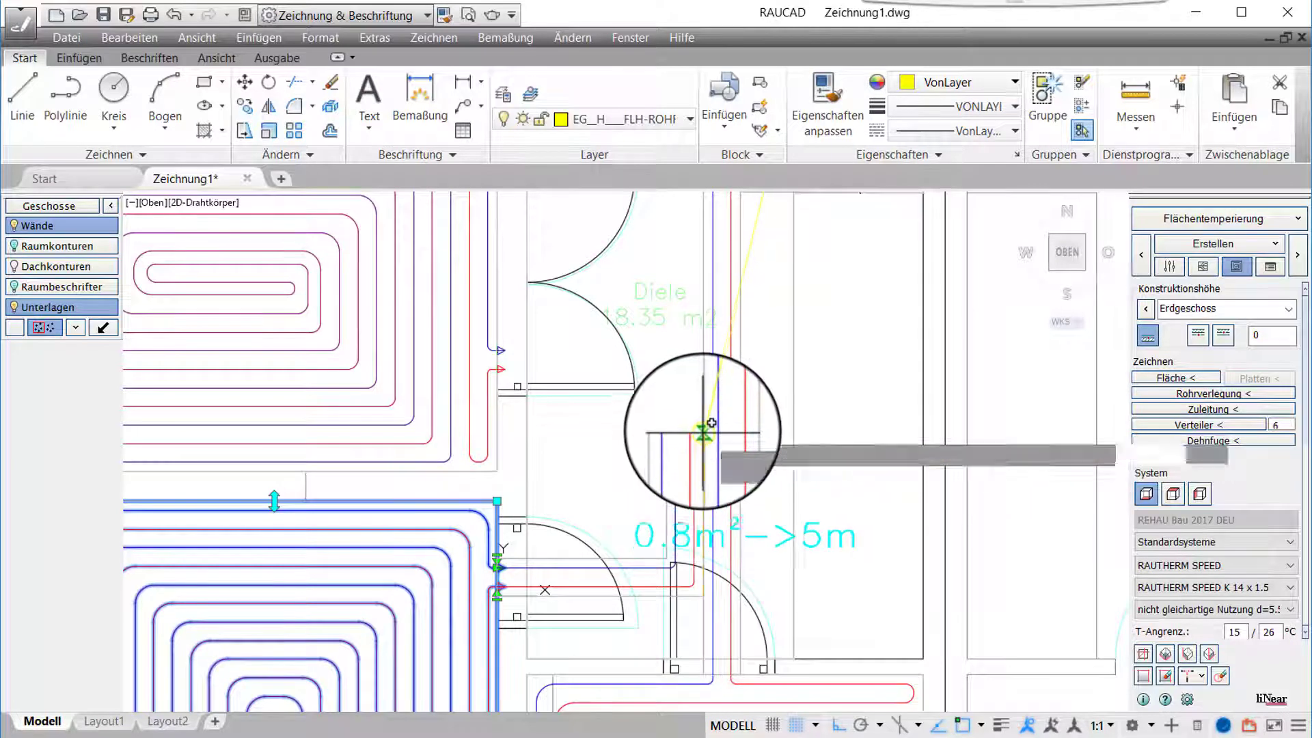
pyautogui.rightClick(709, 421)
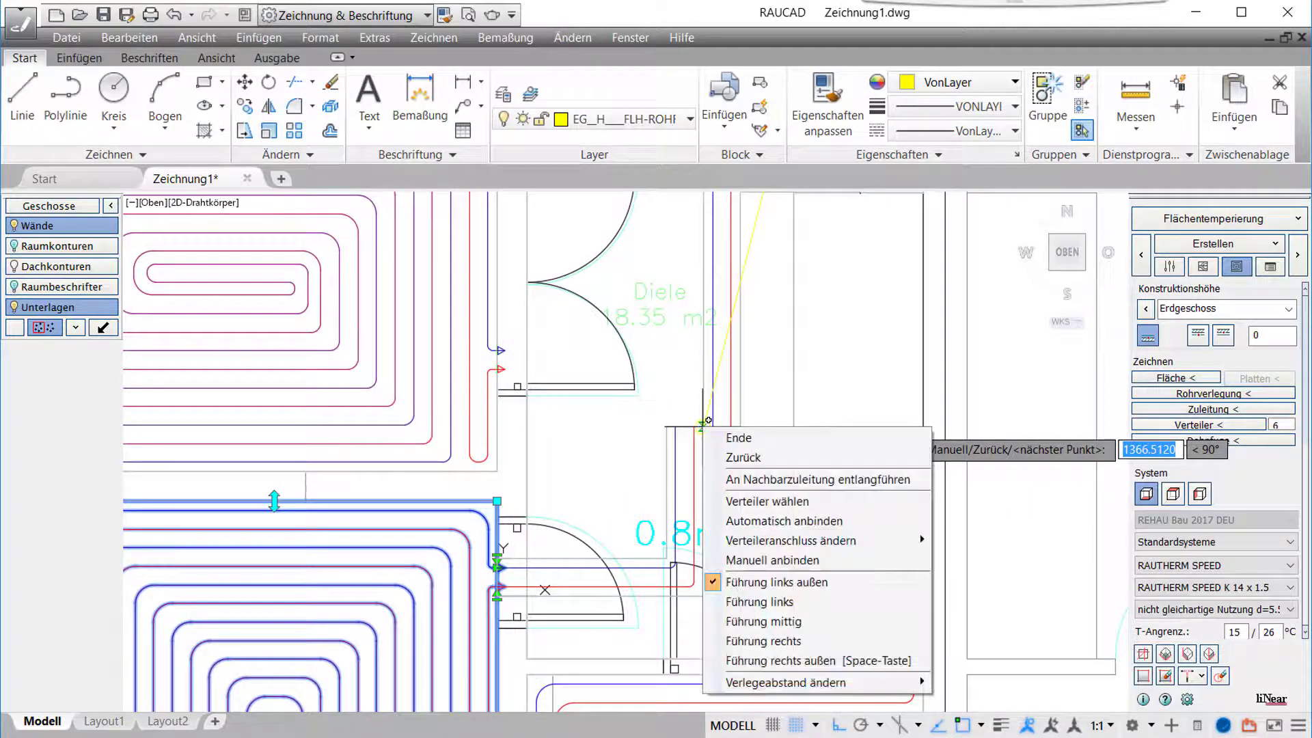
pyautogui.click(759, 480)
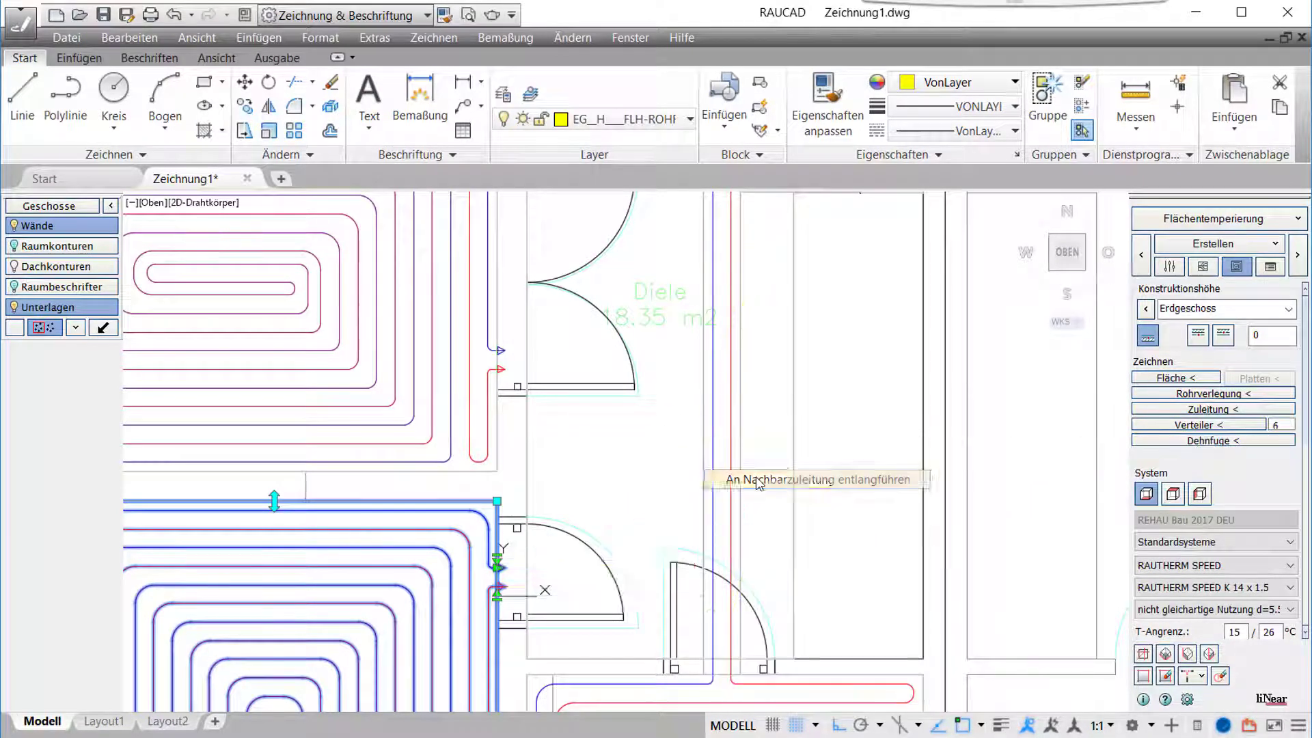
# Shift the shared feed run's vertical leg to the right.
pyautogui.scroll(-2, 728, 478)
pyautogui.moveTo(730, 463); pyautogui.dragTo(727, 541, button='middle')
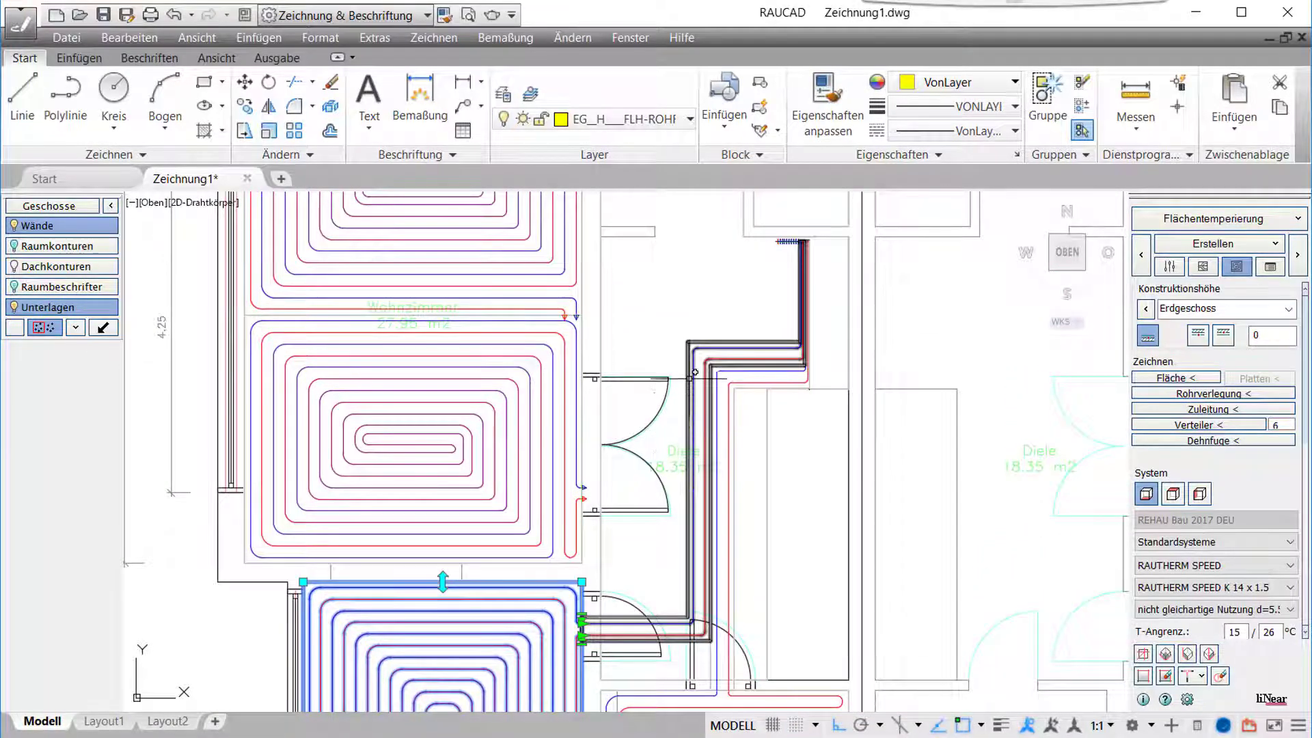
pyautogui.moveTo(688, 347); pyautogui.dragTo(776, 379)
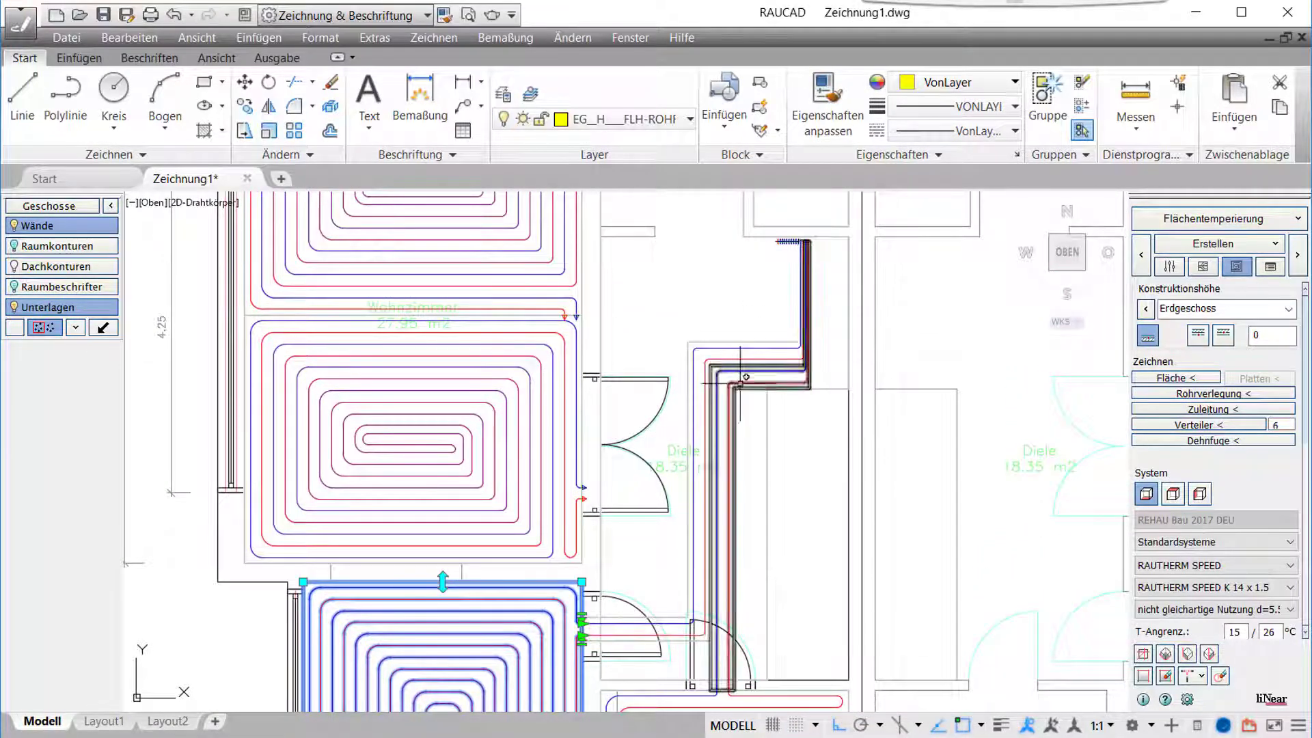
pyautogui.click(775, 379)
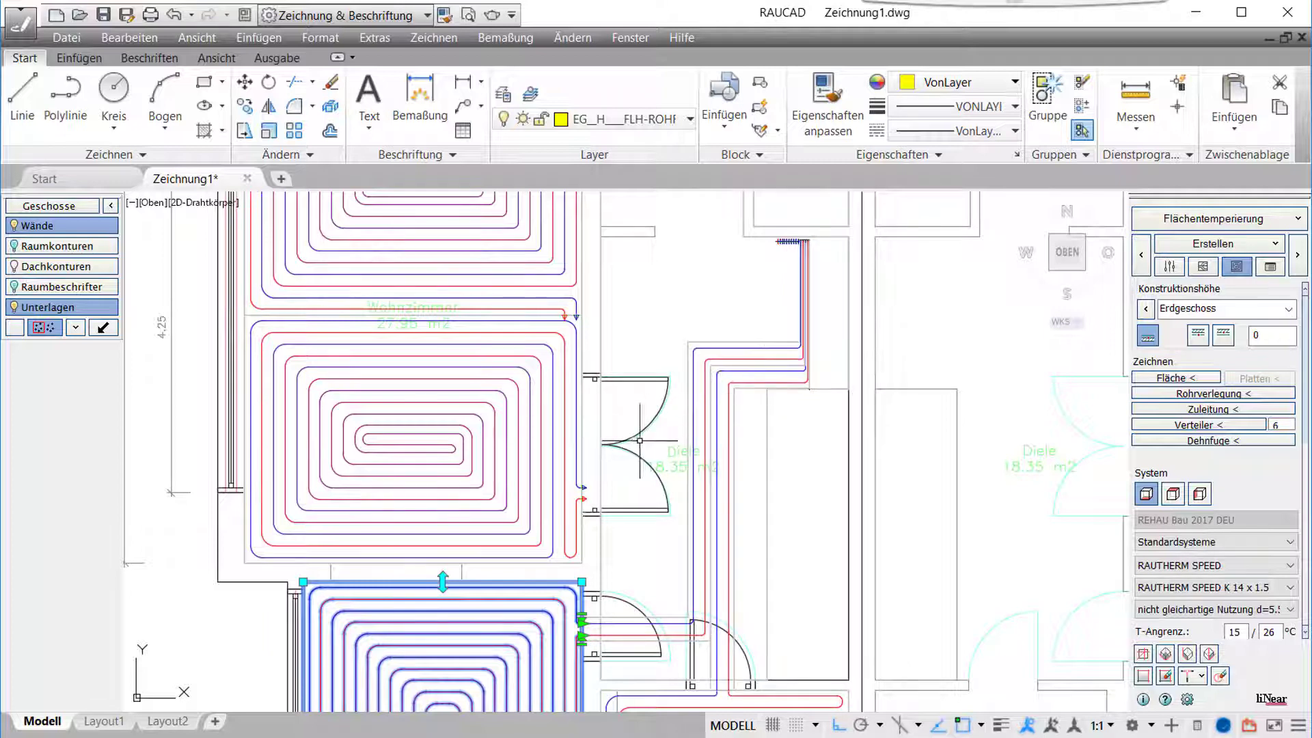
# Route the Wohnzimmer circuit's feed line along the neighbouring feeds to the distributor.
pyautogui.click(581, 487)
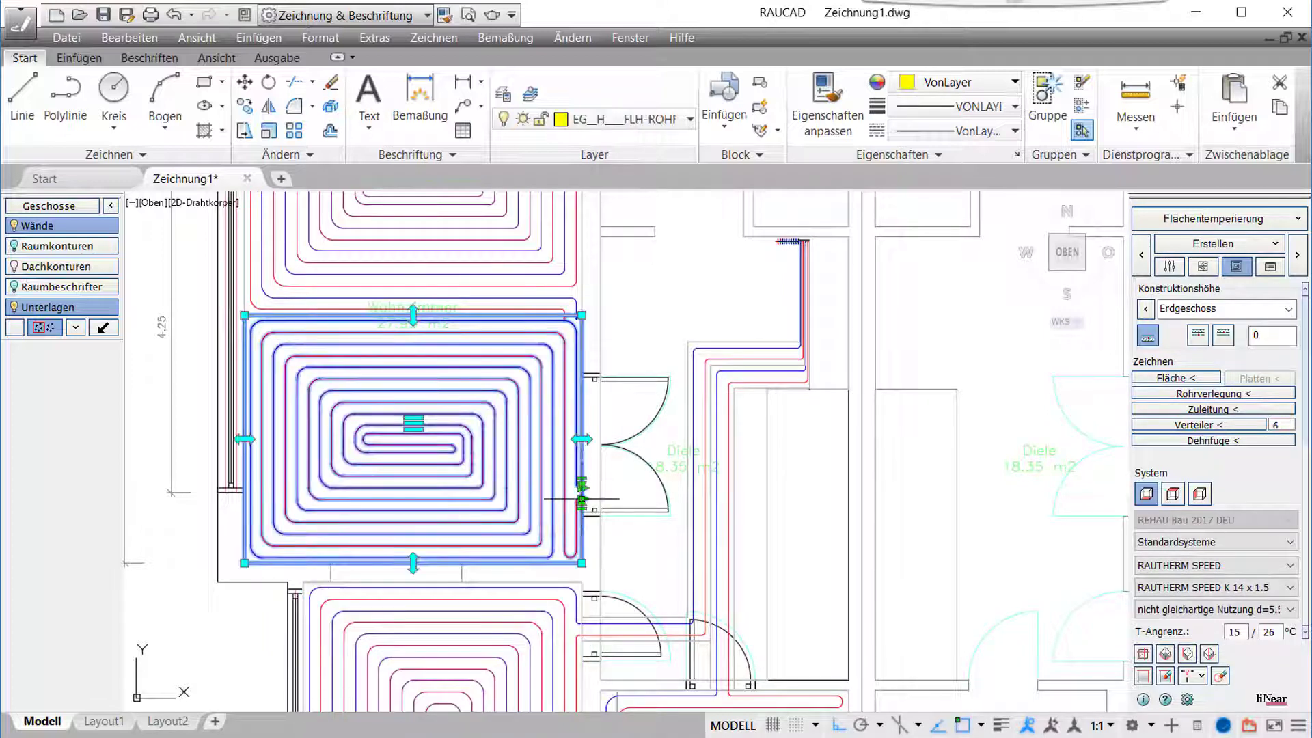
pyautogui.moveTo(580, 500)
pyautogui.click(618, 532)
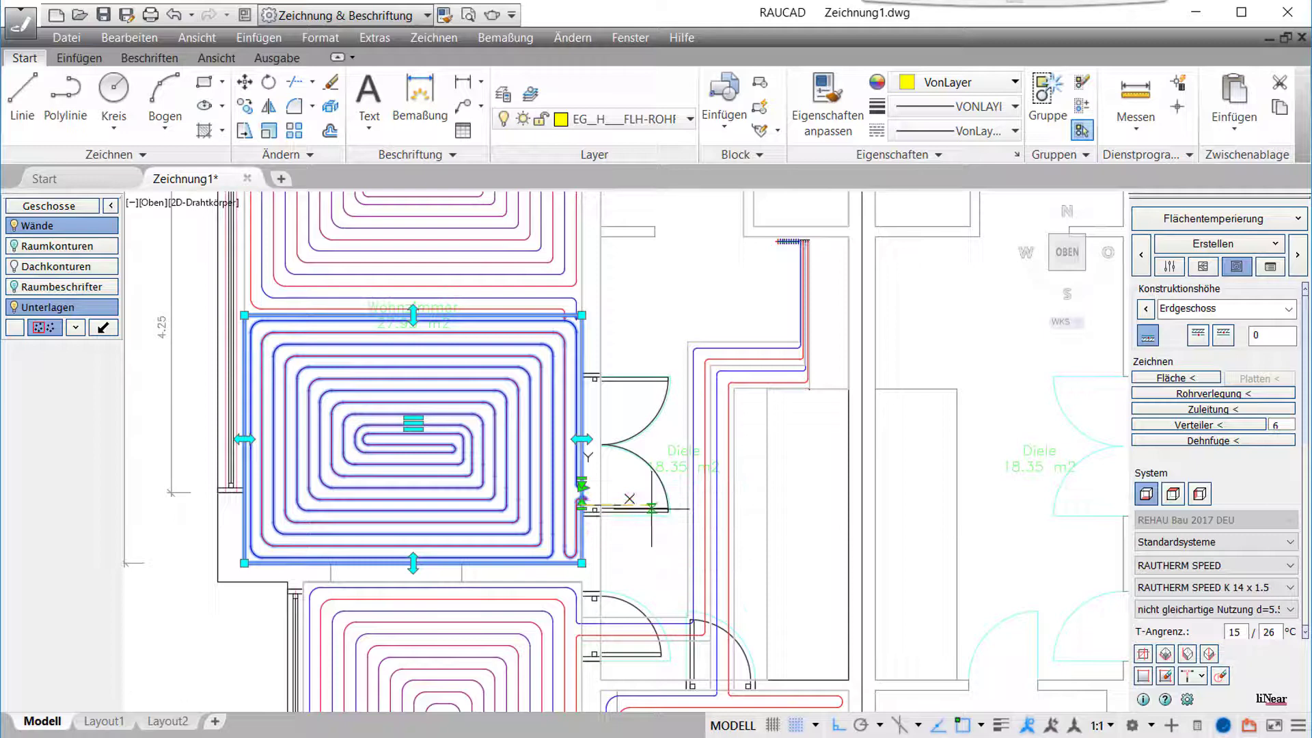
pyautogui.click(690, 509)
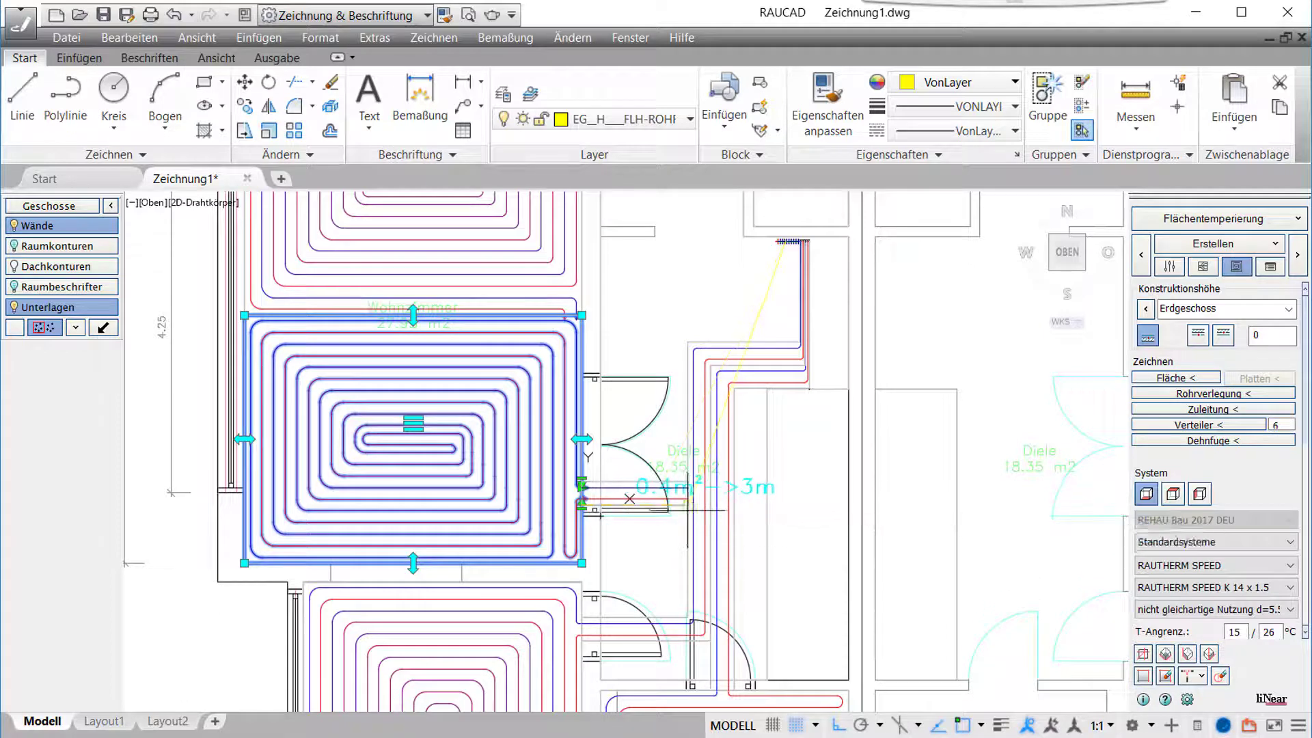
pyautogui.rightClick(688, 452)
pyautogui.click(741, 486)
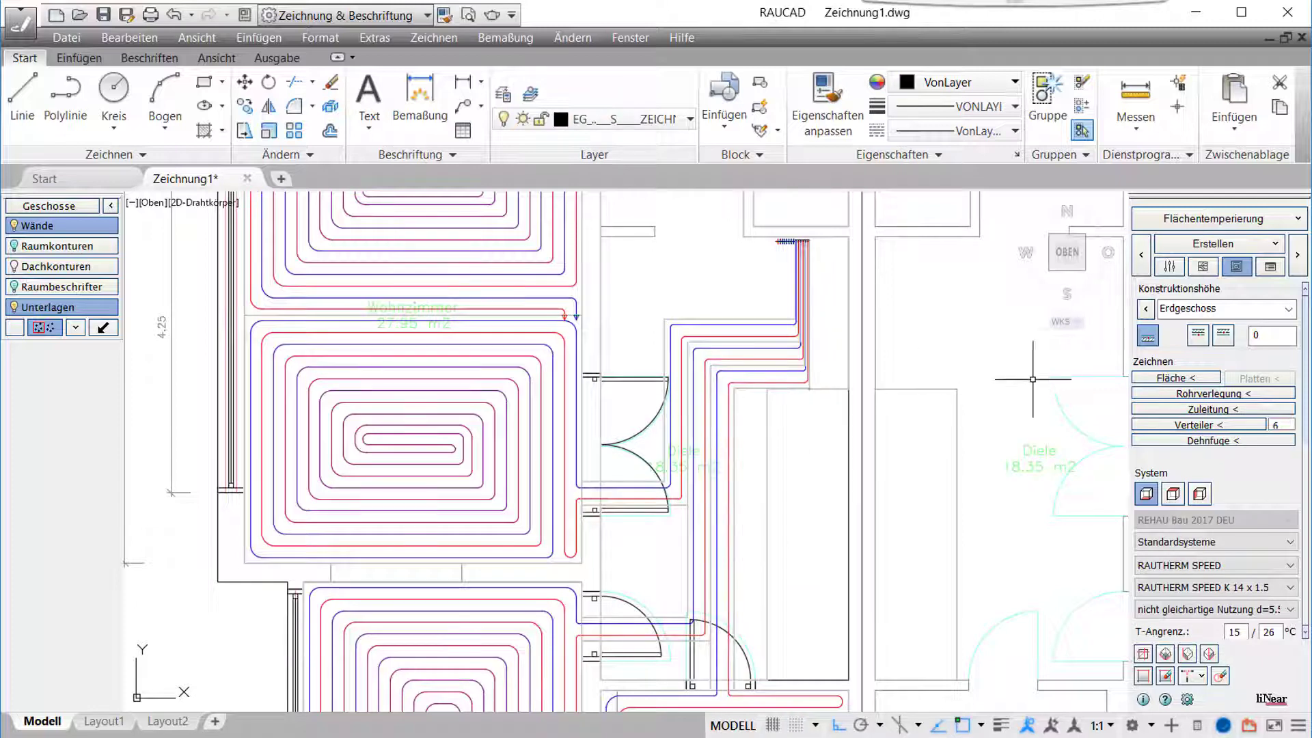
# Begin another circuit's feed route with two corner points, then take back the last point.
pyautogui.click(1173, 410)
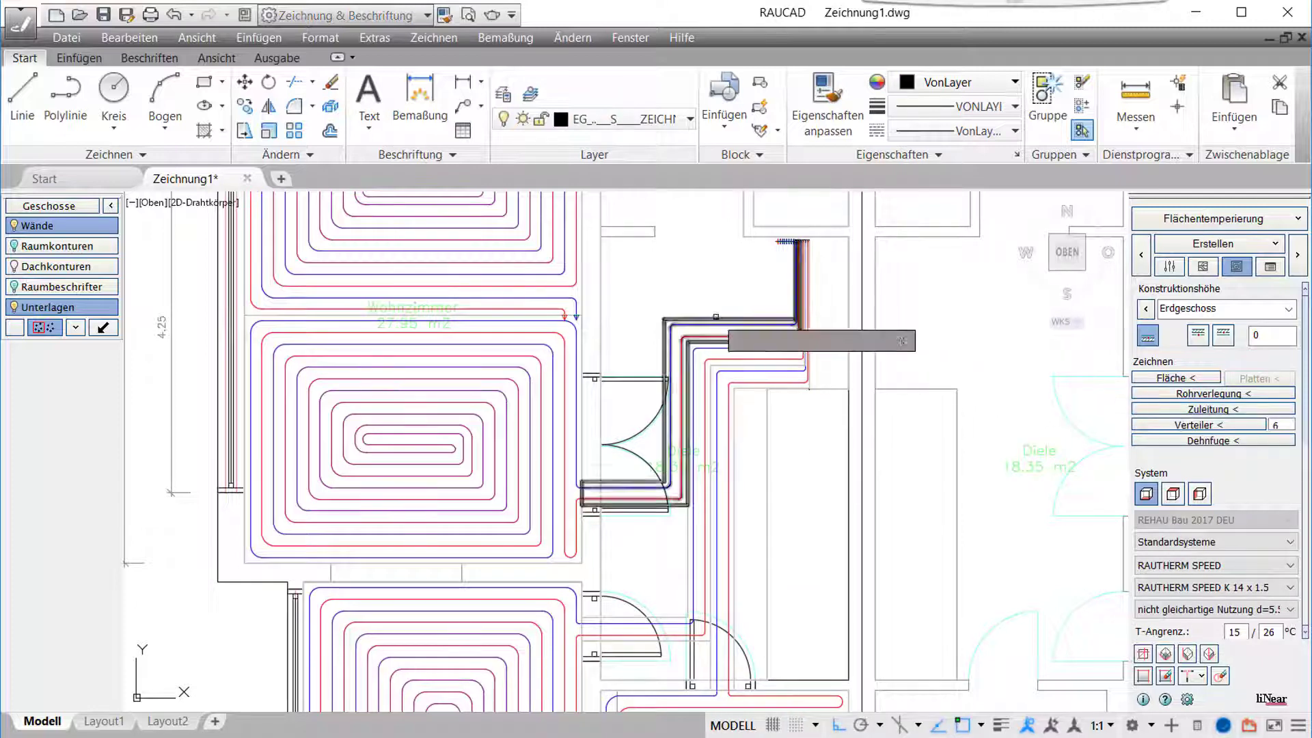
pyautogui.click(567, 311)
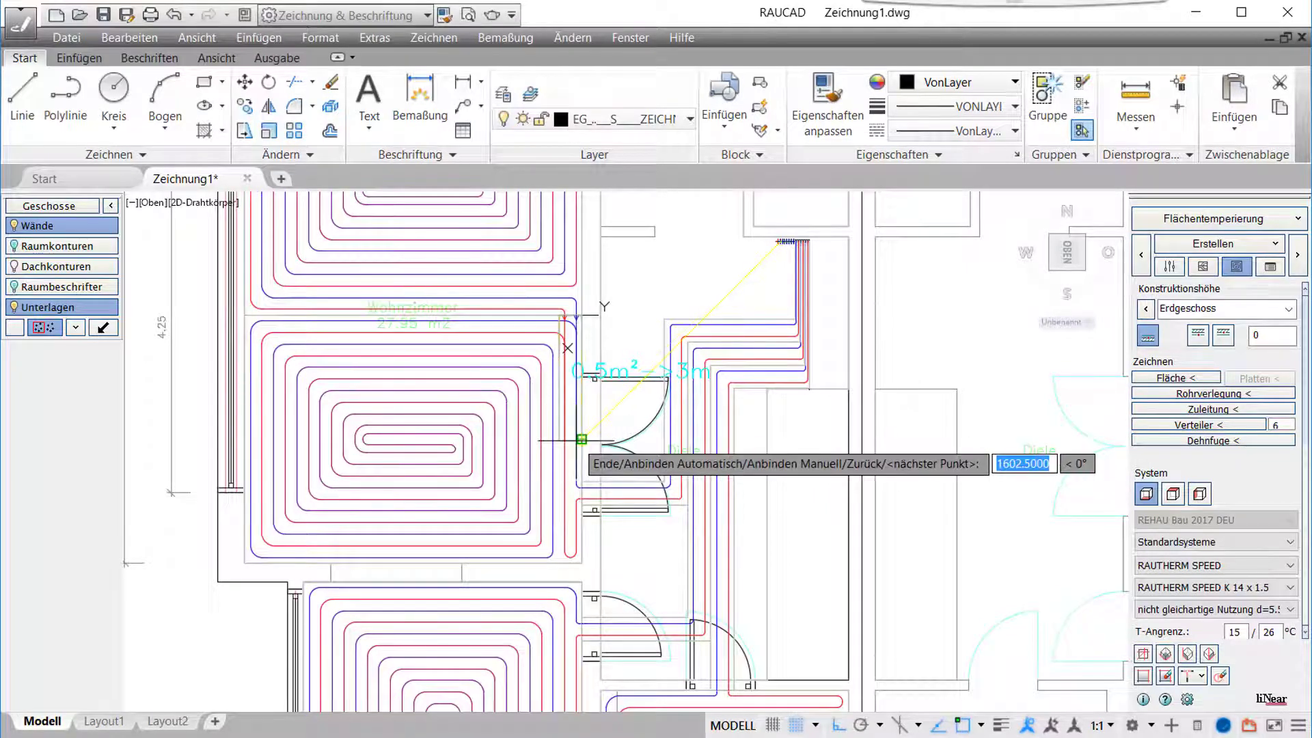
pyautogui.click(585, 440)
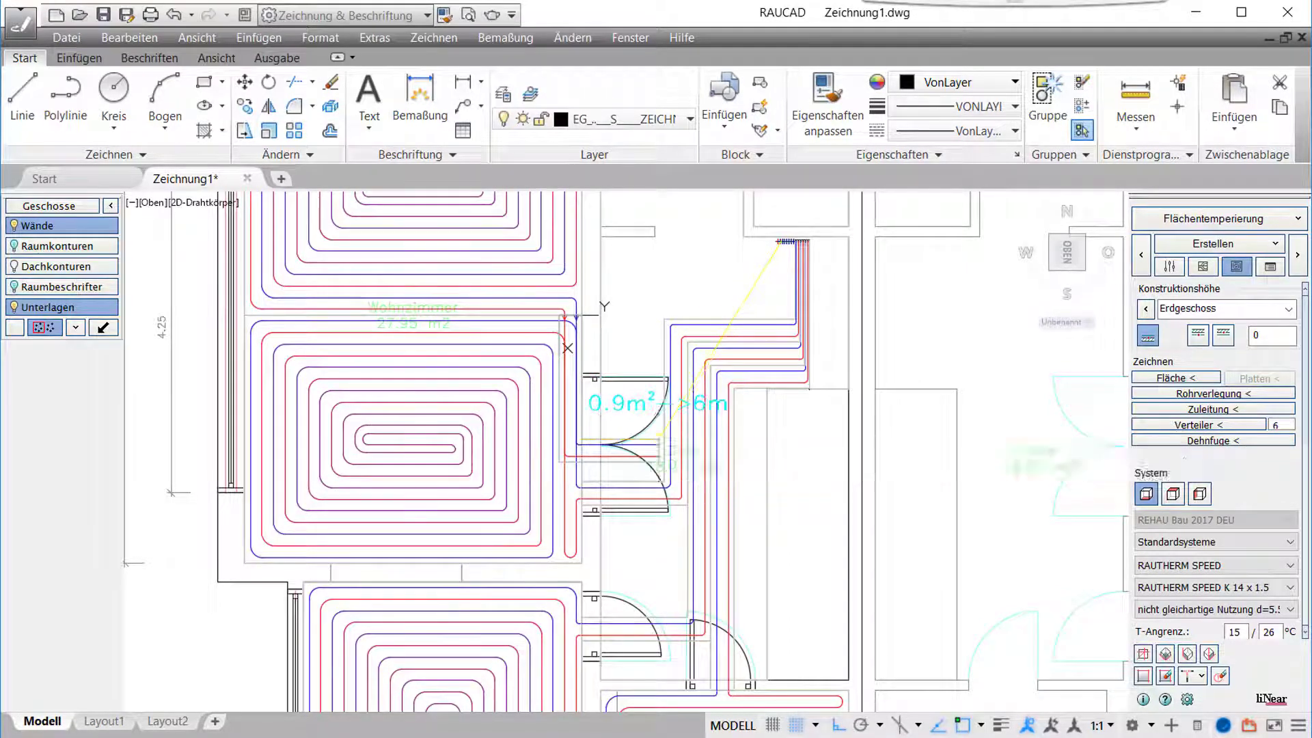
pyautogui.click(661, 439)
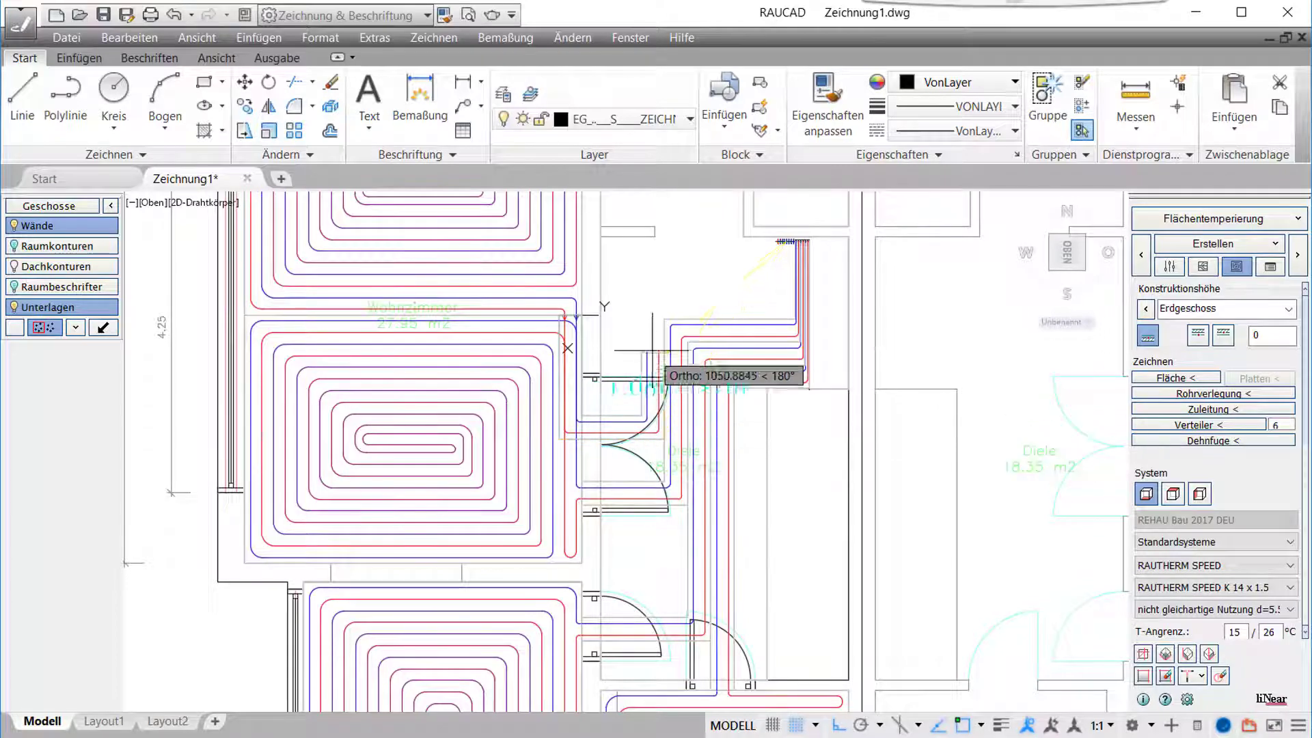
pyautogui.rightClick(662, 317)
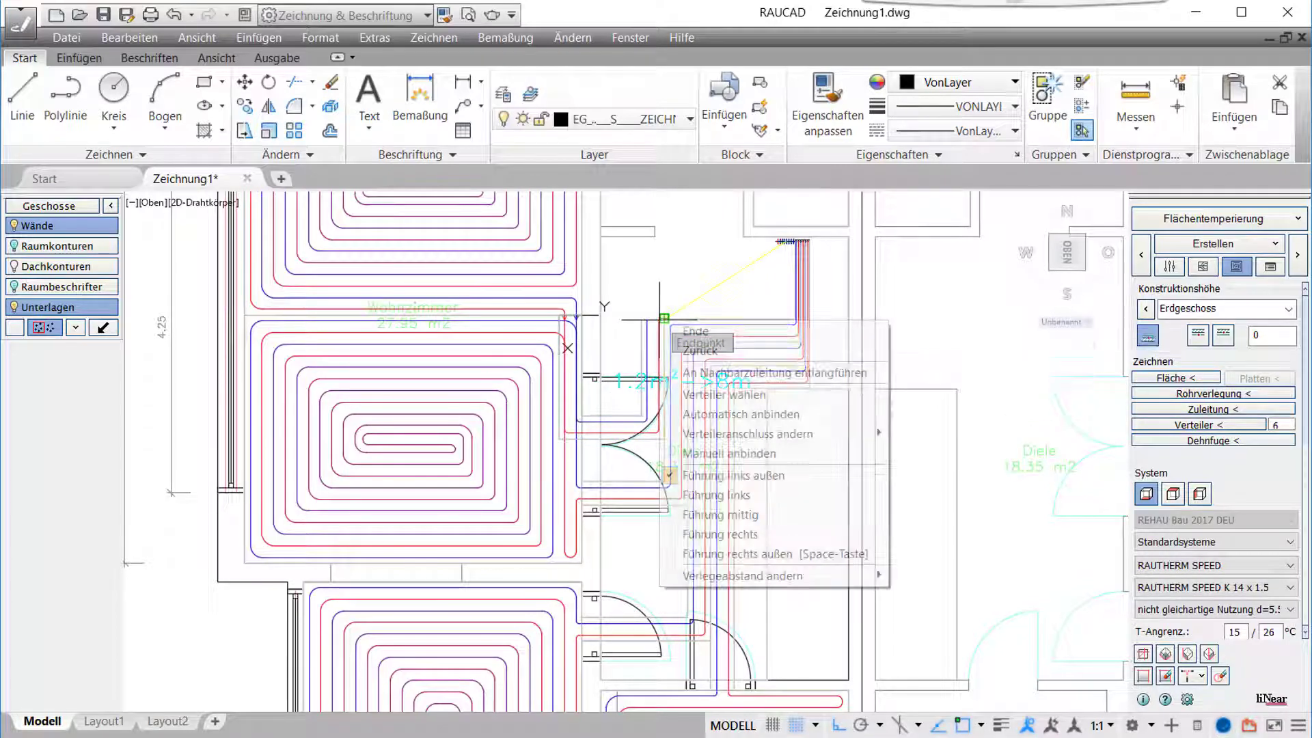
pyautogui.click(706, 372)
pyautogui.scroll(-1, 704, 368)
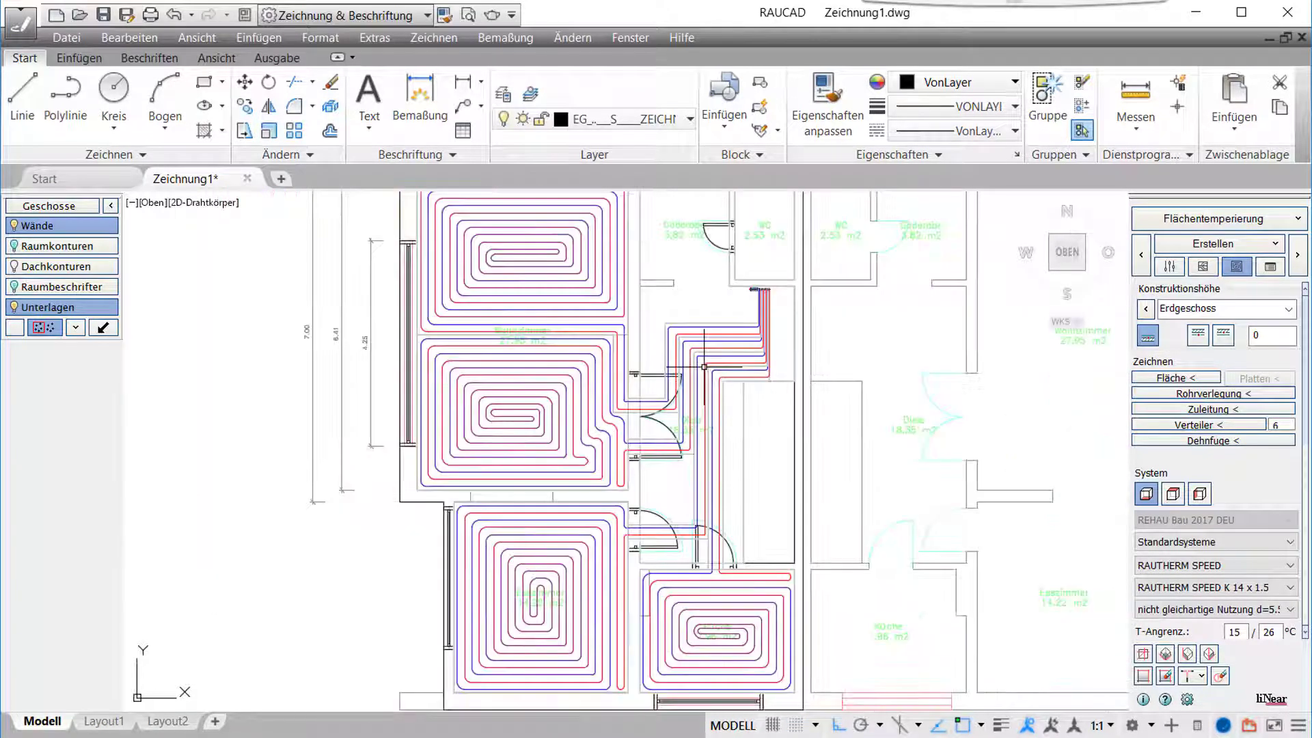
pyautogui.scroll(-1, 734, 401)
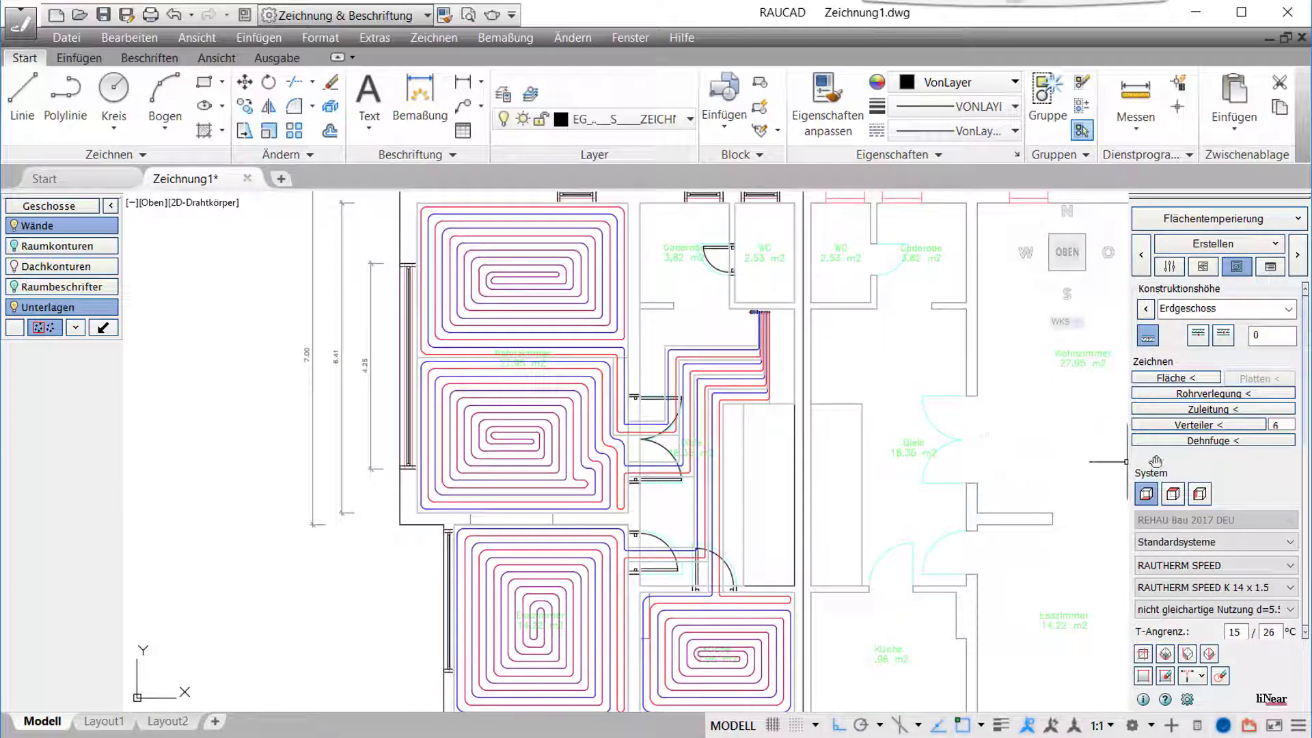